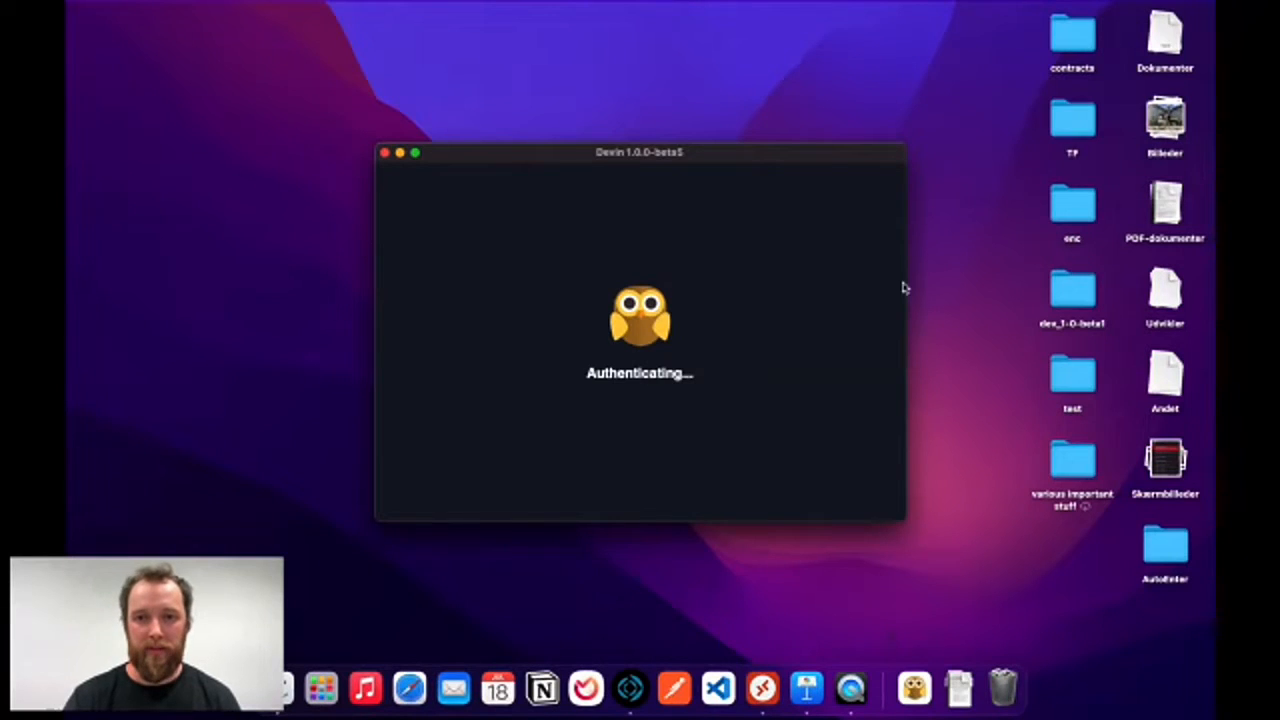
Open the KARL project in Devin to show its master and development branch modules.
left_click_drag(820, 160, 796, 160)
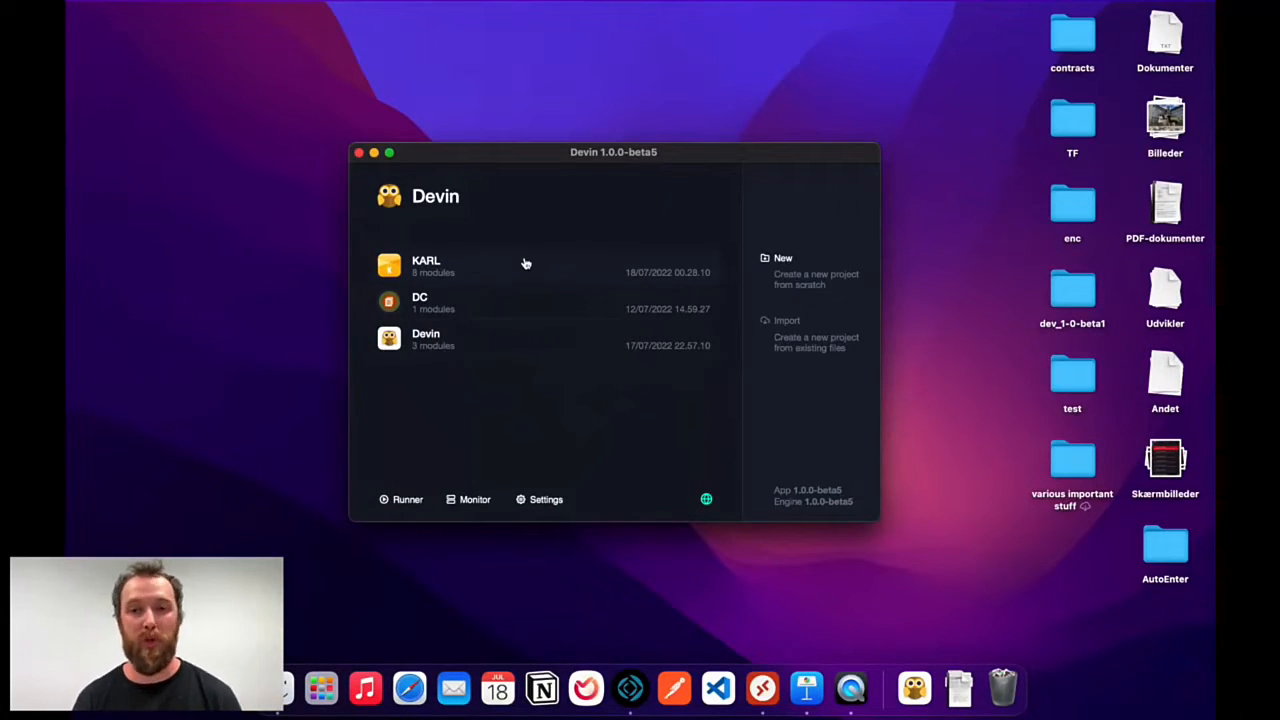
left_click(525, 262)
left_click(525, 262)
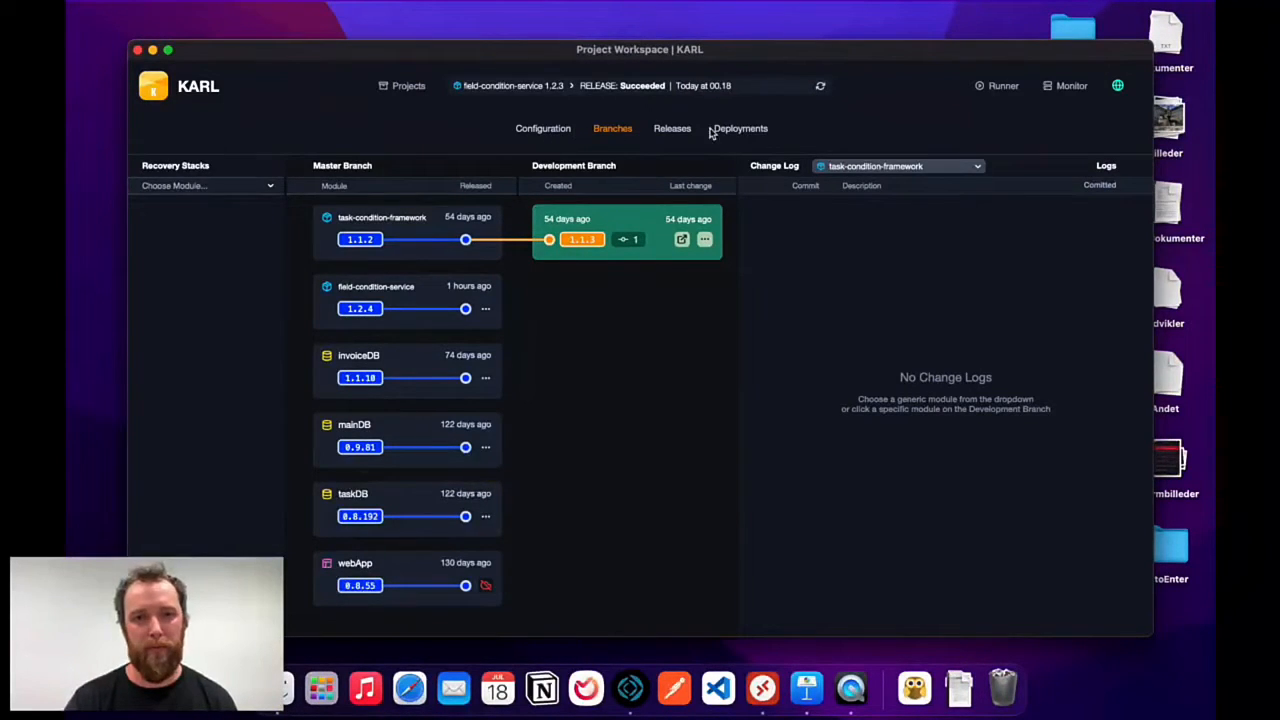
left_click(540, 131)
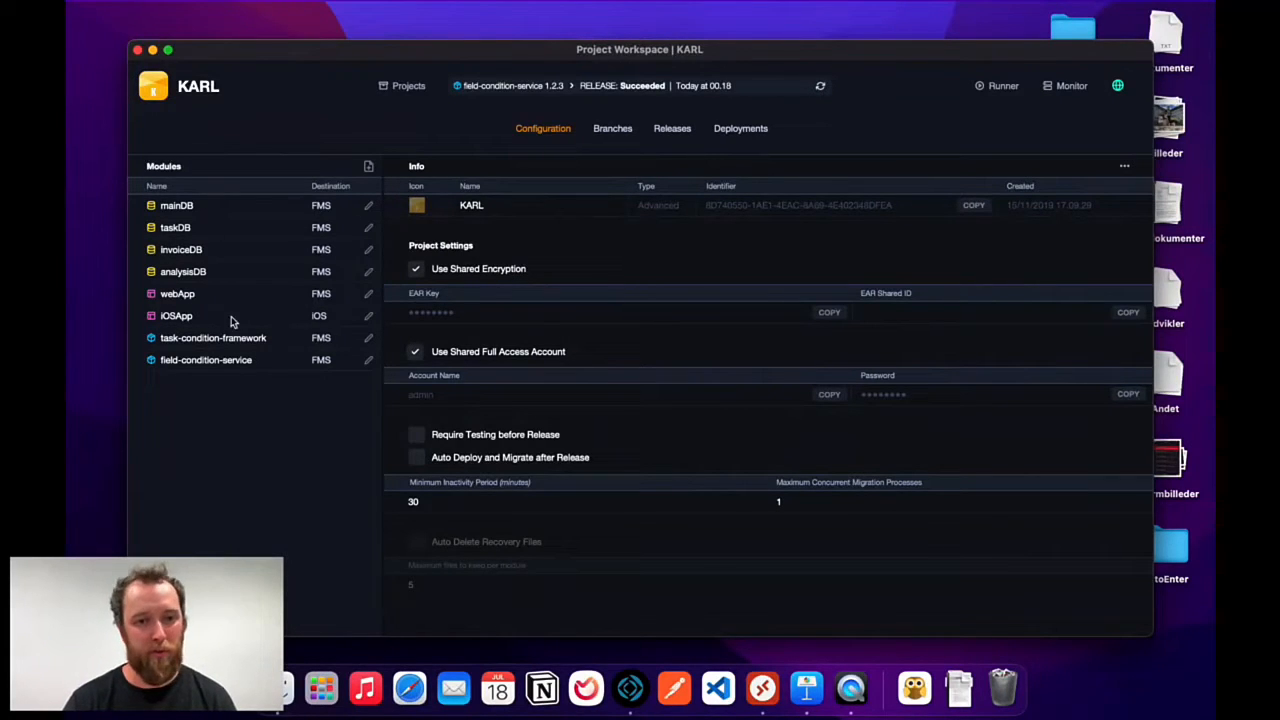
left_click(613, 131)
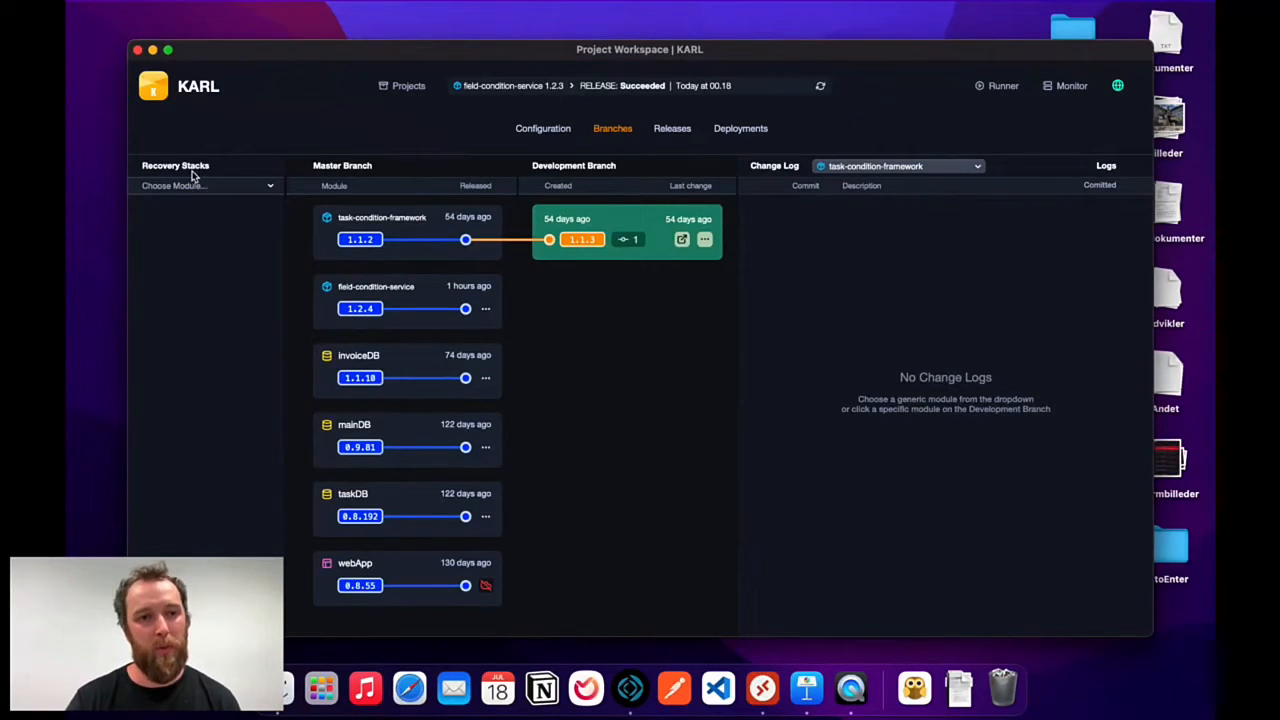
List field-condition-service's recovery versions in Recovery Stacks and check task-condition-framework 1.1.3.
left_click(229, 186)
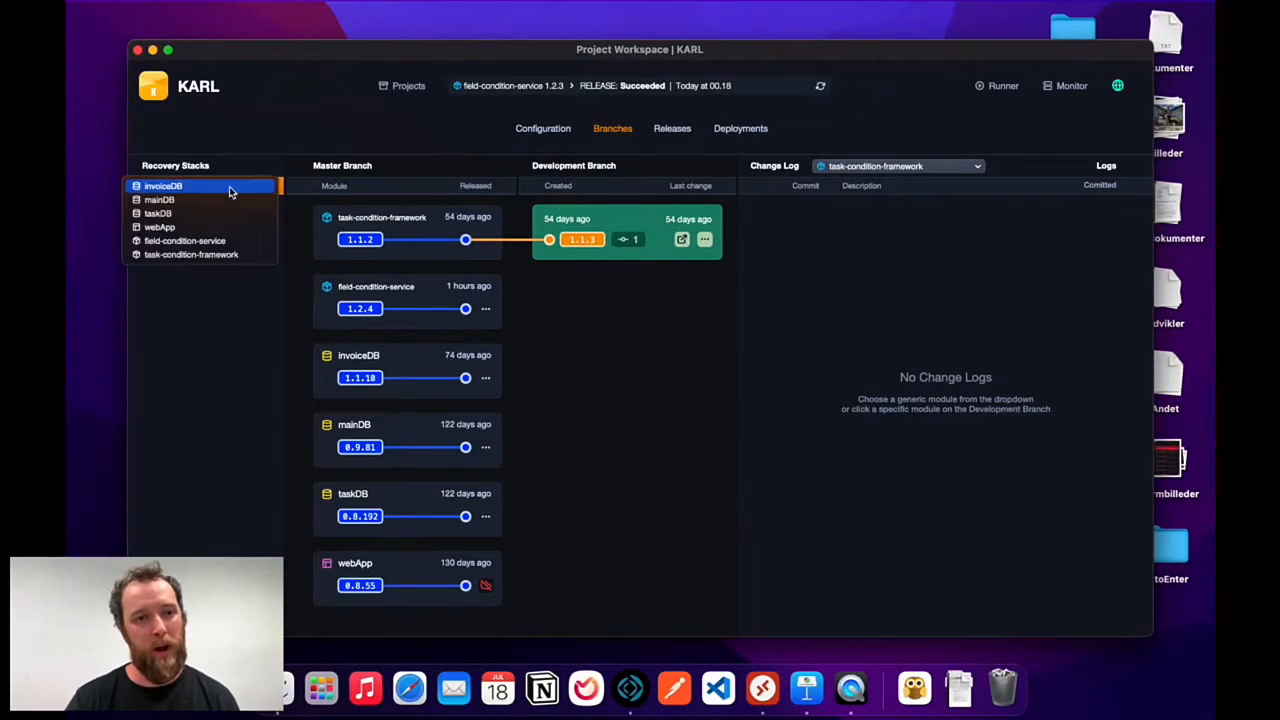
left_click(186, 241)
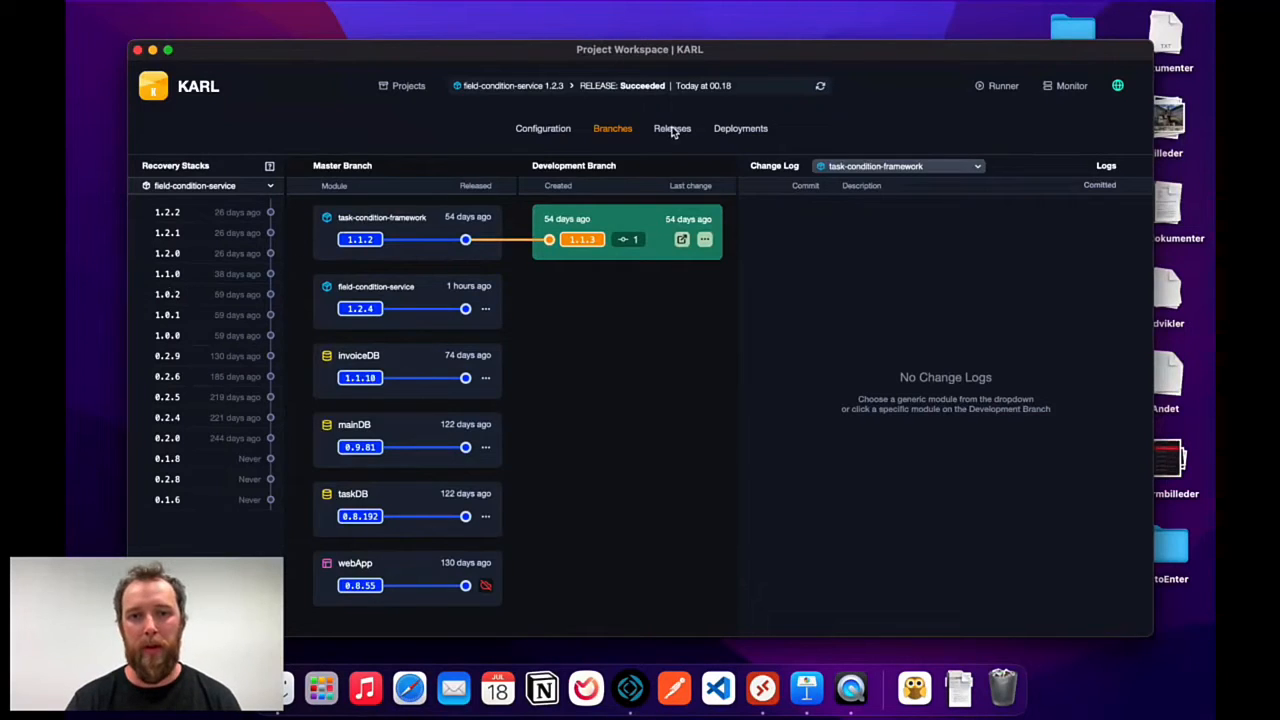
left_click(636, 240)
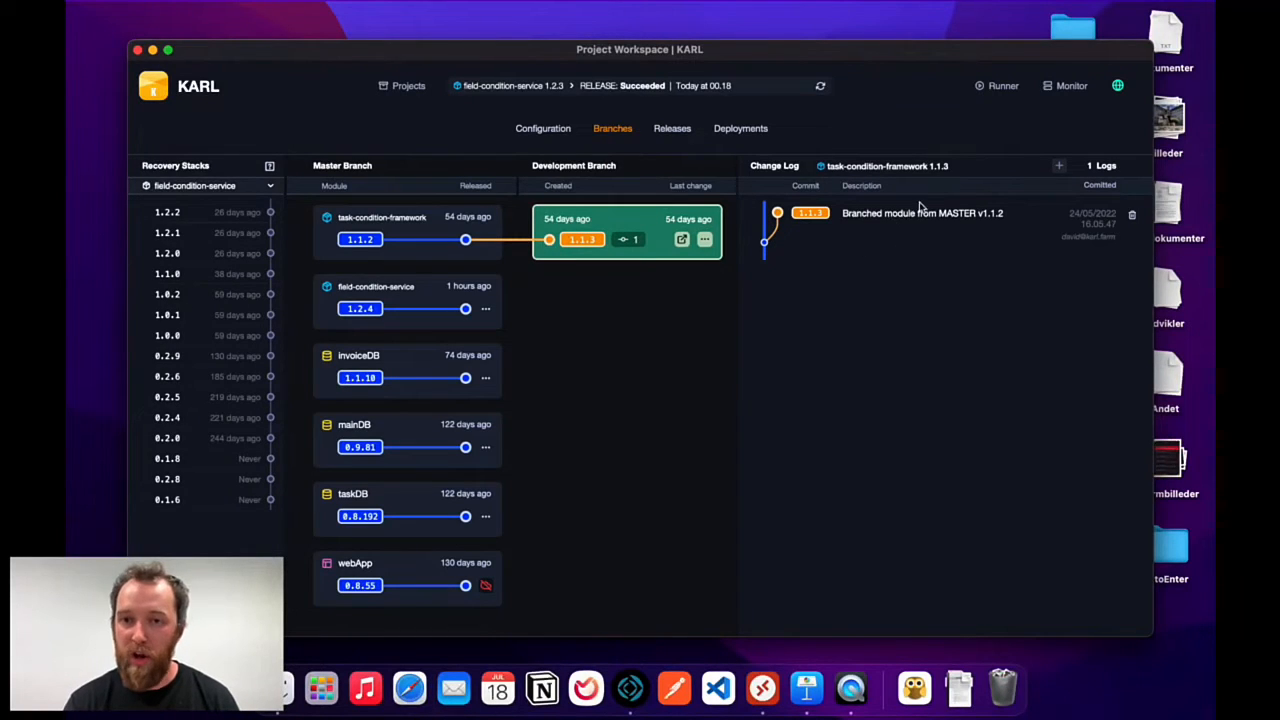
left_click(630, 239)
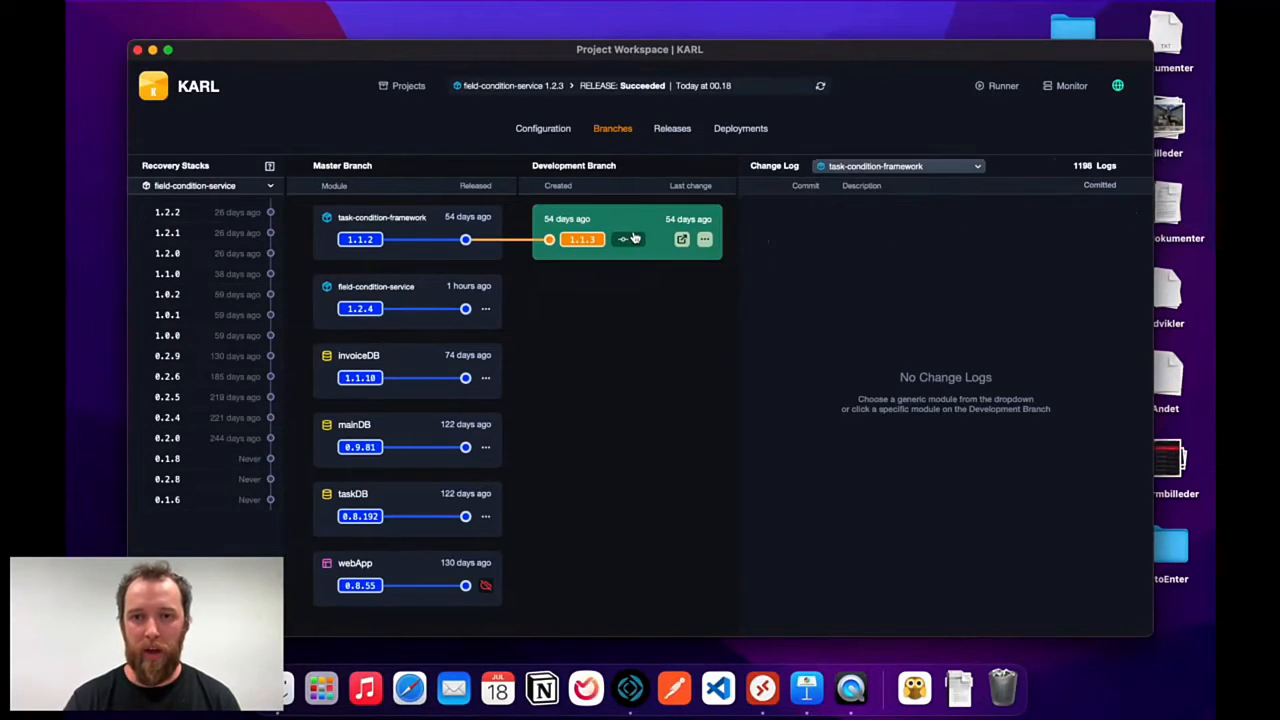
Show task-condition-framework's full change log and scroll through its entries.
left_click(938, 171)
left_click(930, 168)
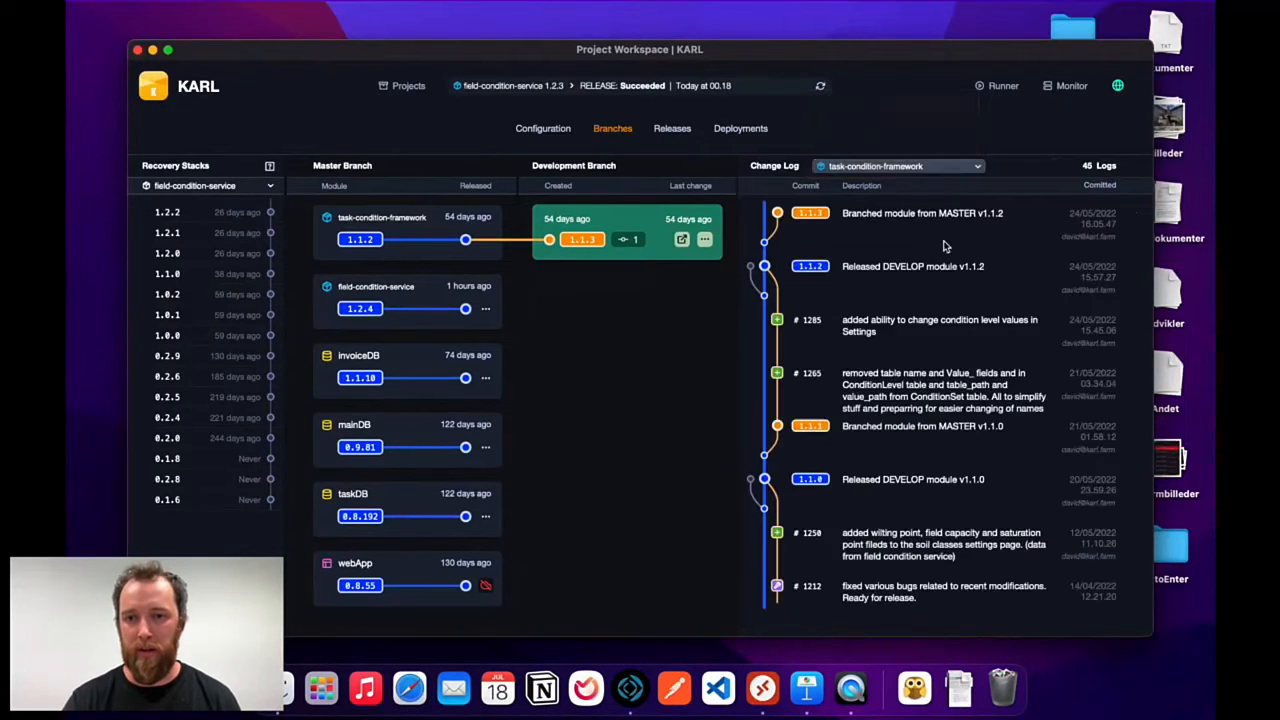
scroll(930, 350, "down", 15)
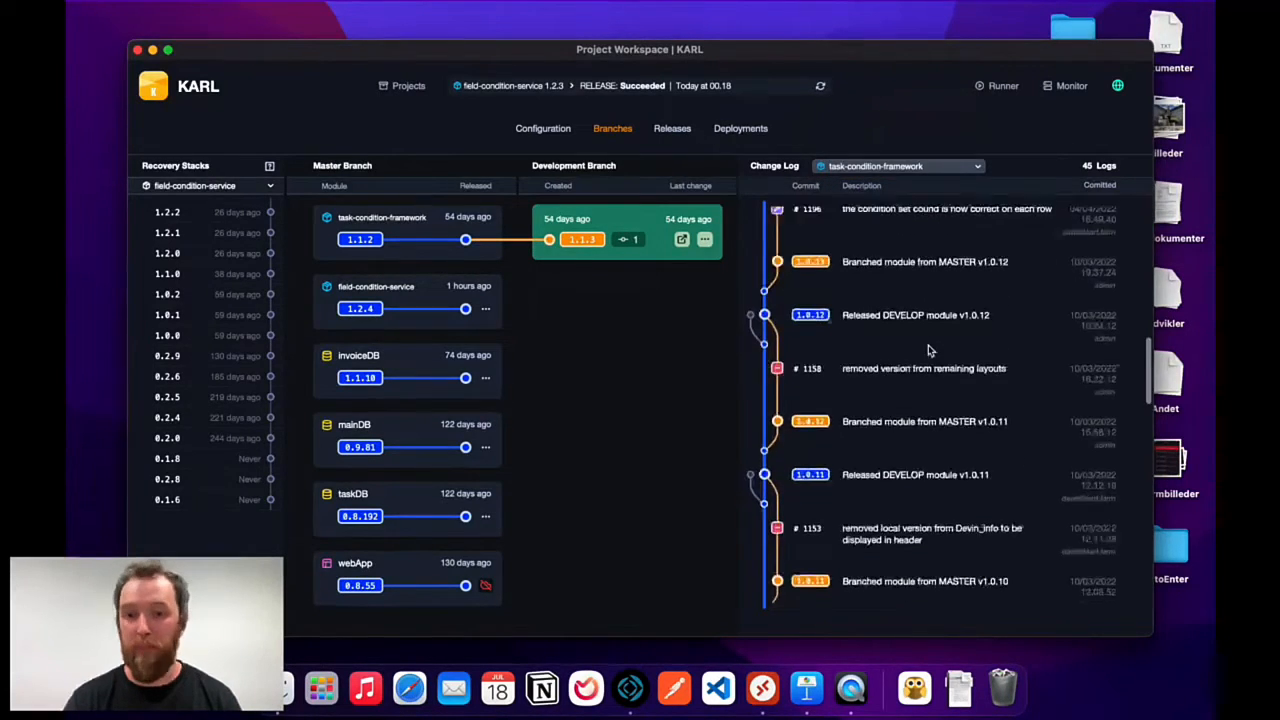
scroll(928, 350, "down", 15)
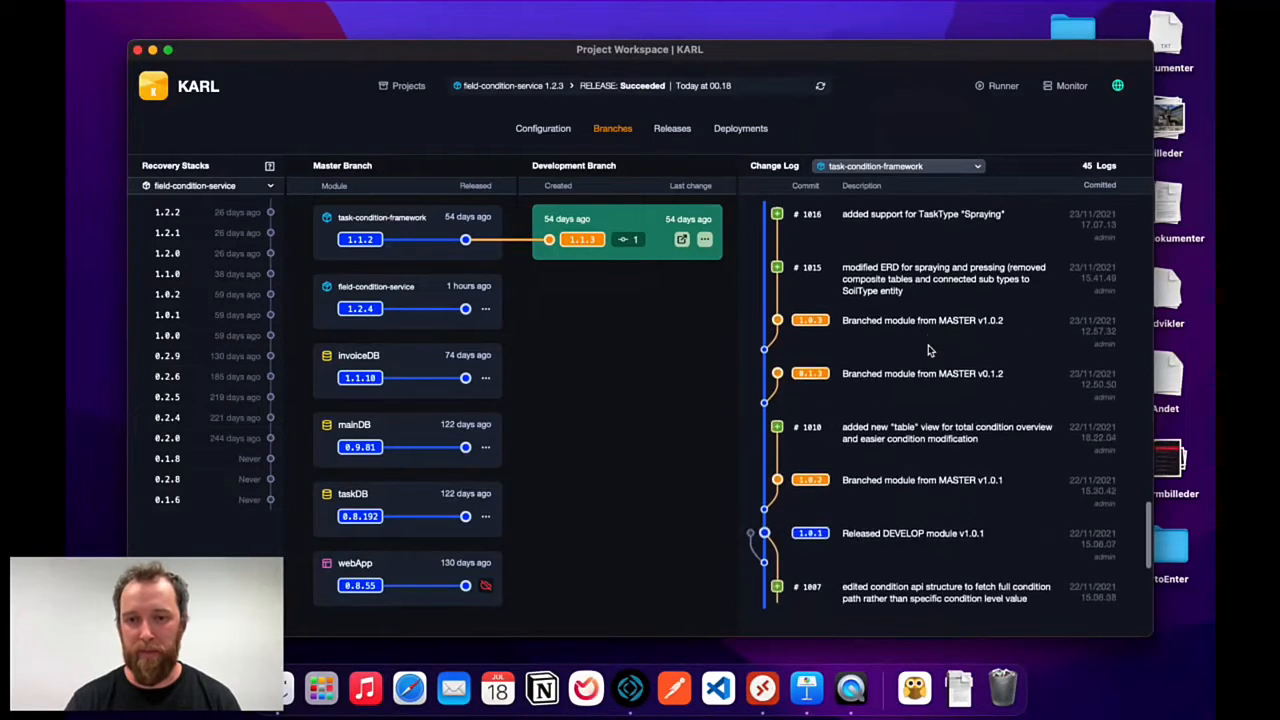
scroll(928, 350, "up", 15)
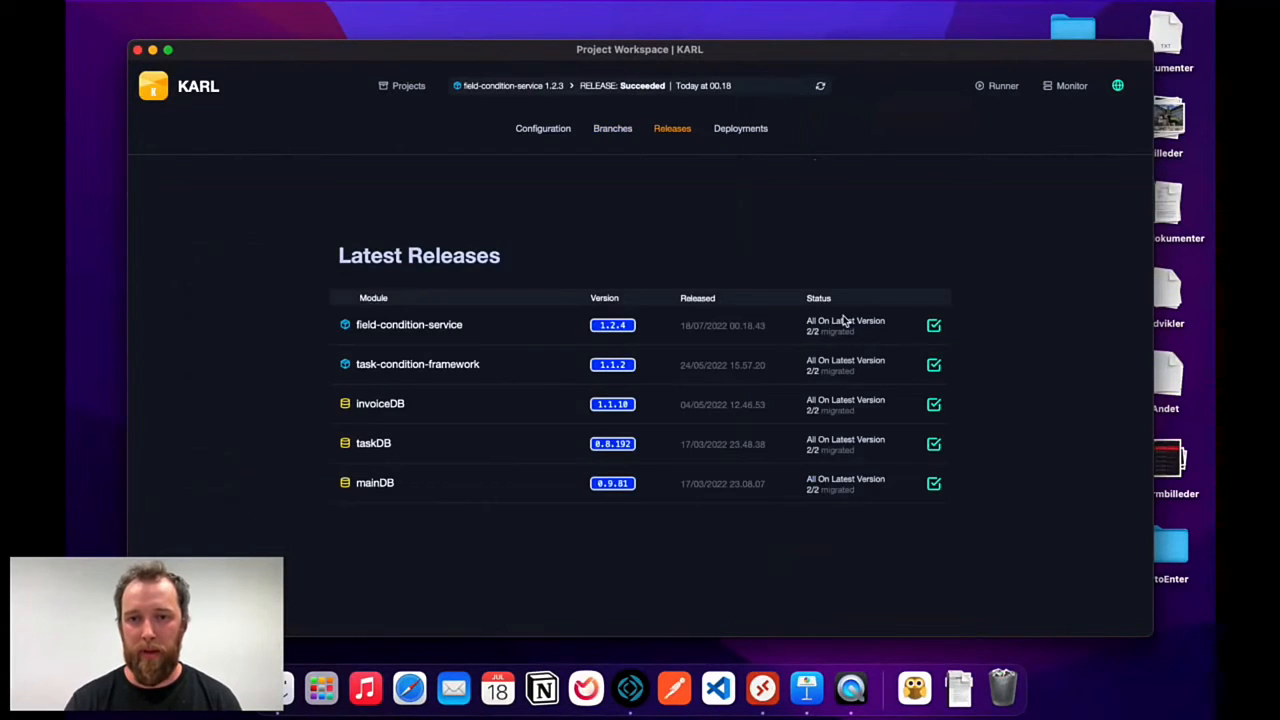
Switch to the Deployments page listing each module's version and latest-version status.
left_click(737, 129)
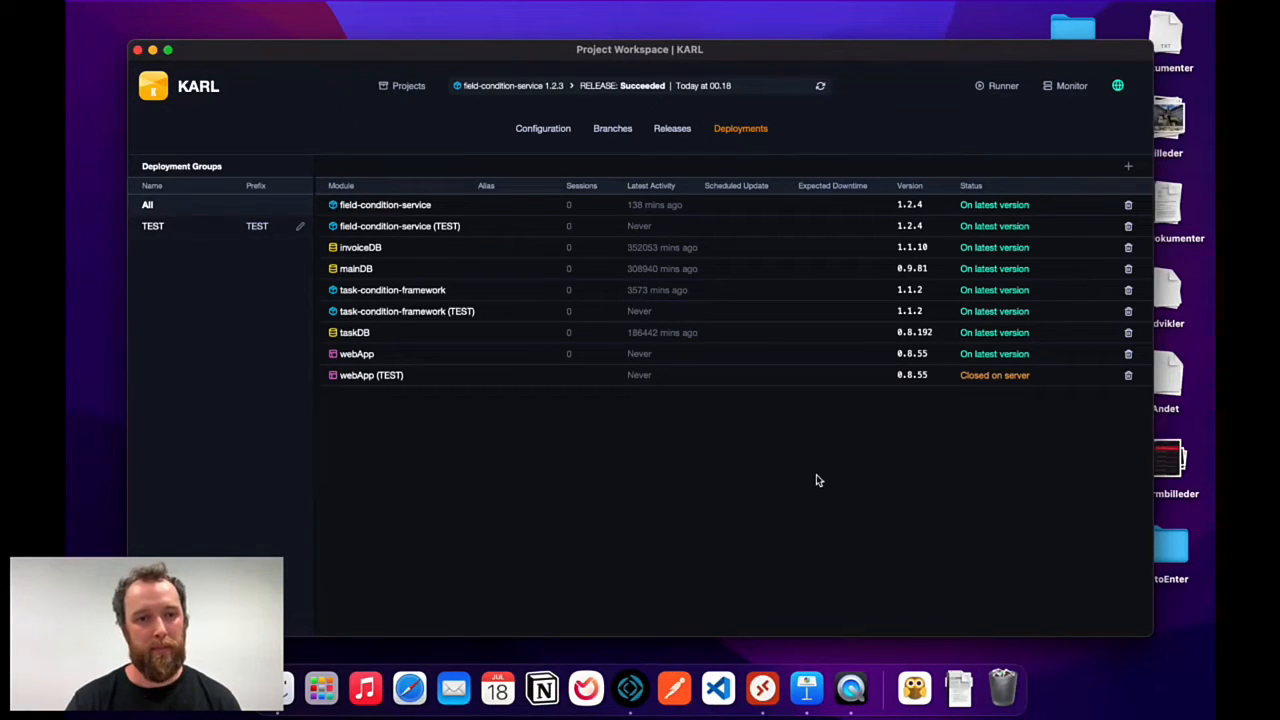
Filter deployments to the TEST group, show all groups again, then return to Branches.
left_click(219, 231)
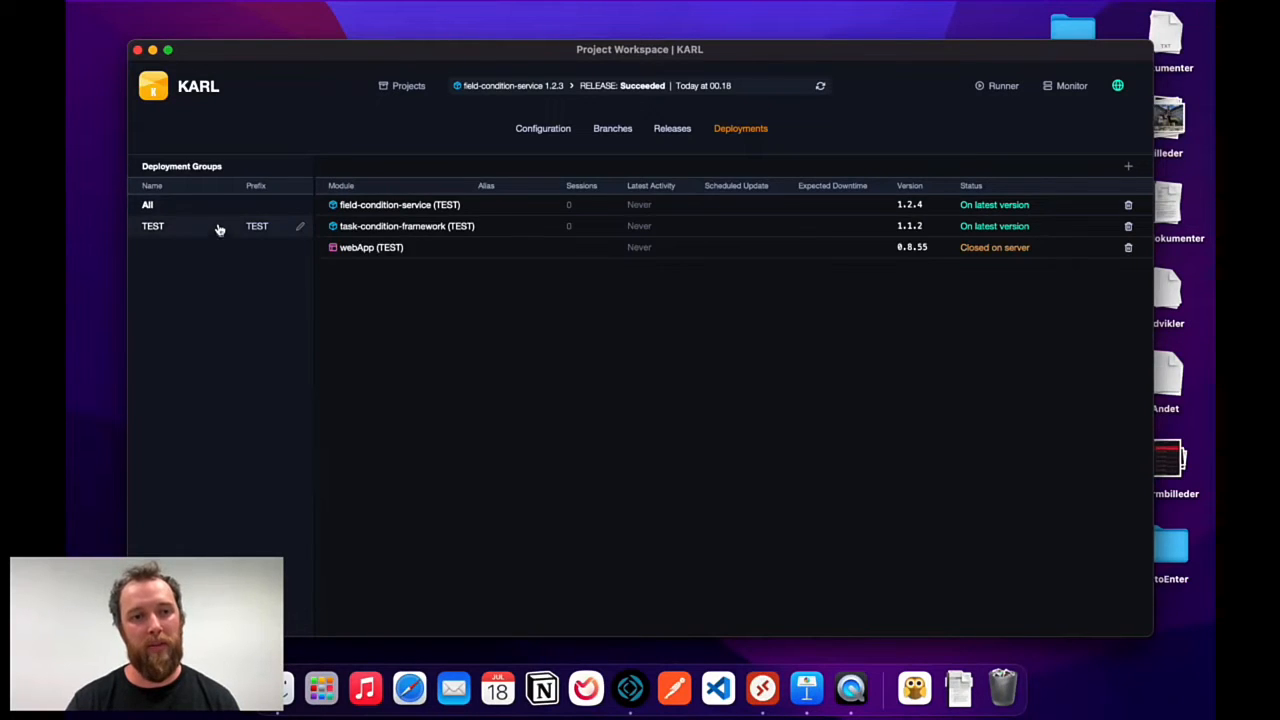
left_click(219, 229)
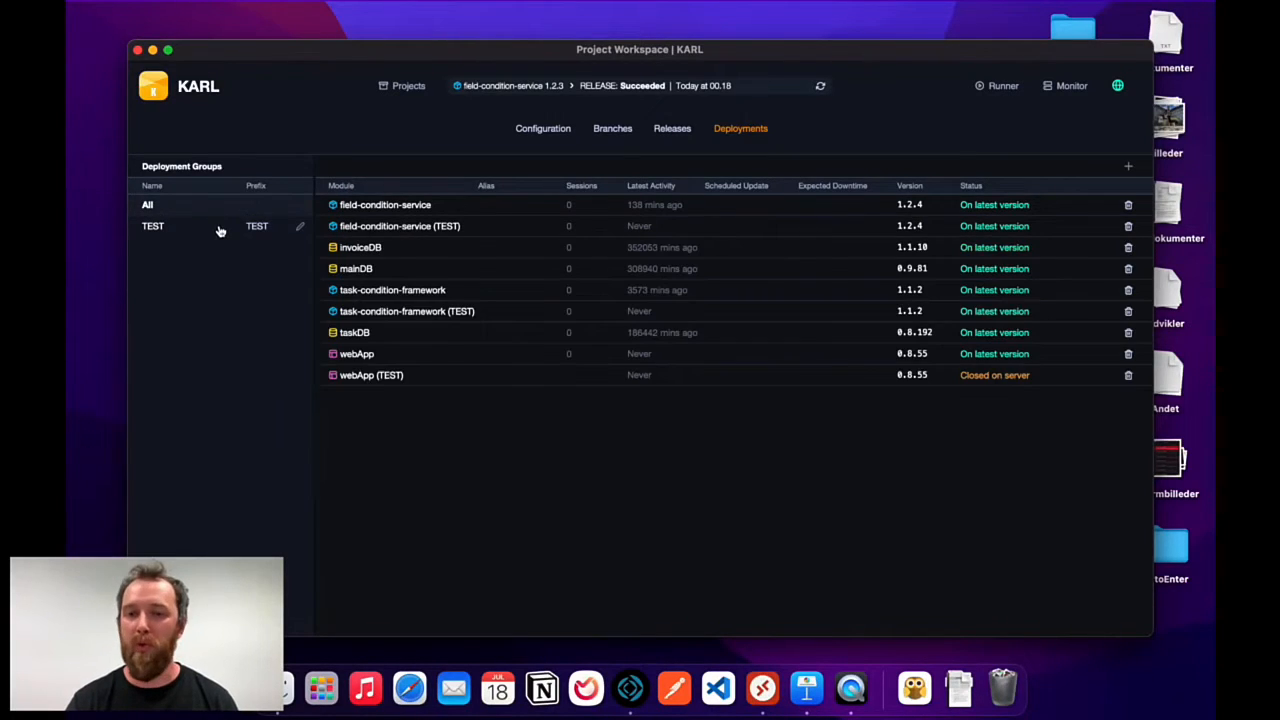
left_click(223, 231)
left_click(223, 209)
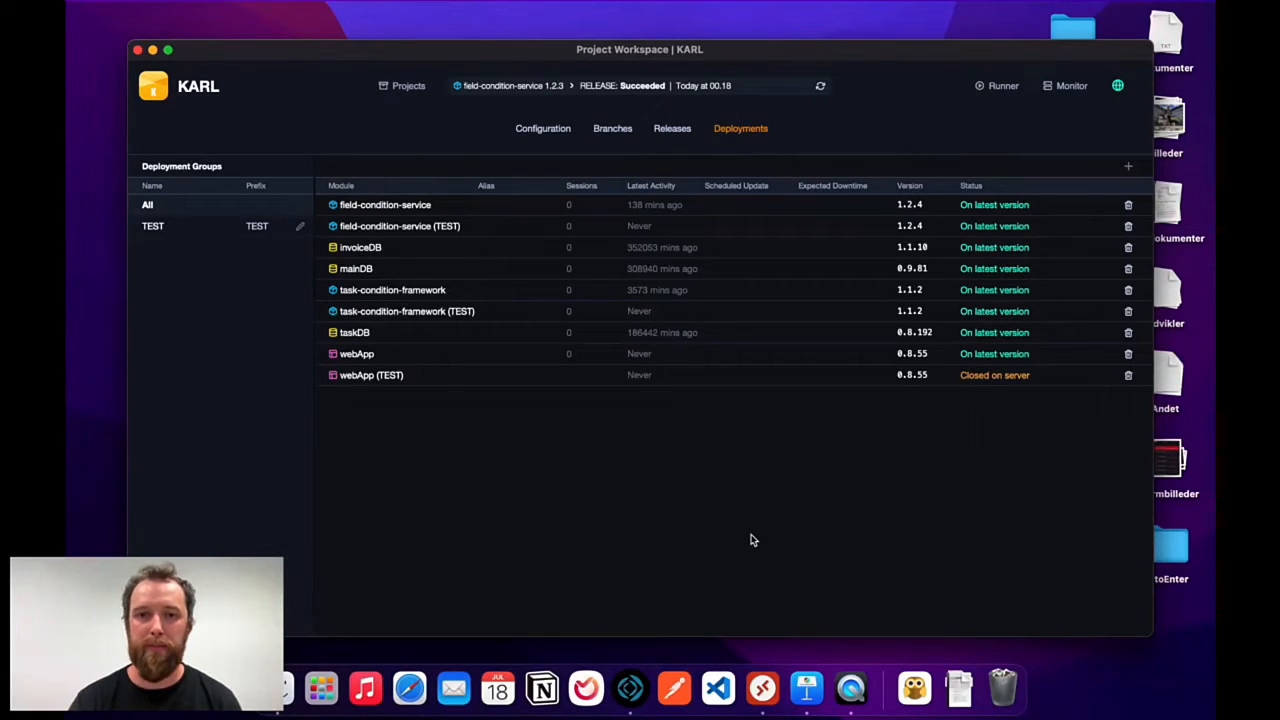
left_click(612, 128)
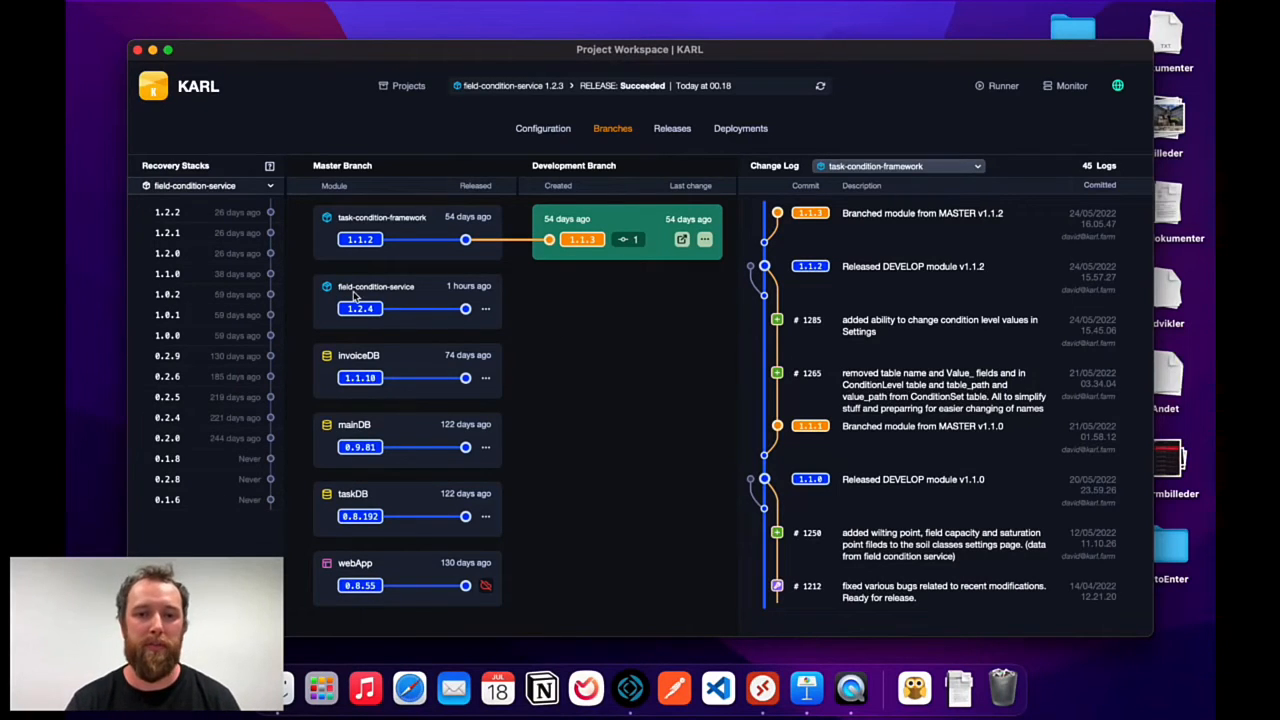
Branch field-condition-service master 1.2.4 into a new development branch 1.2.5.
left_click(486, 310)
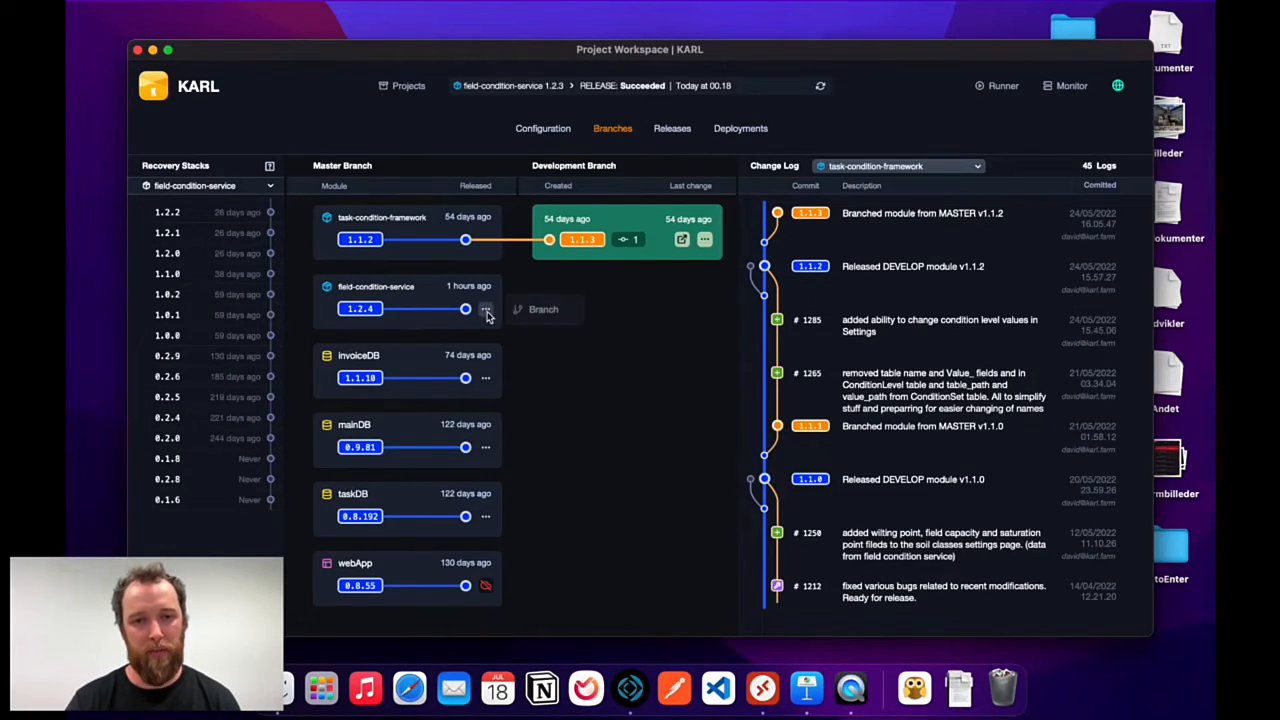
left_click(543, 310)
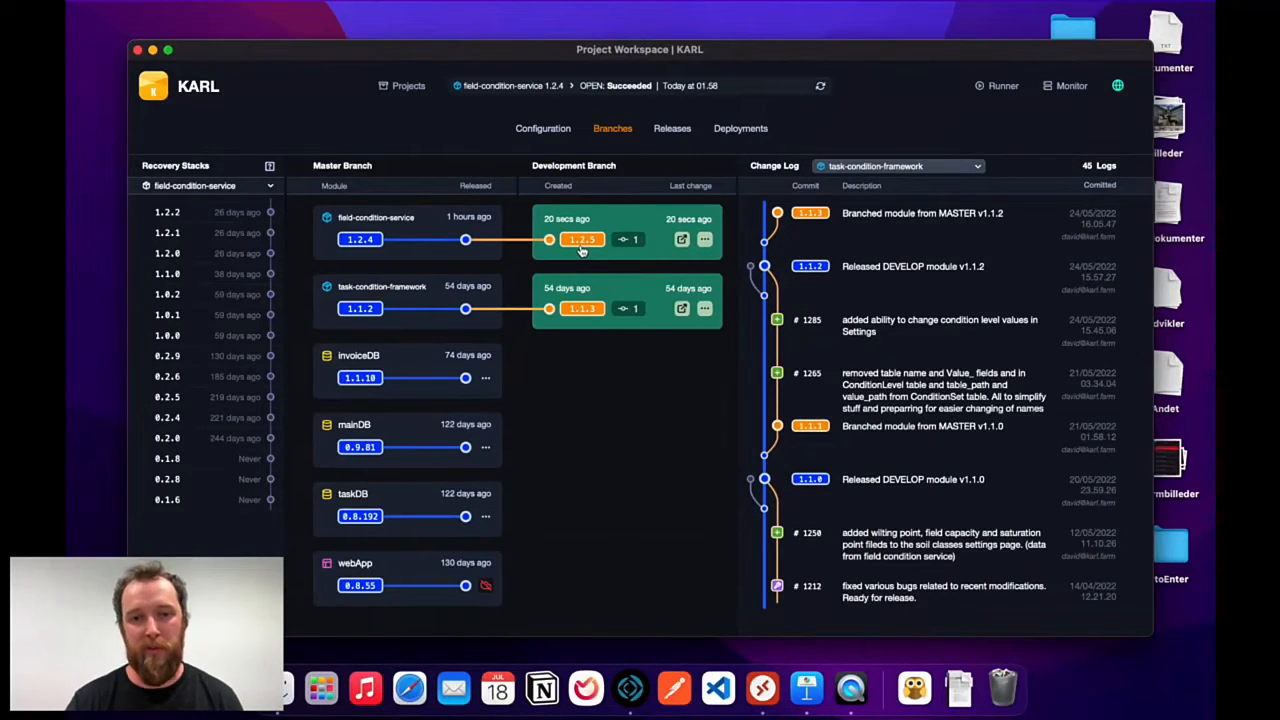
Open the 1.2.5 development file in FileMaker Pro and sign in with the account name and password.
left_click(682, 241)
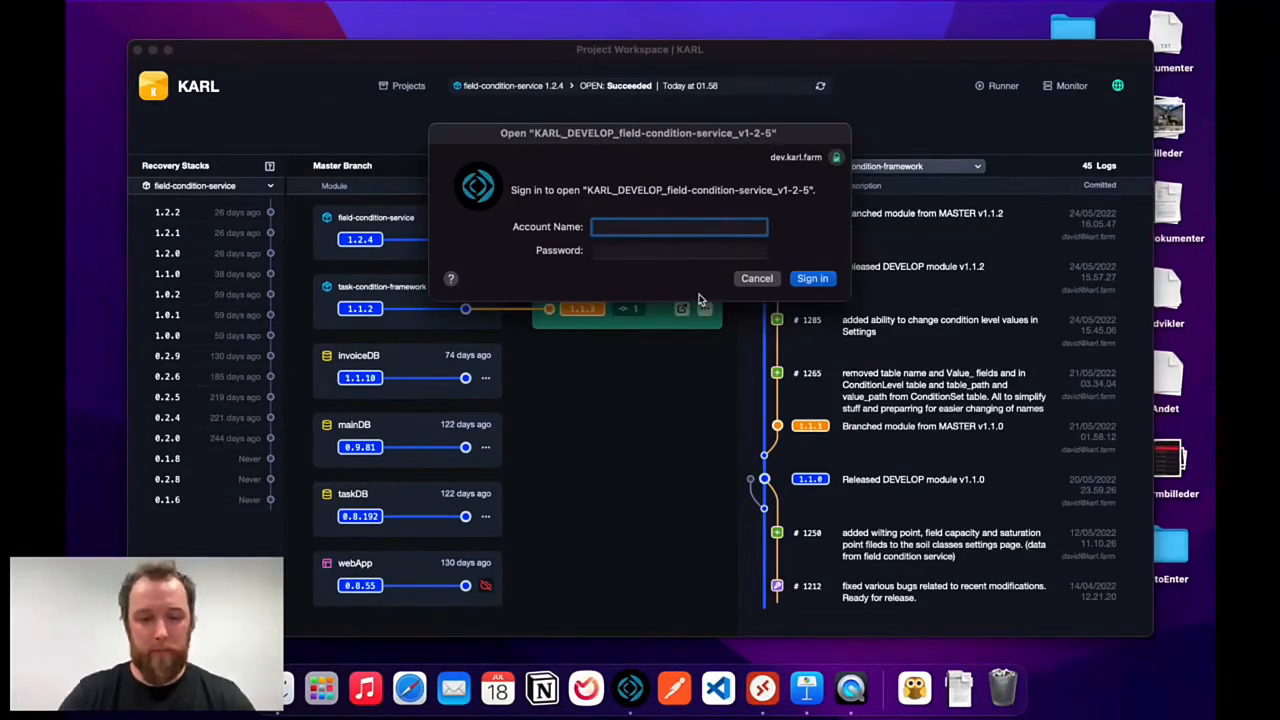
type("admin")
key("Tab")
type("•••••••")
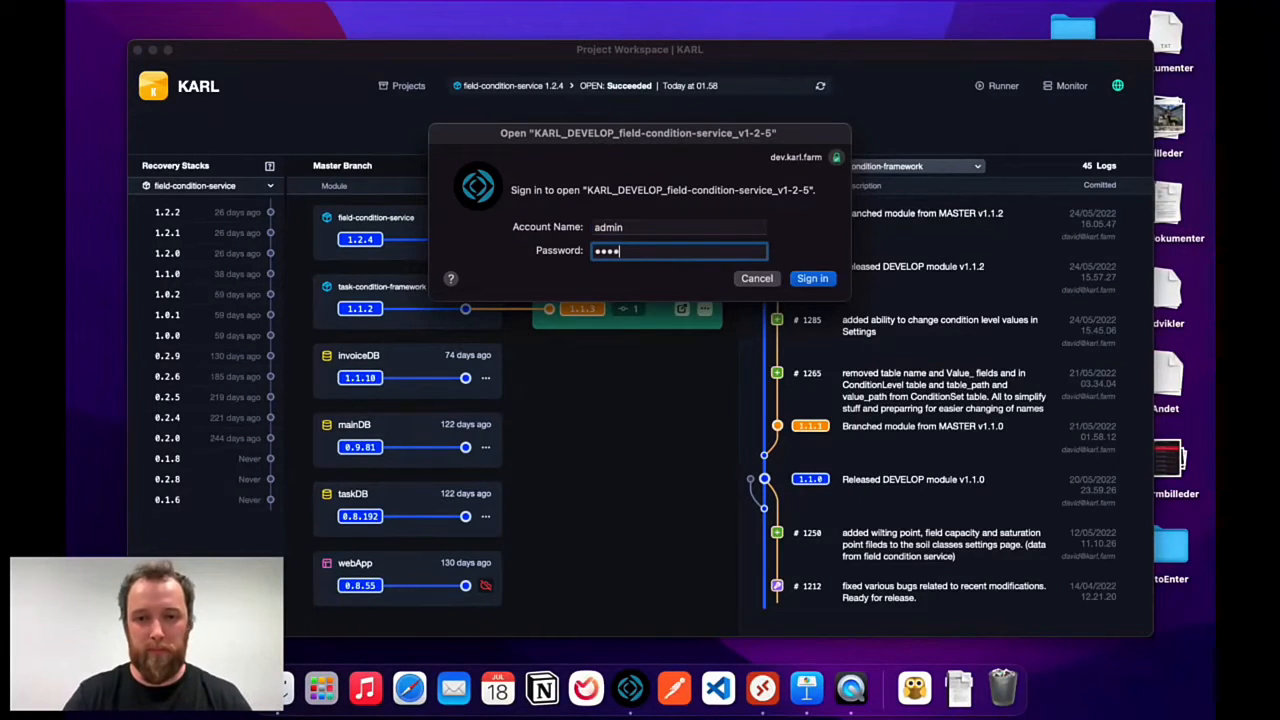
type("•")
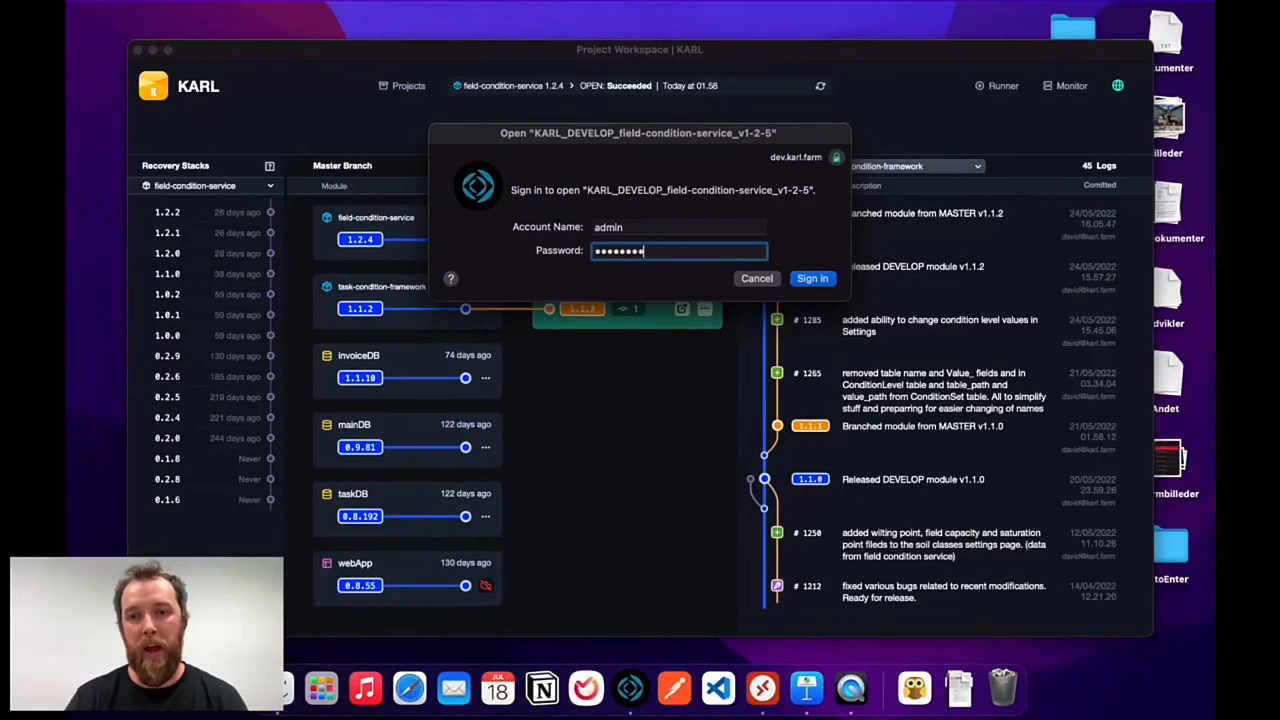
key("Return")
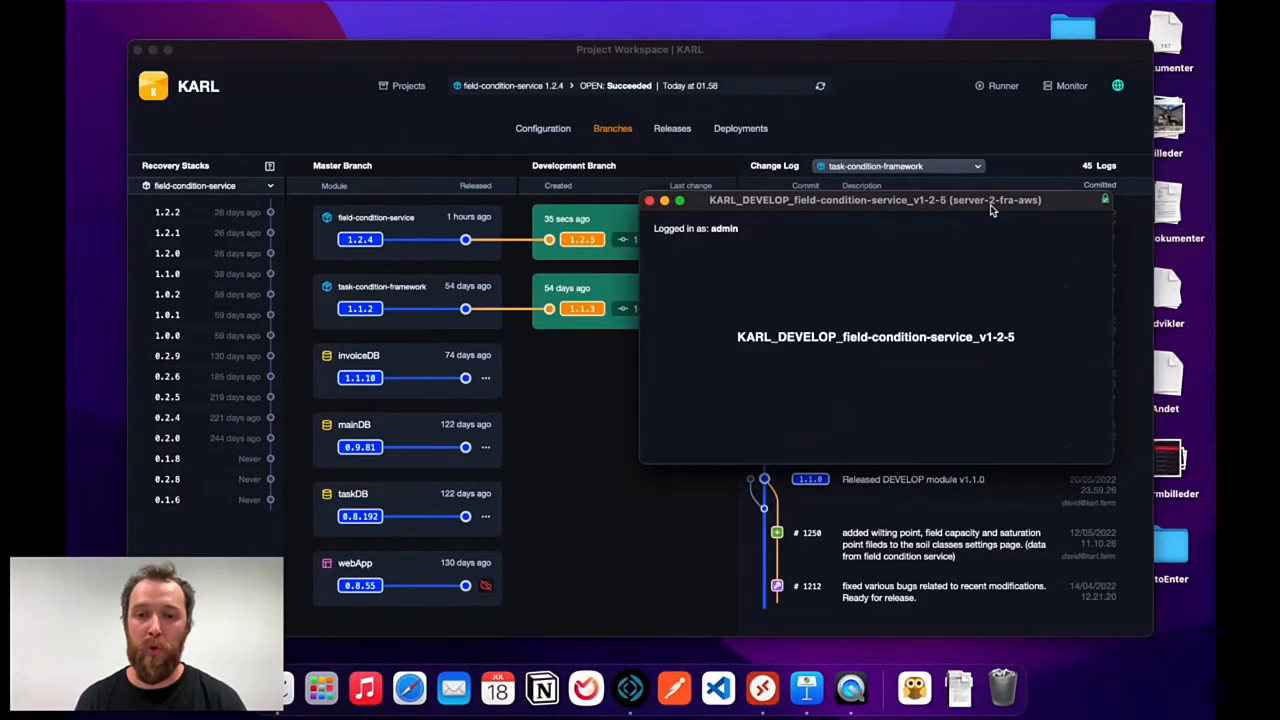
Open Script Workspace for KARL_DEVELOP_field-condition-service_v1-2-5, showing AgroAPI.Weather.Fetch.
left_click_drag(993, 210, 838, 255)
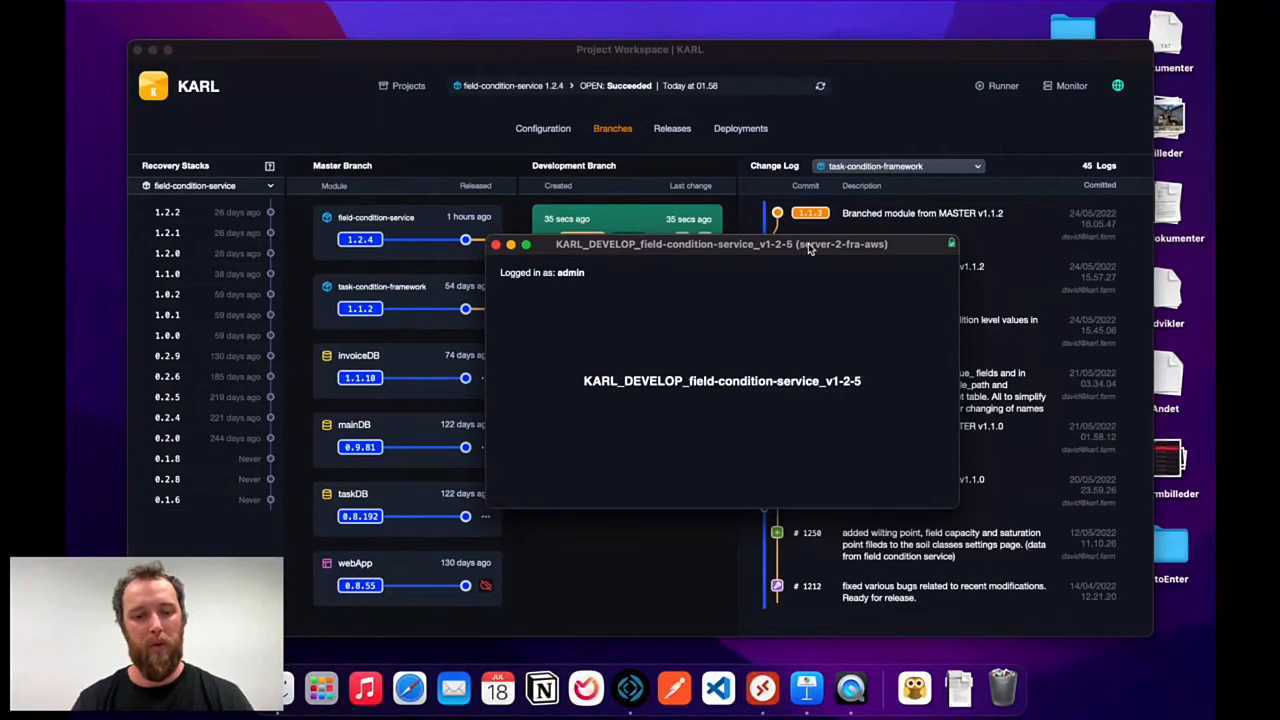
left_click_drag(809, 247, 733, 261)
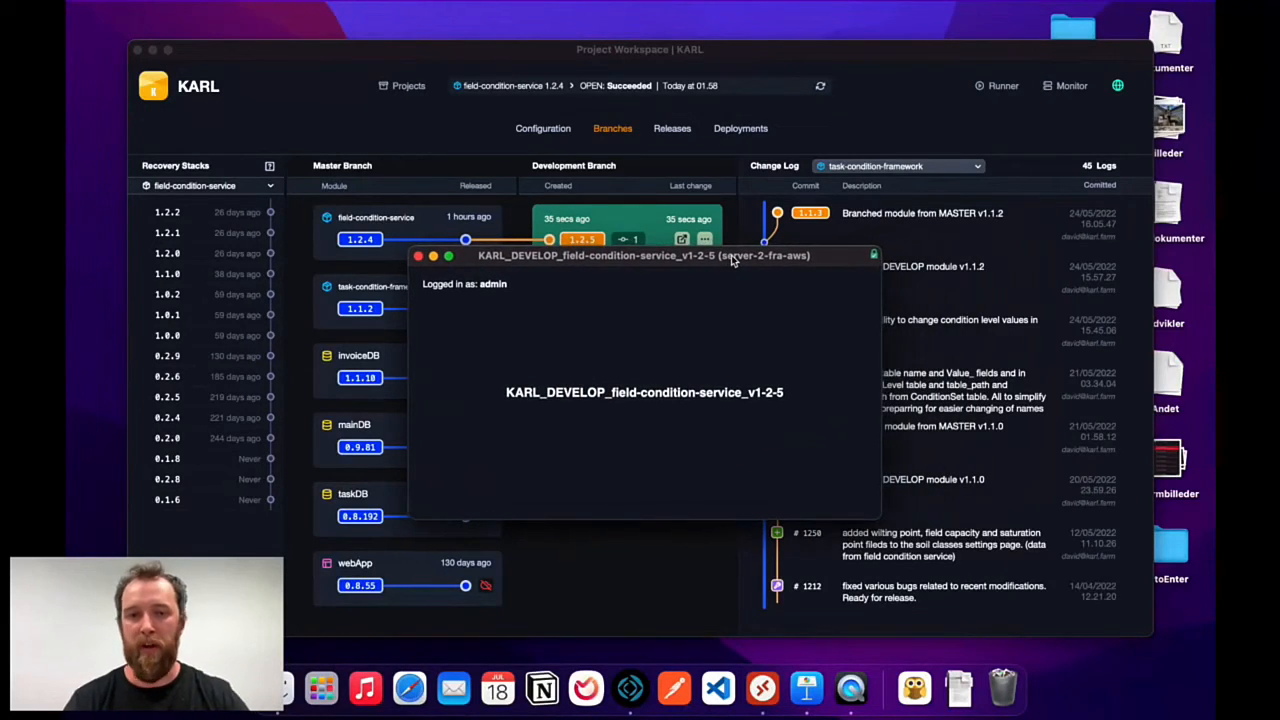
key("shift+super+s")
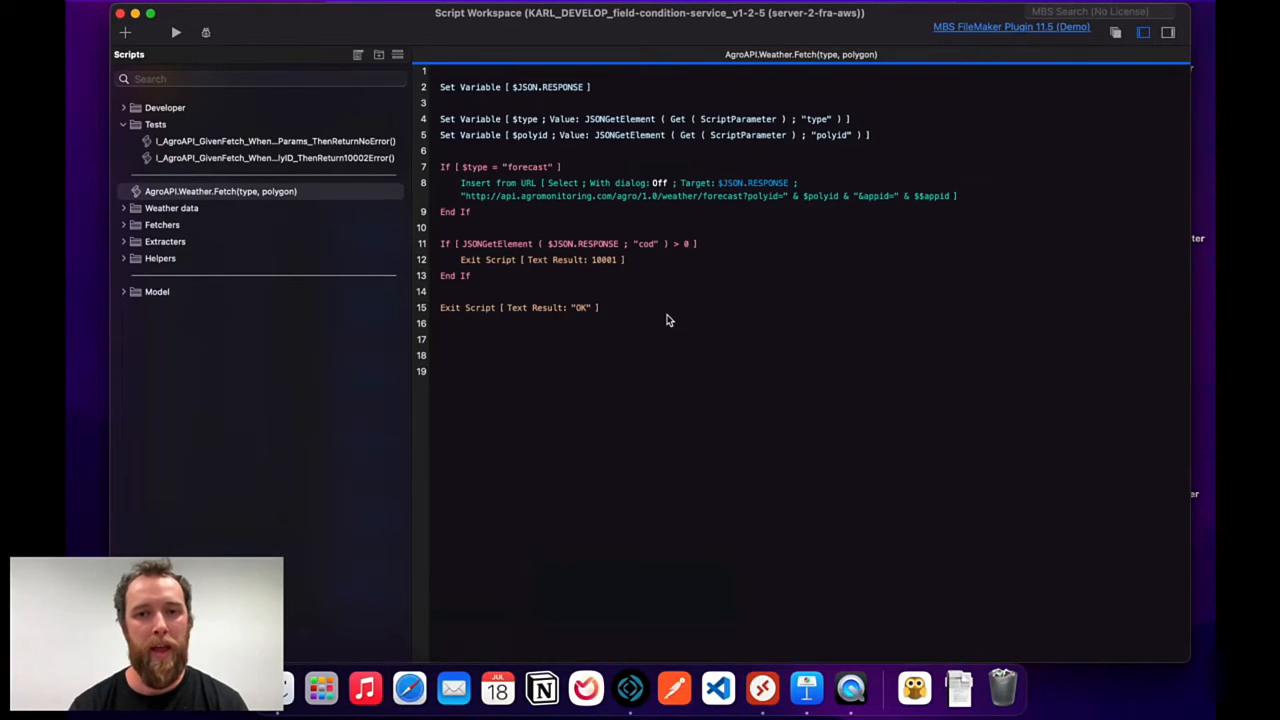
Add an If [IsEmpty($polyid)] step below the step that sets $polyid.
left_click(612, 138)
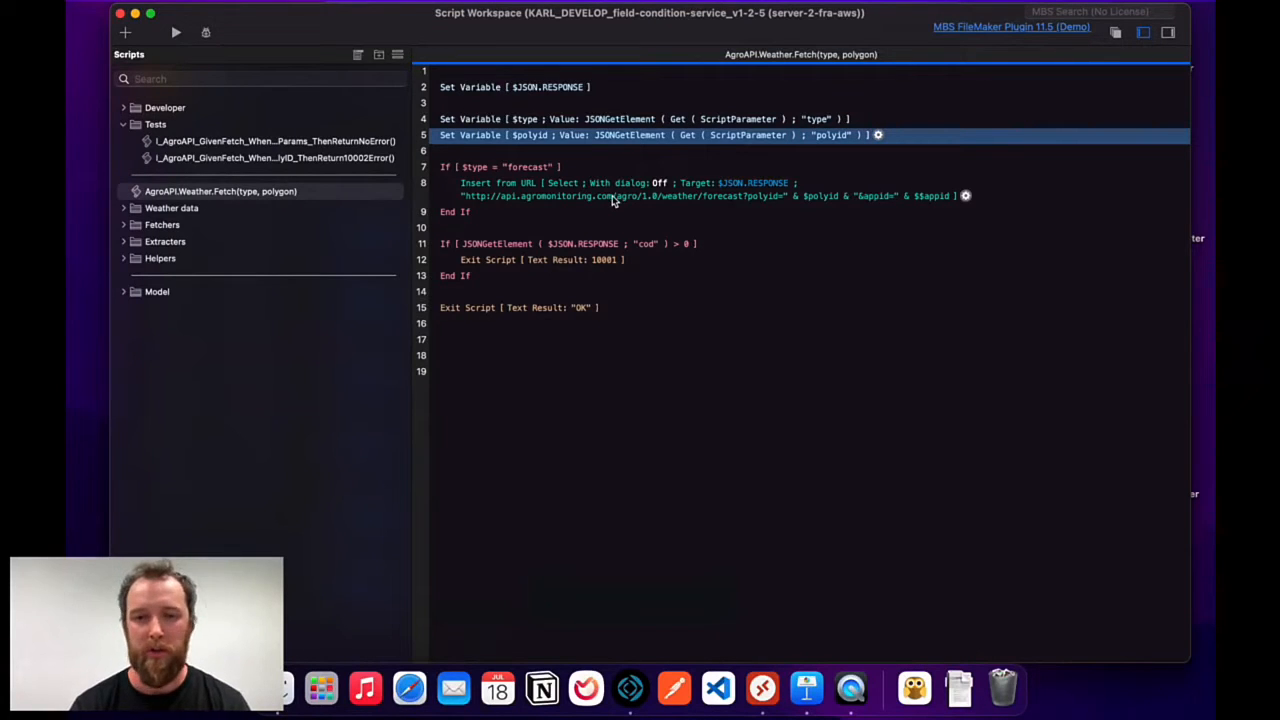
key("Return")
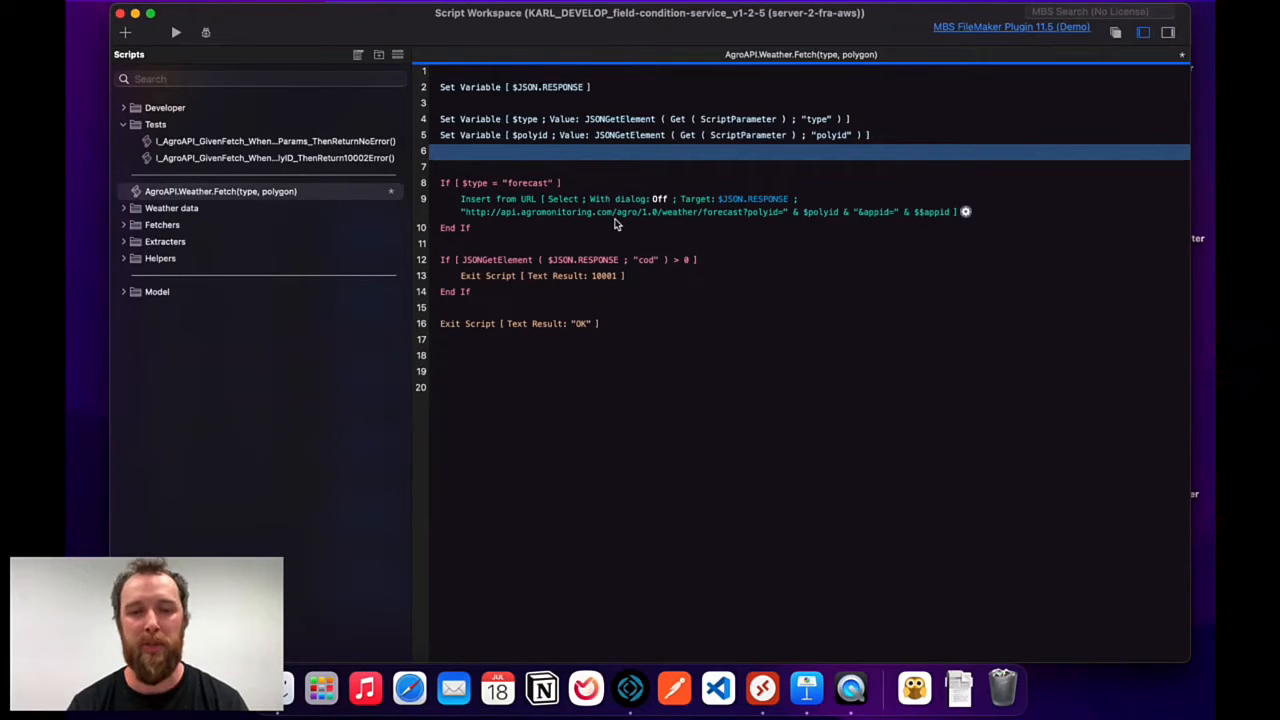
type("if")
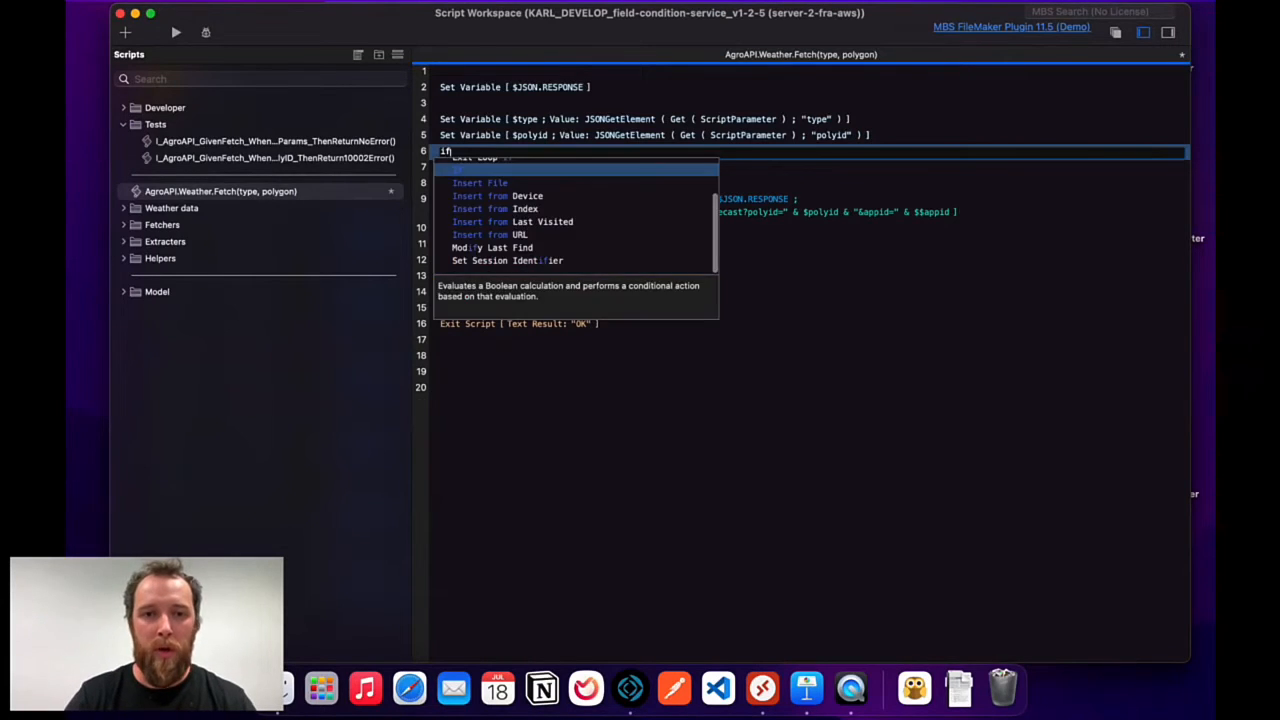
key("Return")
type("is")
key("Return")
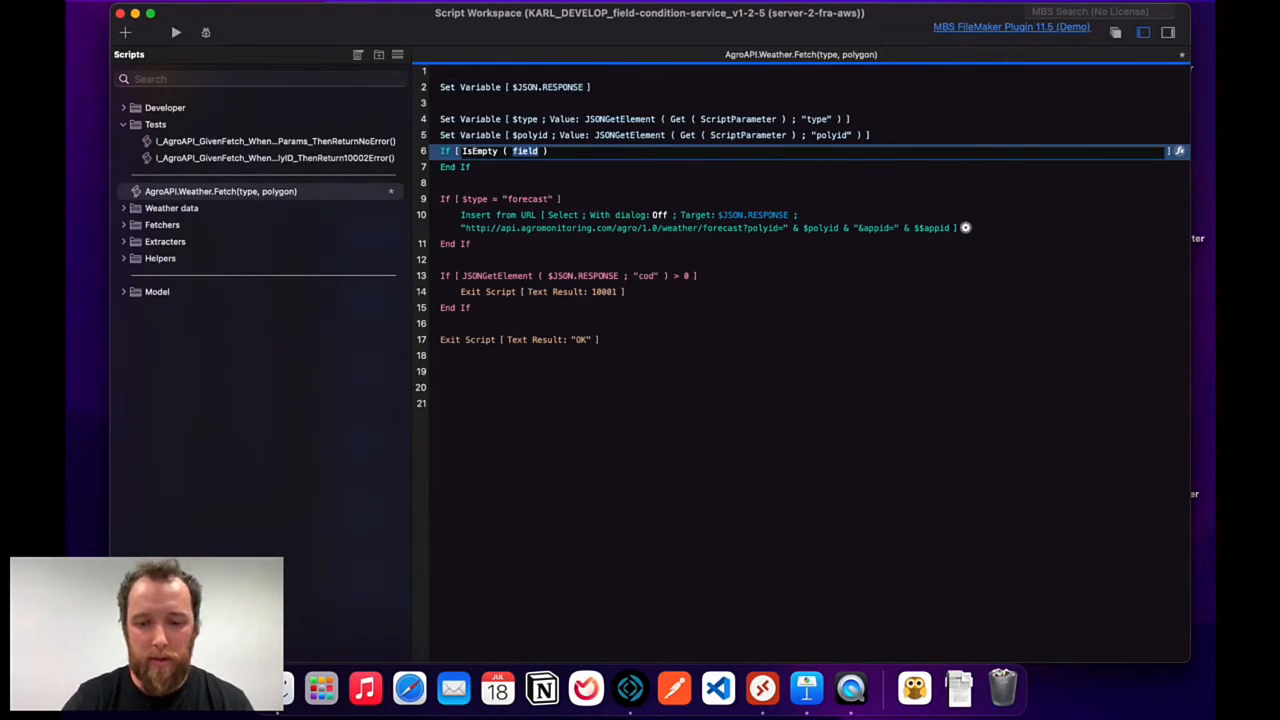
type("$polyid")
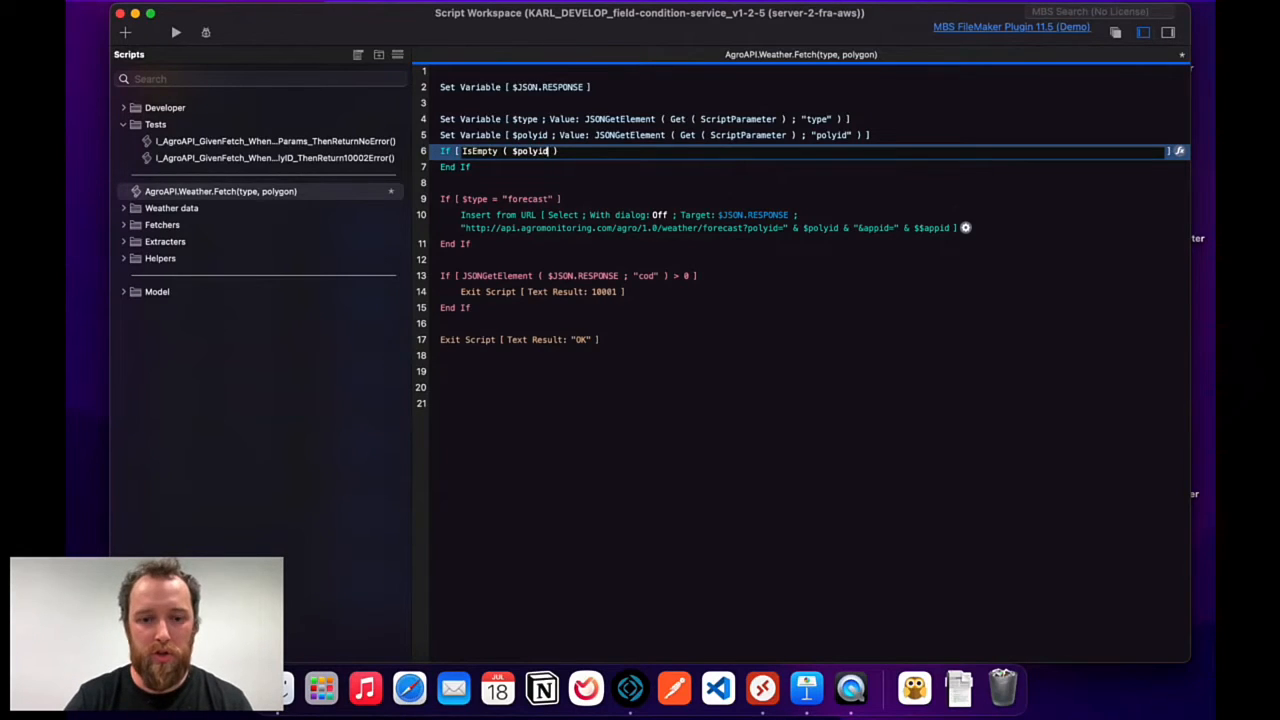
key("Return")
Inside the If, add an Exit Script step with text result "error".
key("Return")
type("exit")
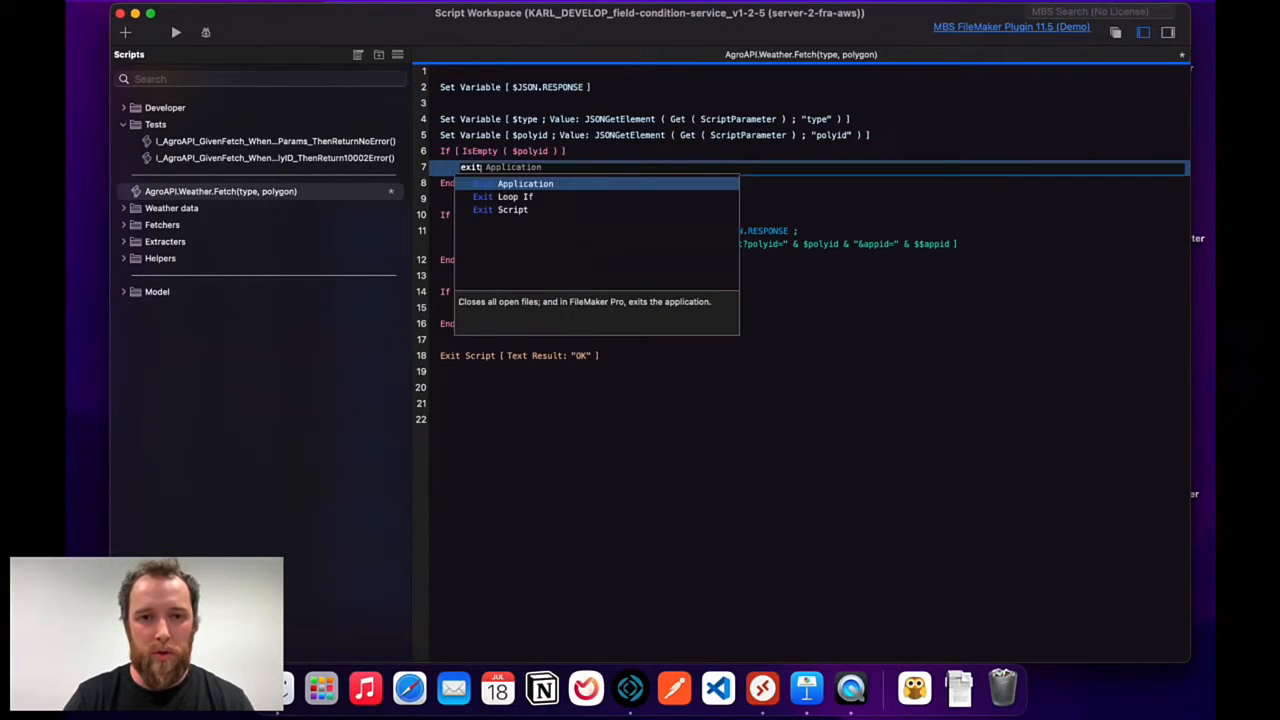
key("Return")
key("BackSpace")
key("Return")
type("exit")
key("Down")
key("Down")
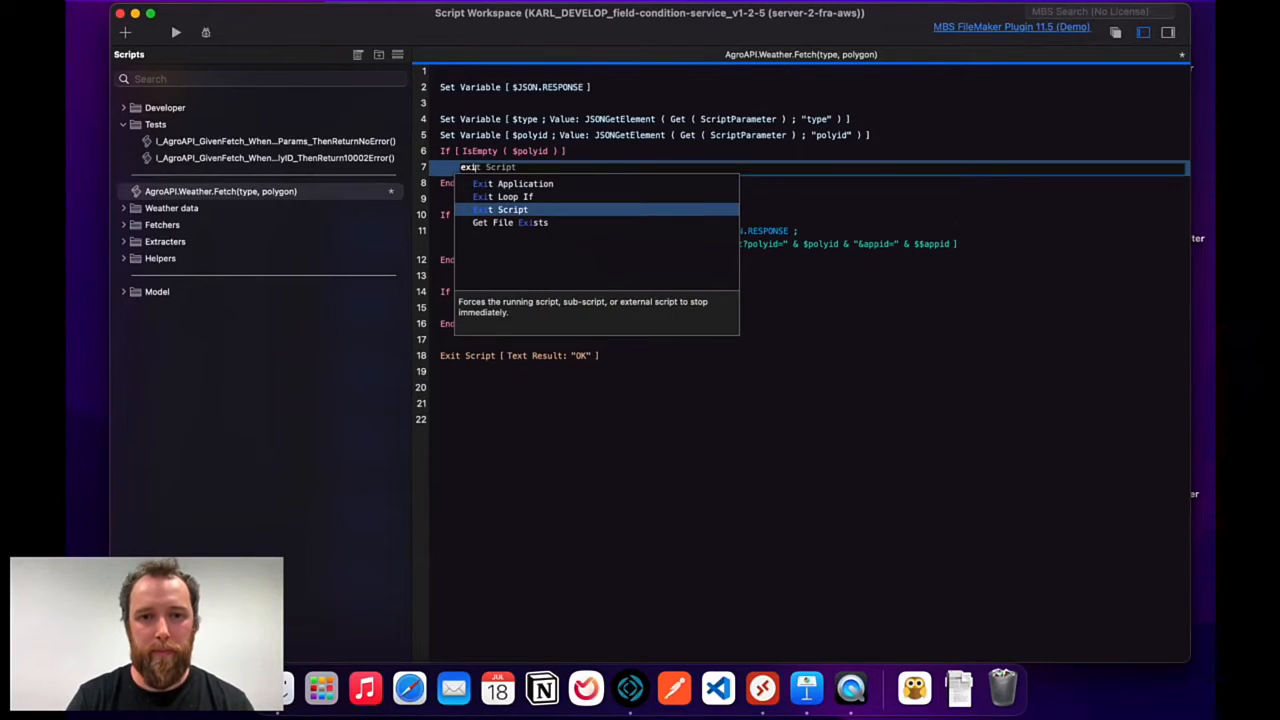
key("Return")
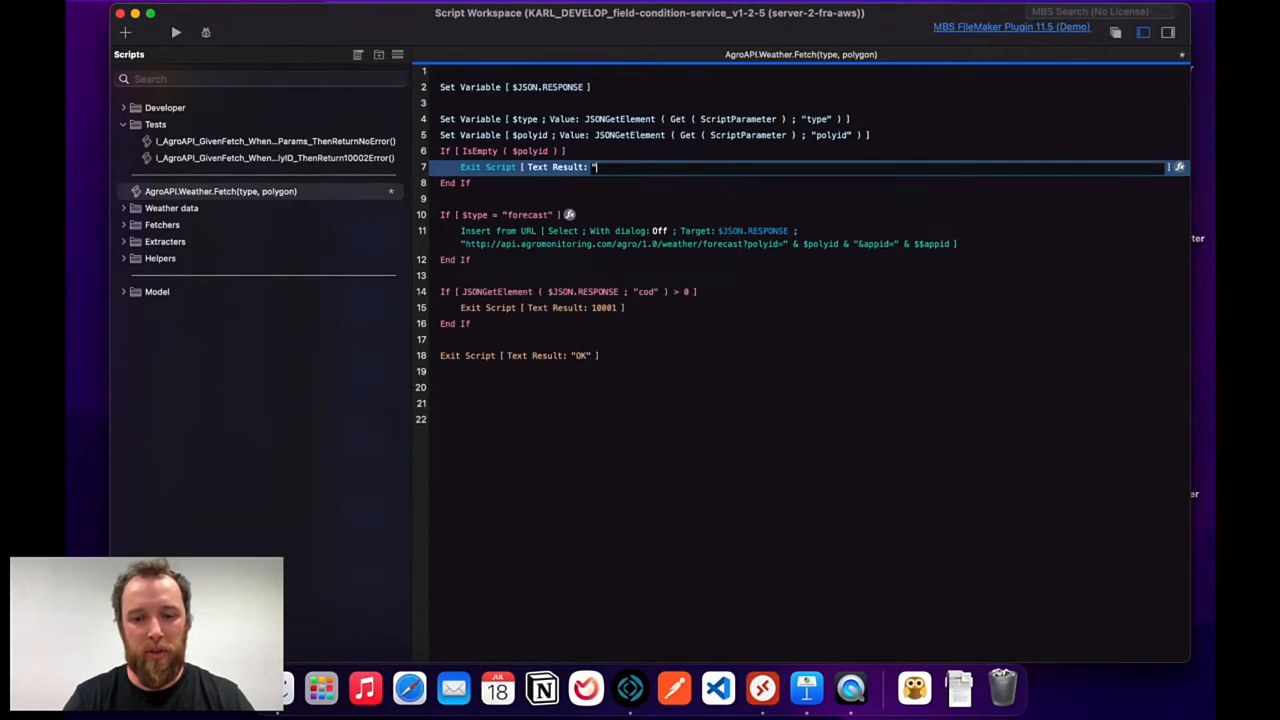
type("\"error\"")
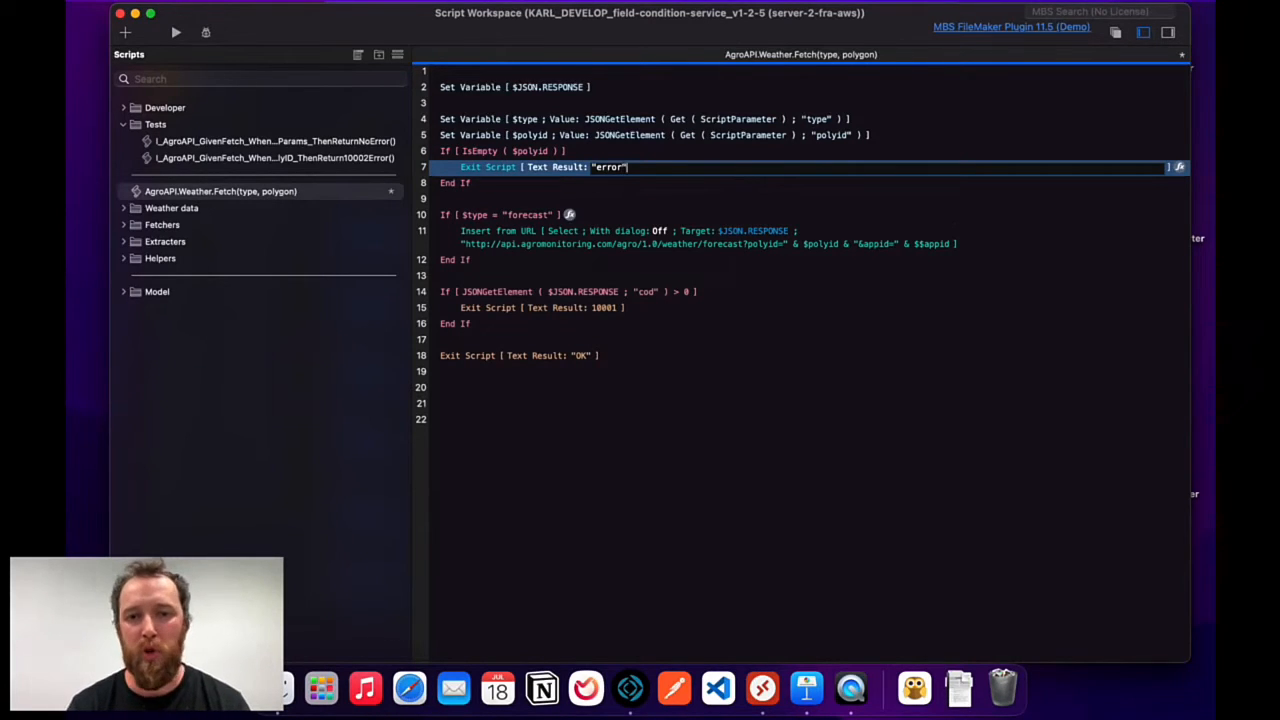
key("Return")
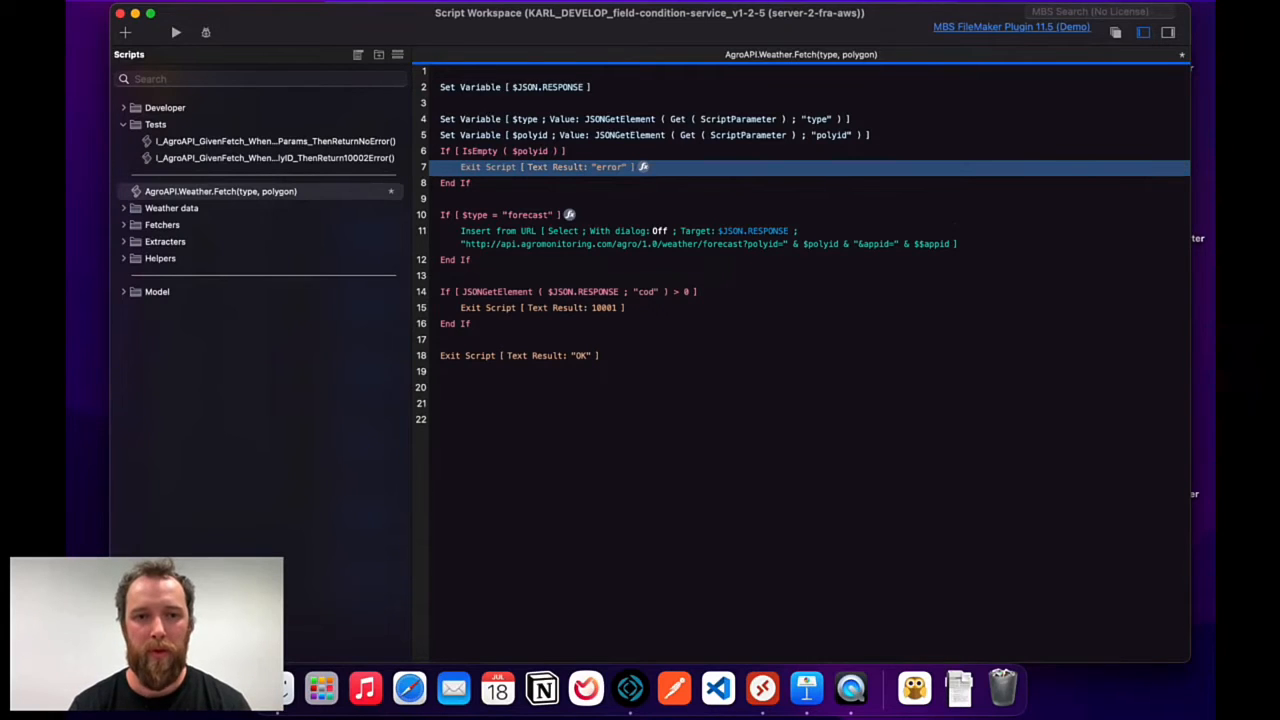
Close Script Workspace and select the field-condition-service 1.2.5 development branch in KARL.
left_click(120, 13)
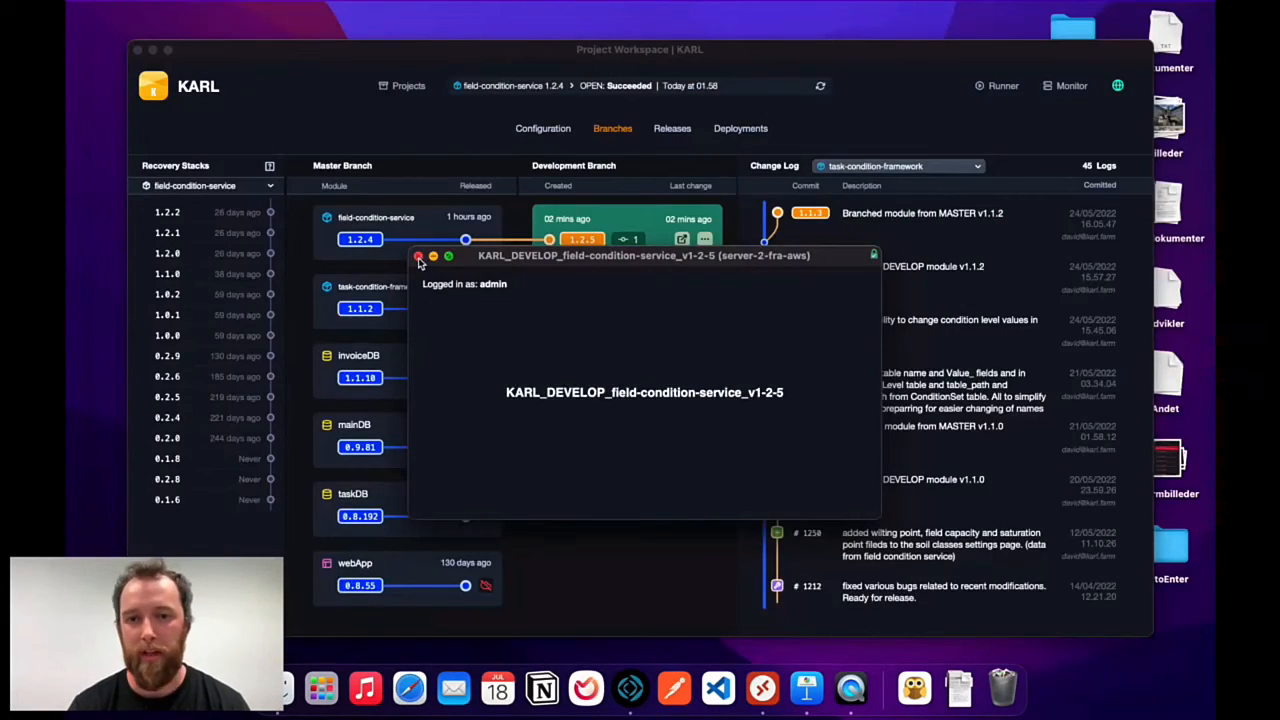
left_click_drag(737, 260, 617, 294)
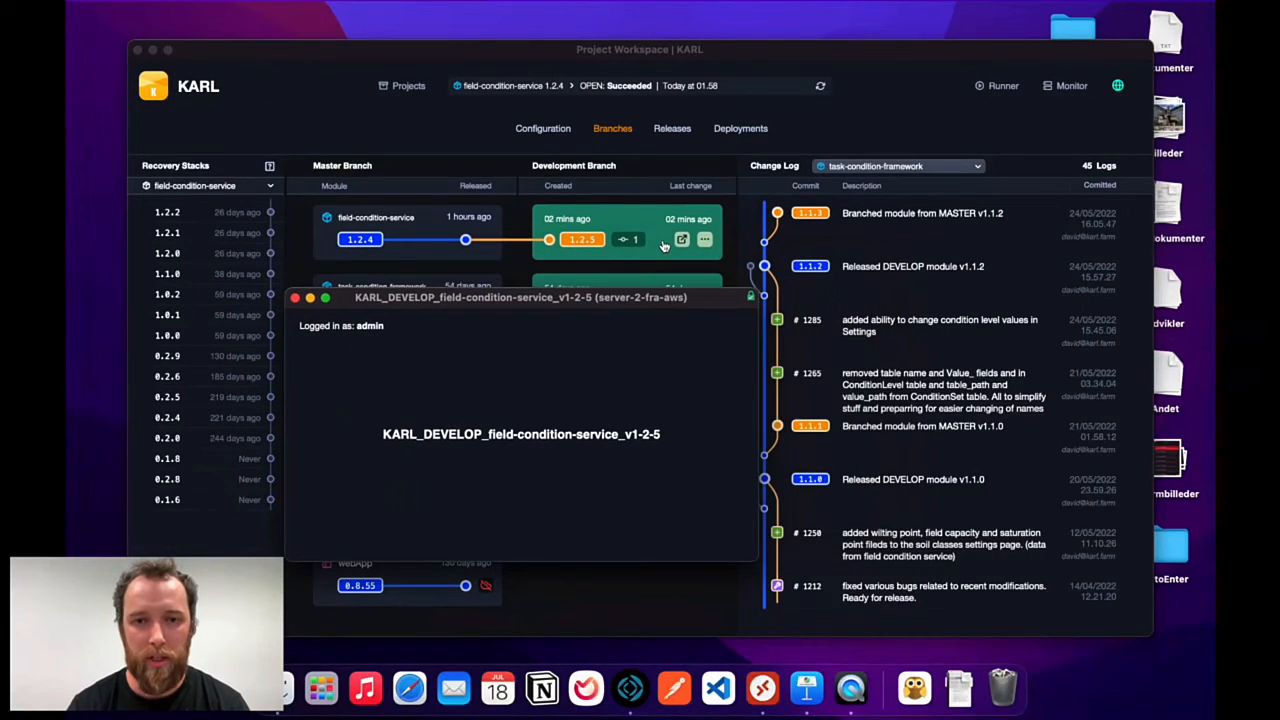
left_click(853, 133)
left_click(610, 225)
Add a Feature change-log entry "added error handling to weather fetch" for 1.2.5.
left_click(1059, 165)
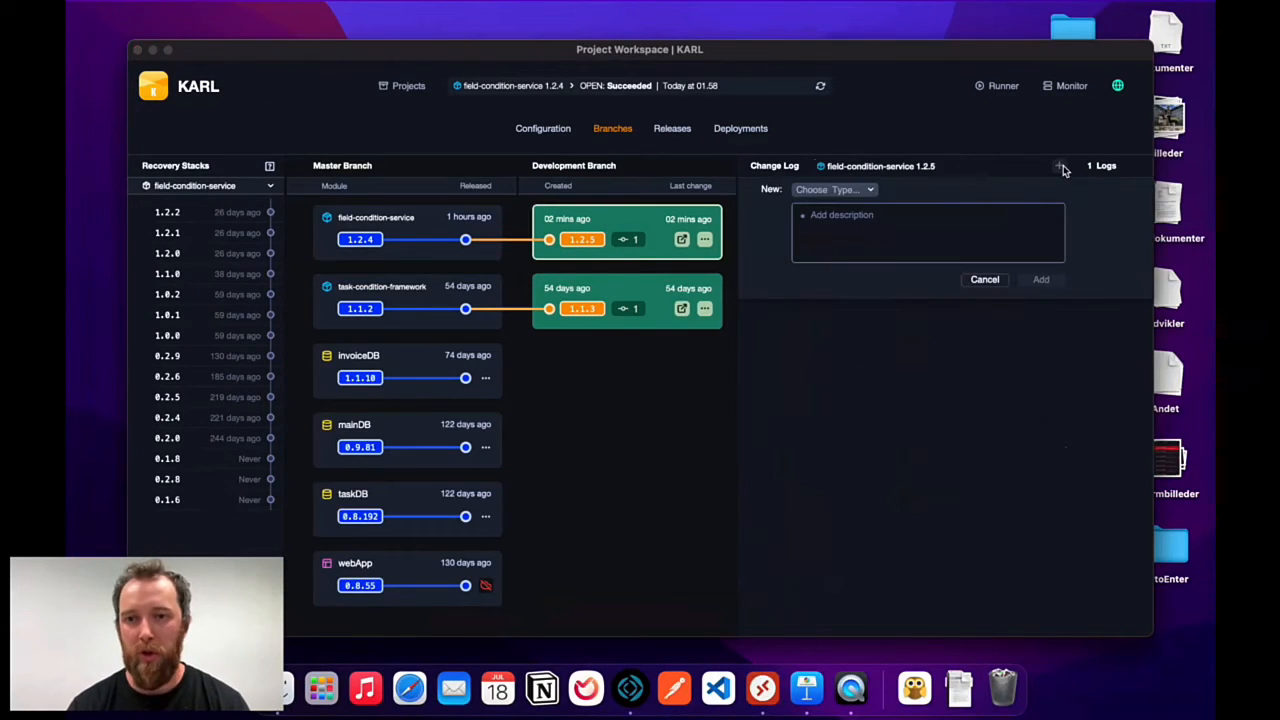
type("a")
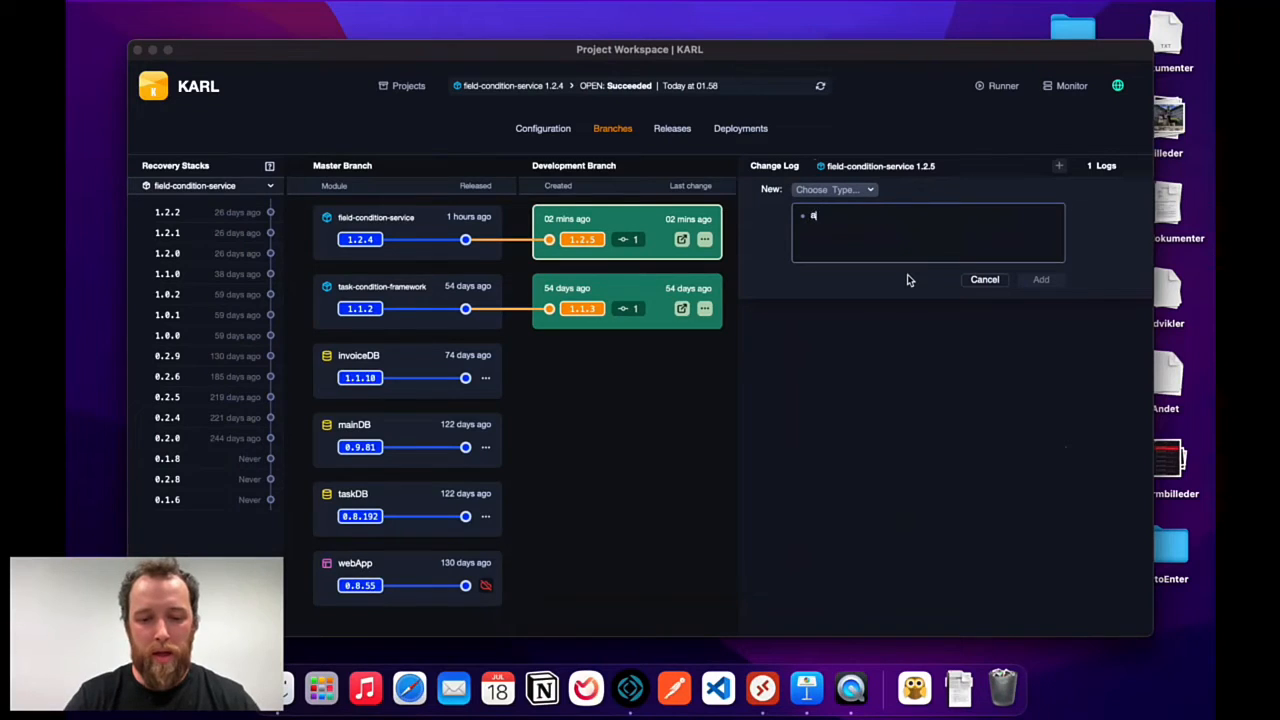
type("dded error handling to")
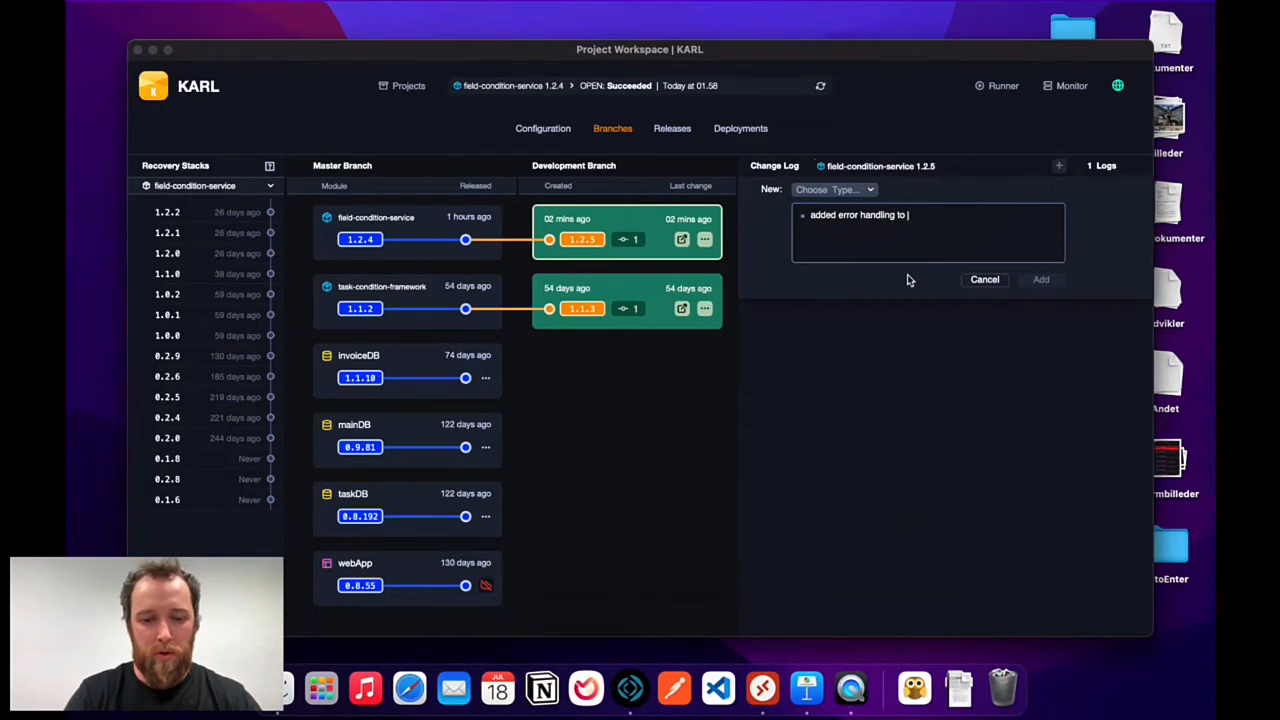
type(" weather ")
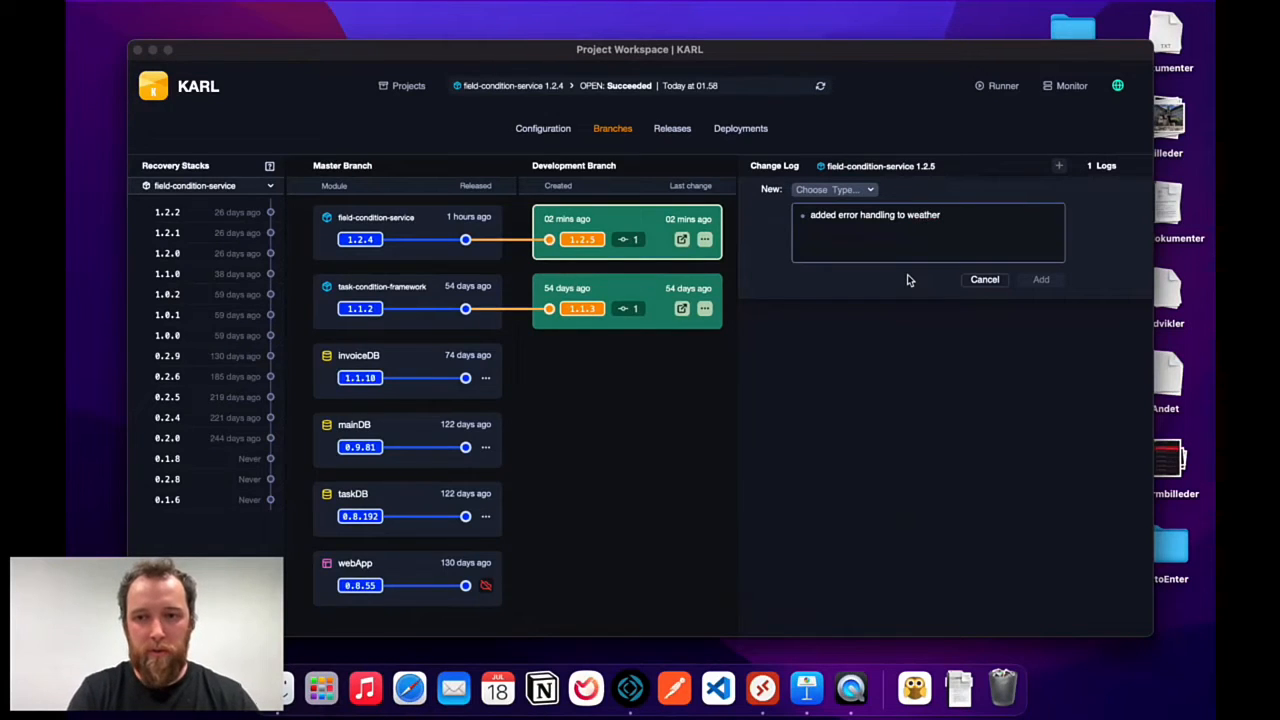
type("fetch")
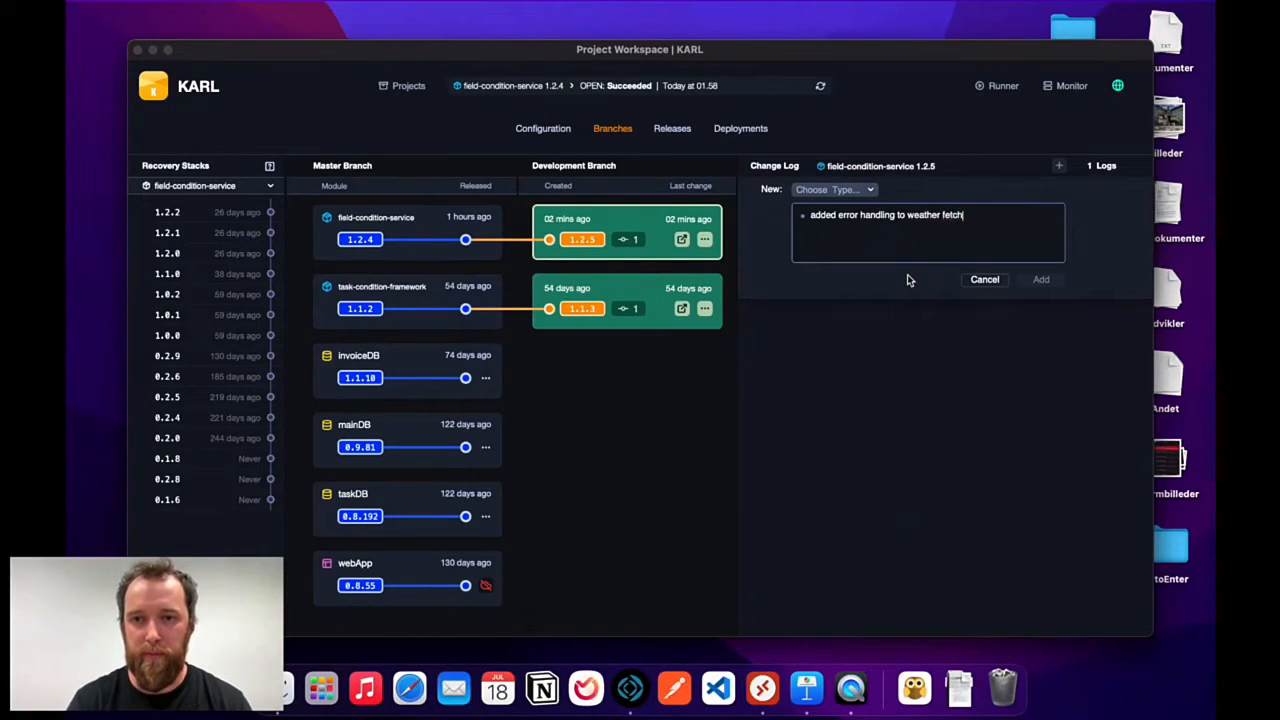
left_click(866, 193)
left_click(866, 195)
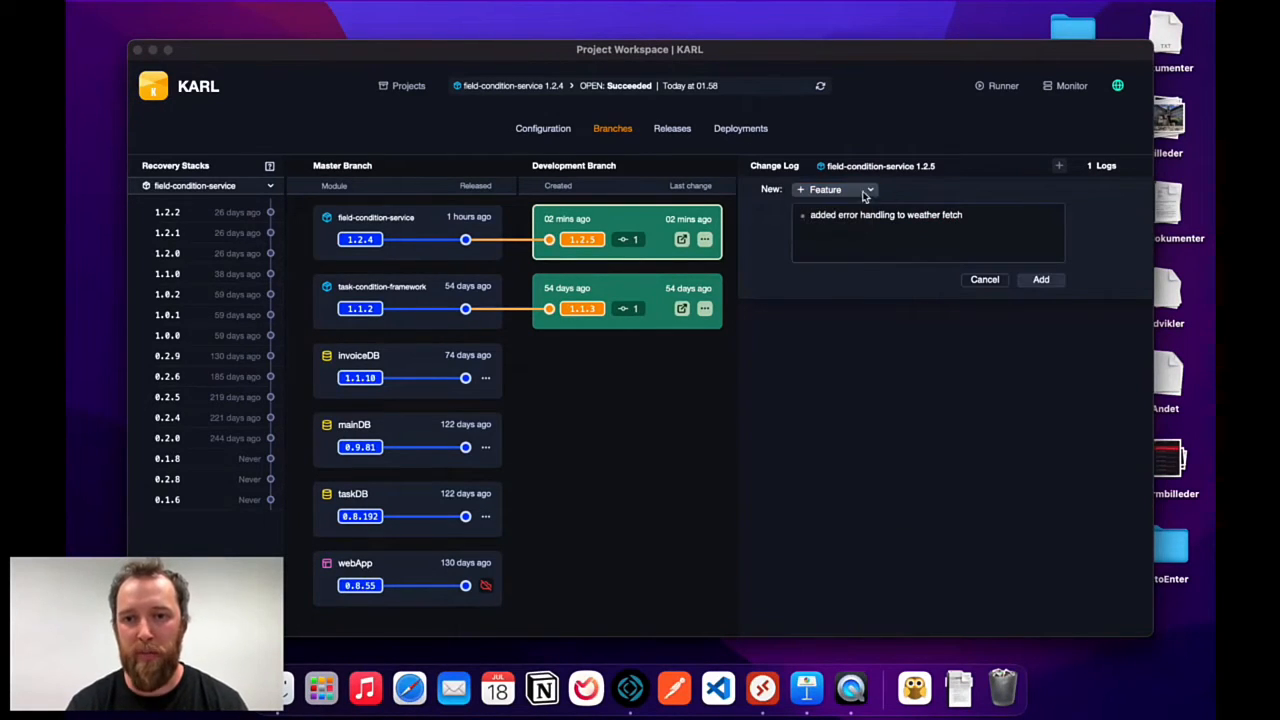
left_click(866, 193)
left_click(926, 188)
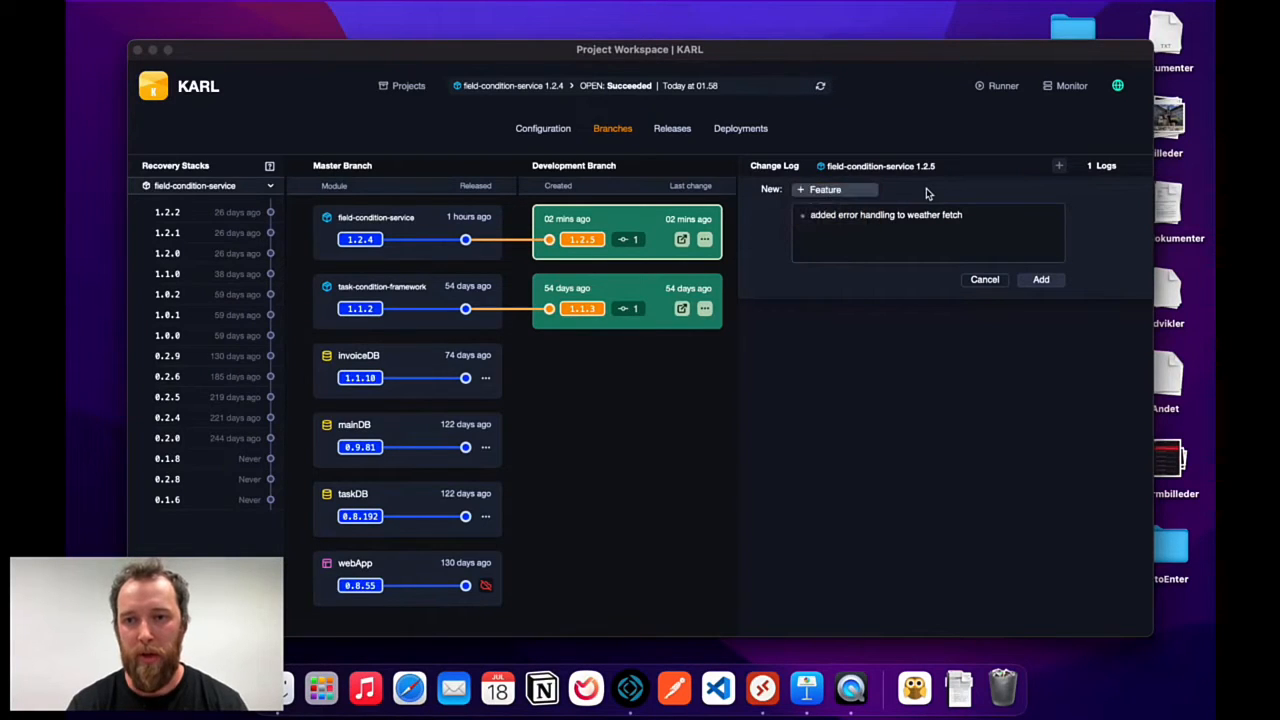
left_click(1043, 280)
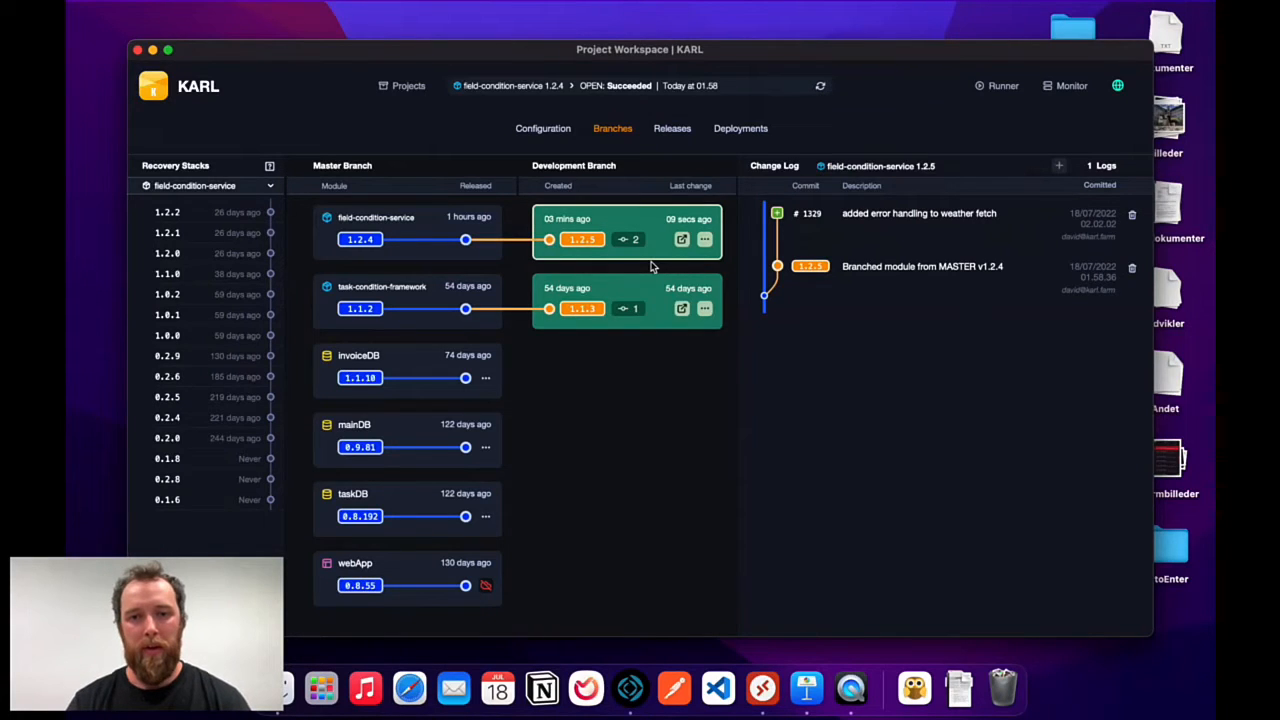
left_click(705, 240)
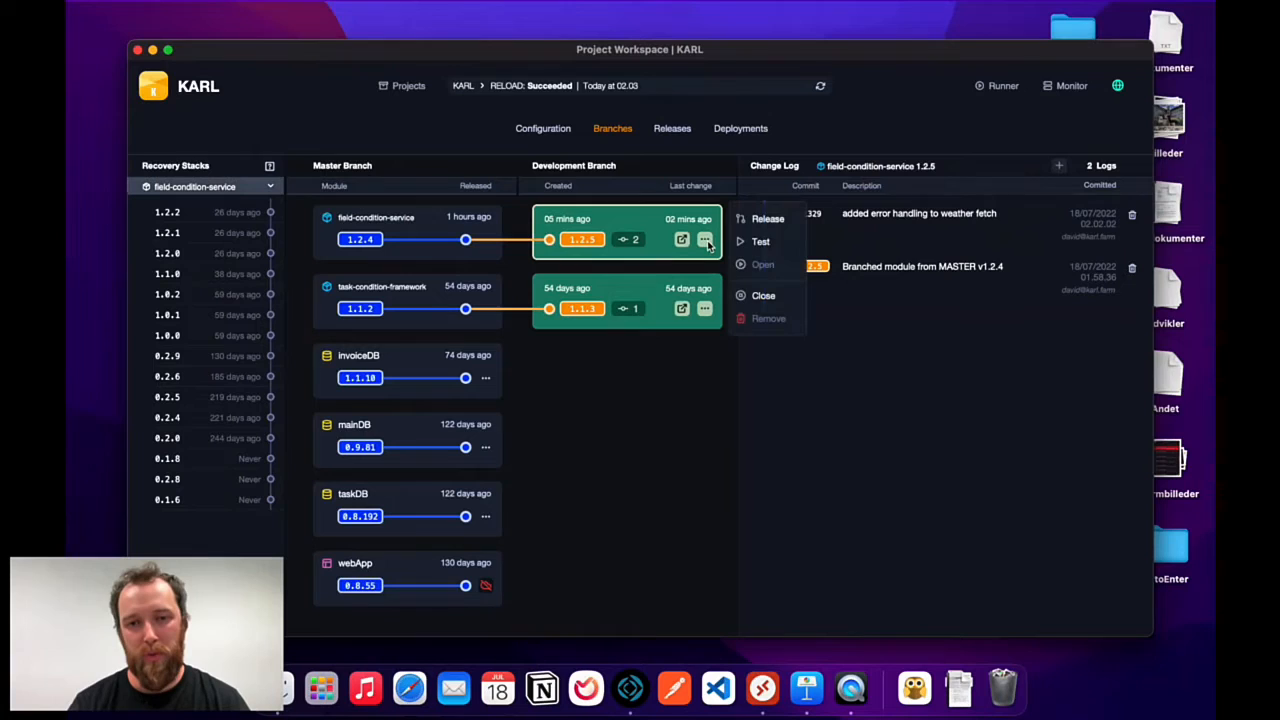
Run the 1.2.5 branch tests and check the activity log showing 1 of 2 passed.
left_click(762, 242)
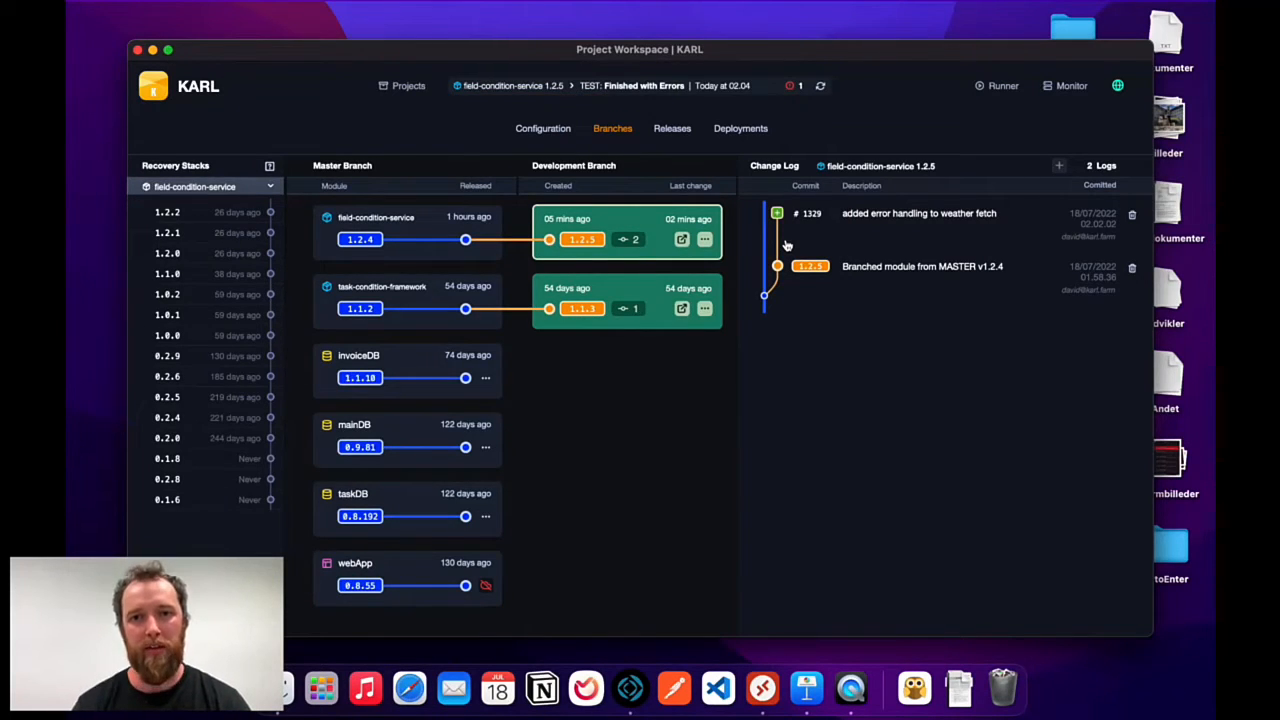
left_click(797, 87)
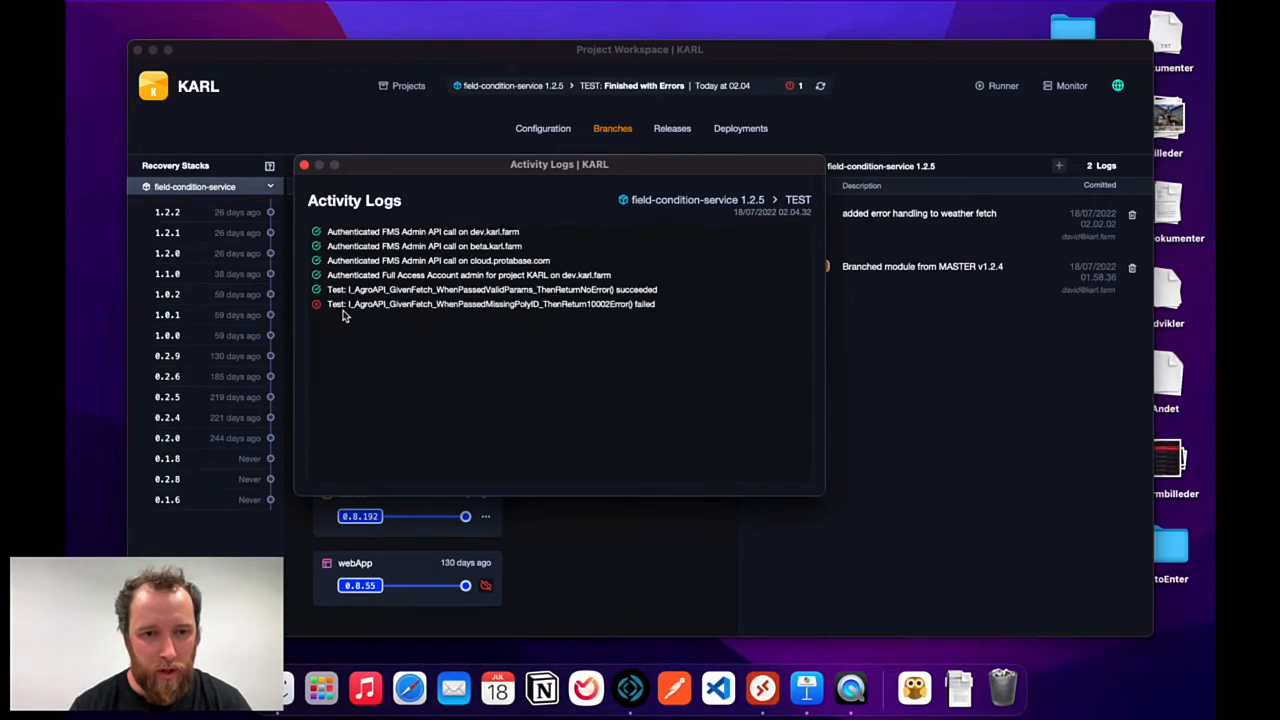
left_click(306, 165)
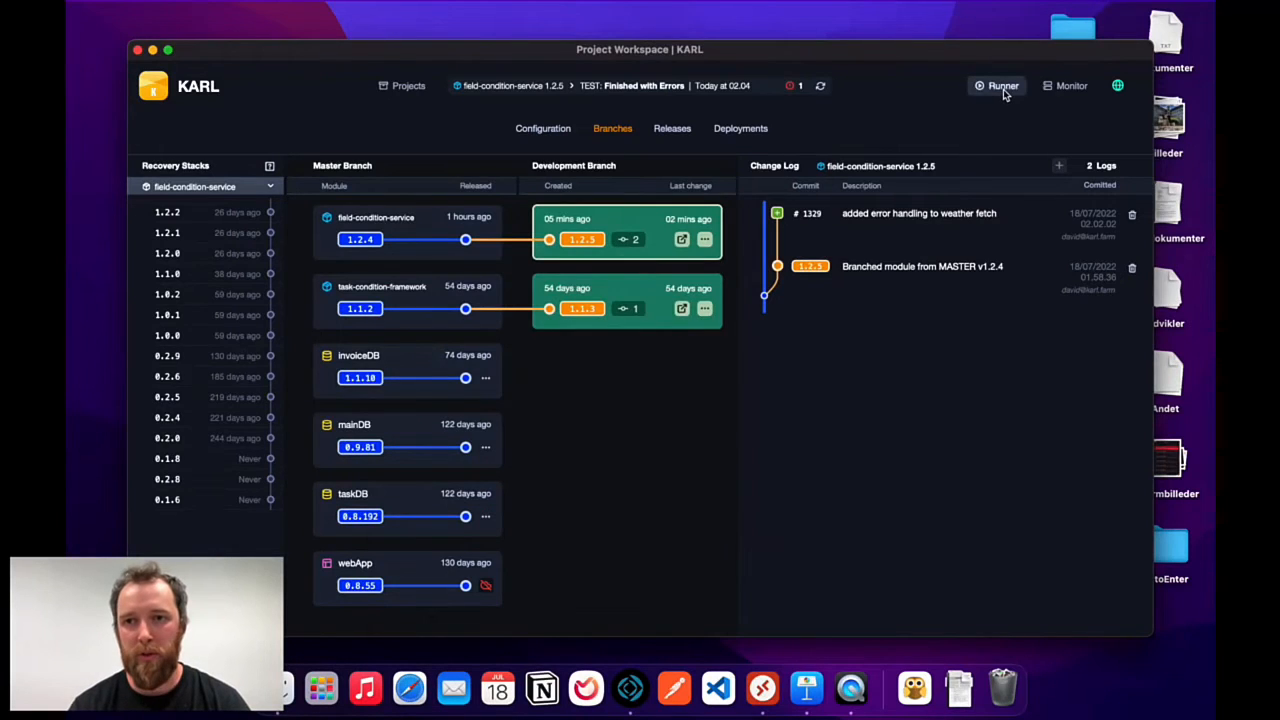
left_click(1003, 89)
Inspect the 1.2.5 test run: WhenPassedValidParams completed, WhenPassedMissingPoly failed.
left_click_drag(523, 14, 568, 81)
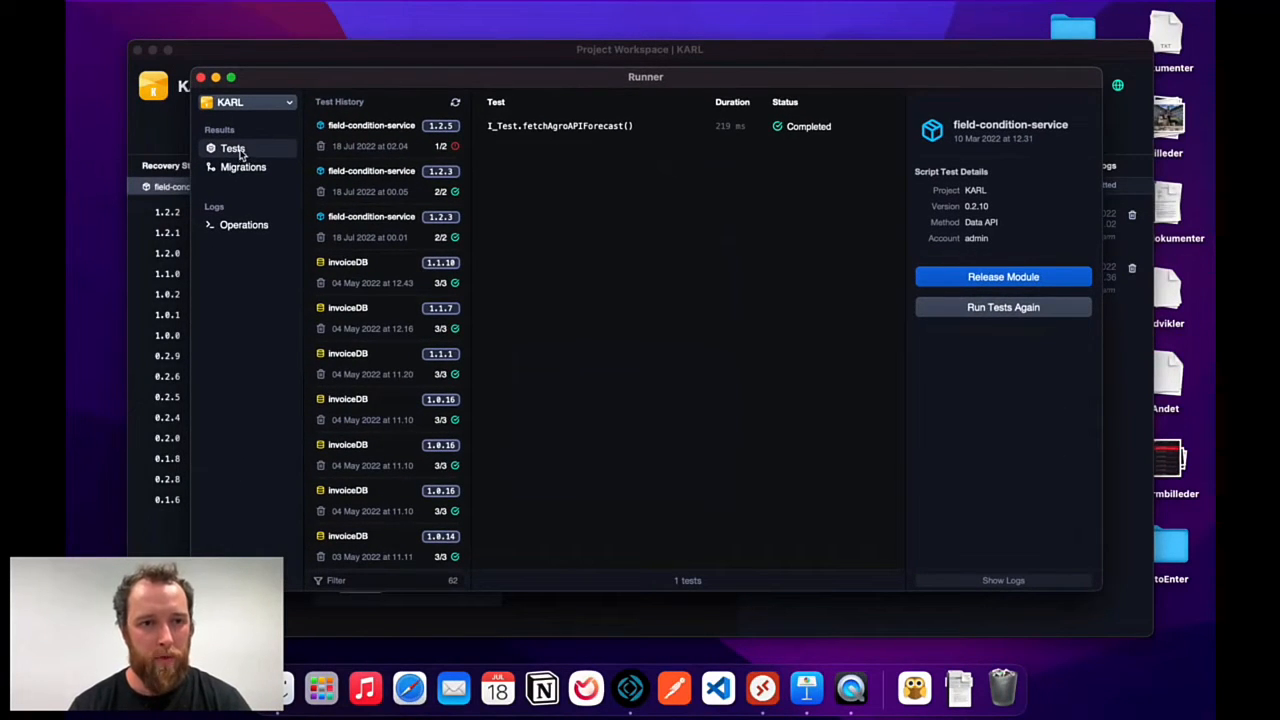
left_click(386, 139)
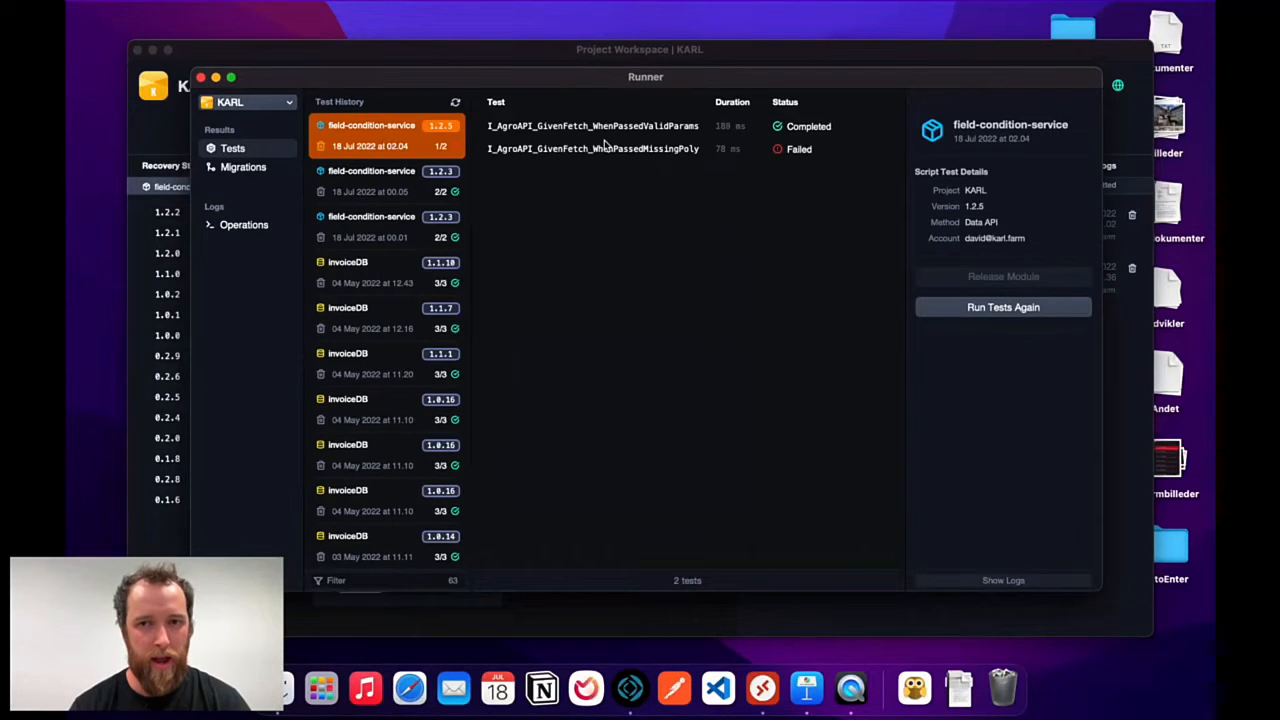
left_click_drag(965, 70, 932, 100)
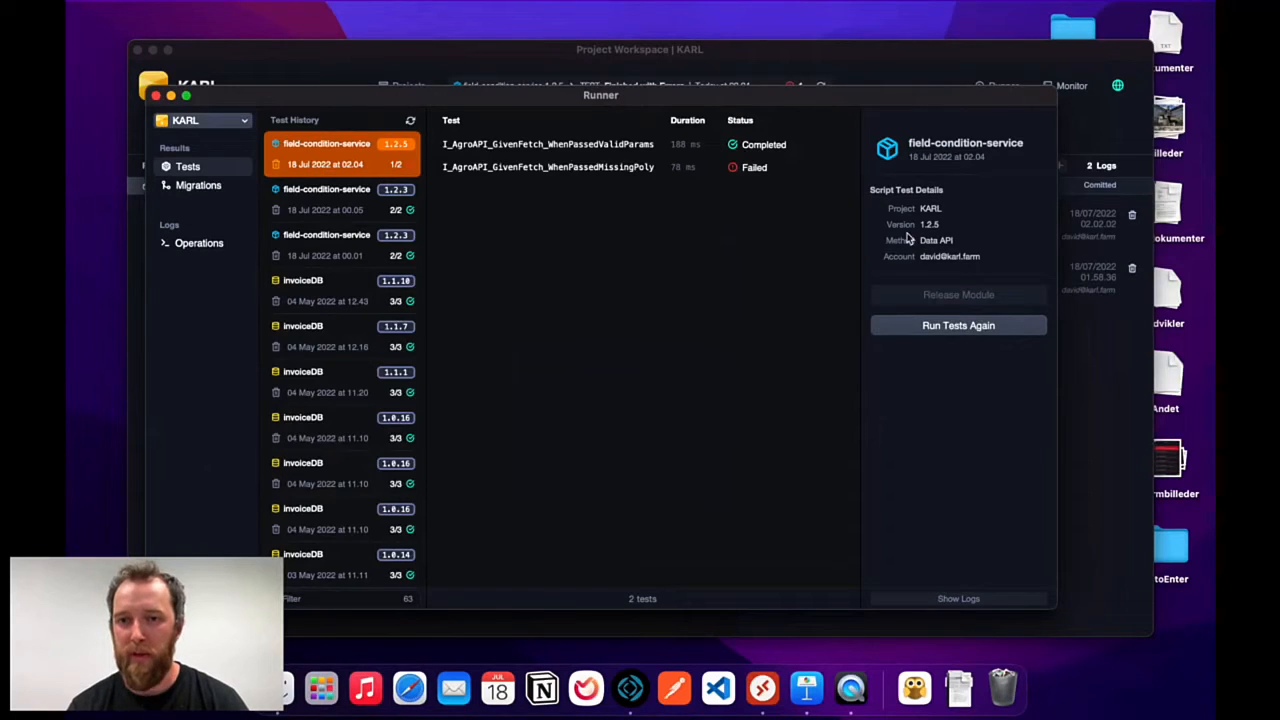
left_click(414, 51)
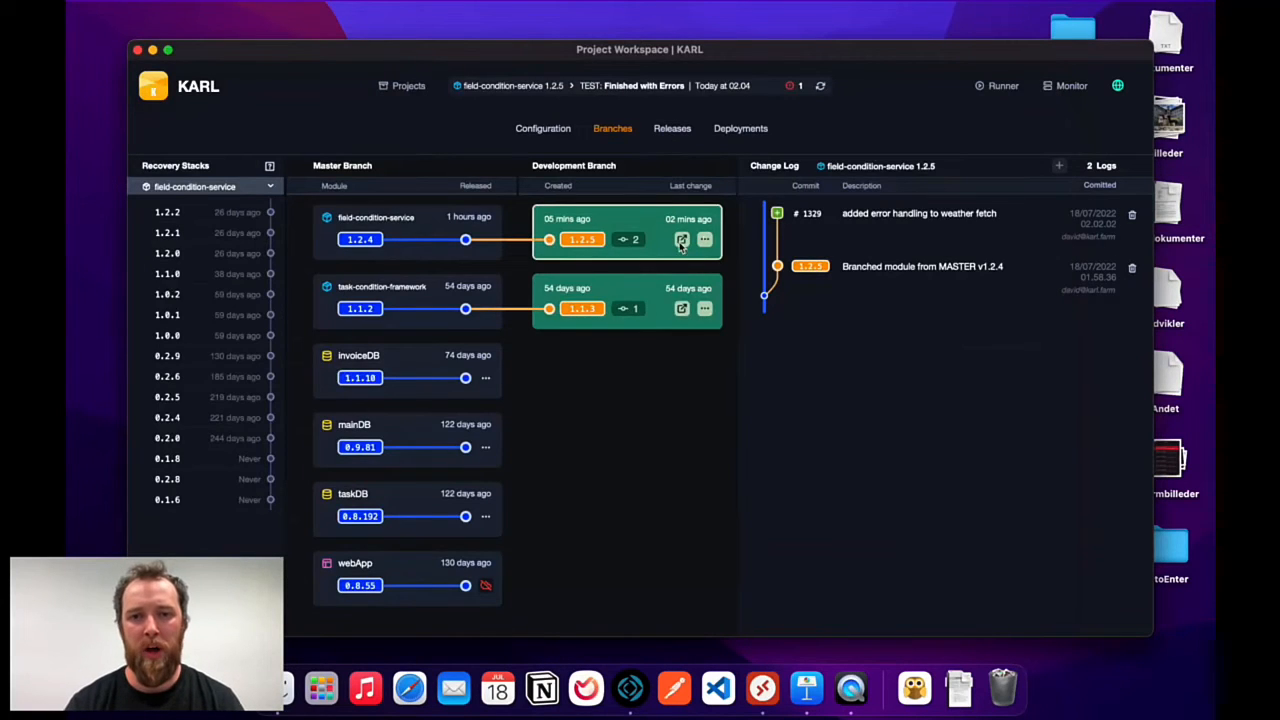
key("ctrl+Up")
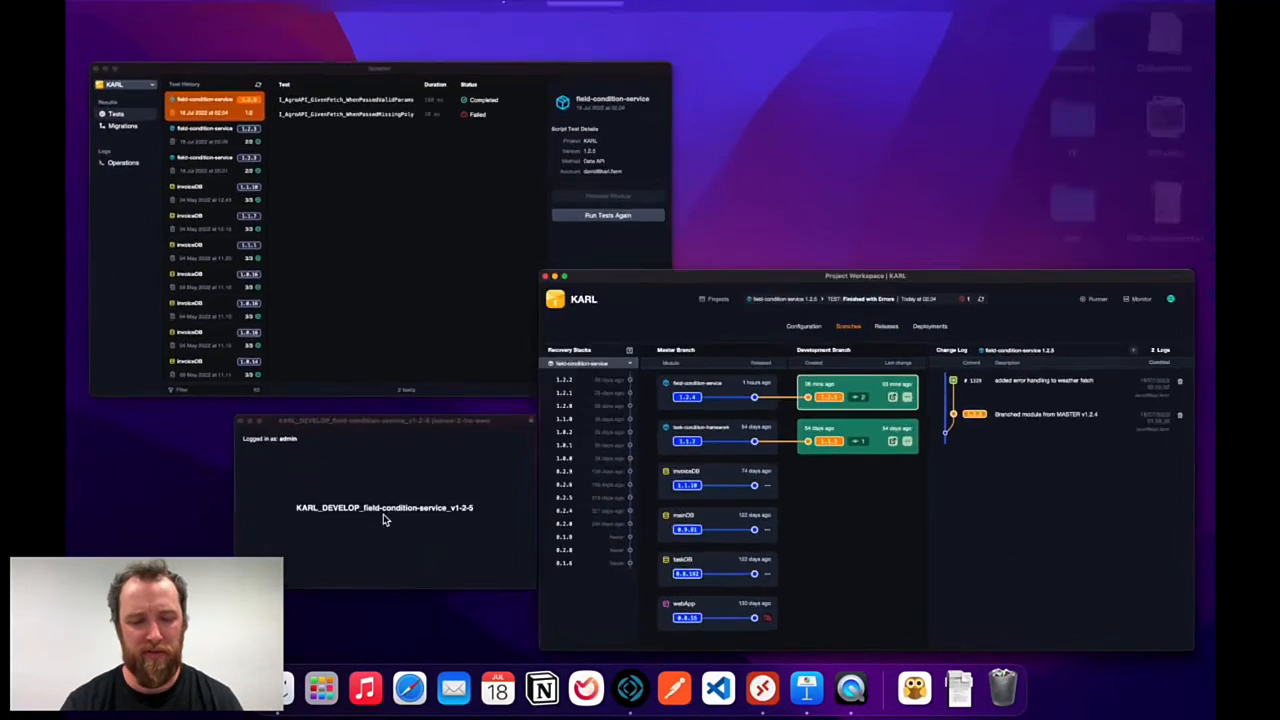
Open the valid-params and MissingPolyID weather fetch tests from Tests, widening the script list.
left_click(383, 514)
key("shift+super+s")
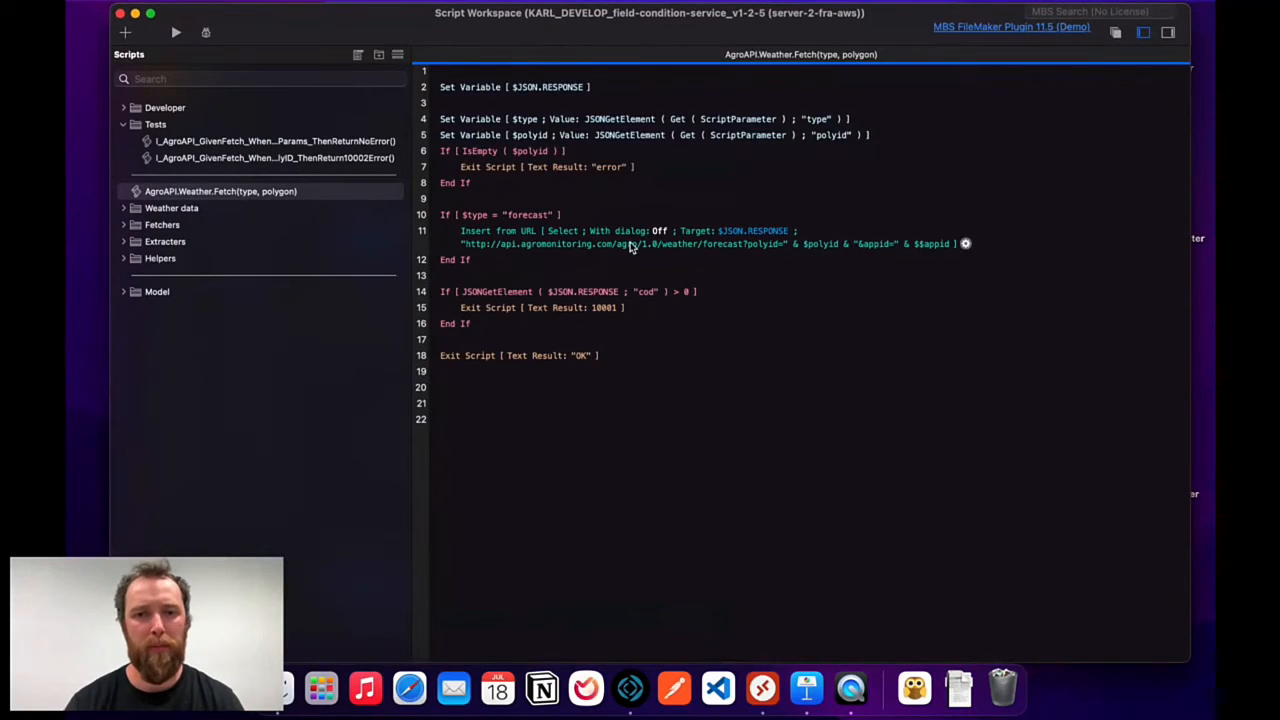
left_click(172, 128)
left_click(255, 145)
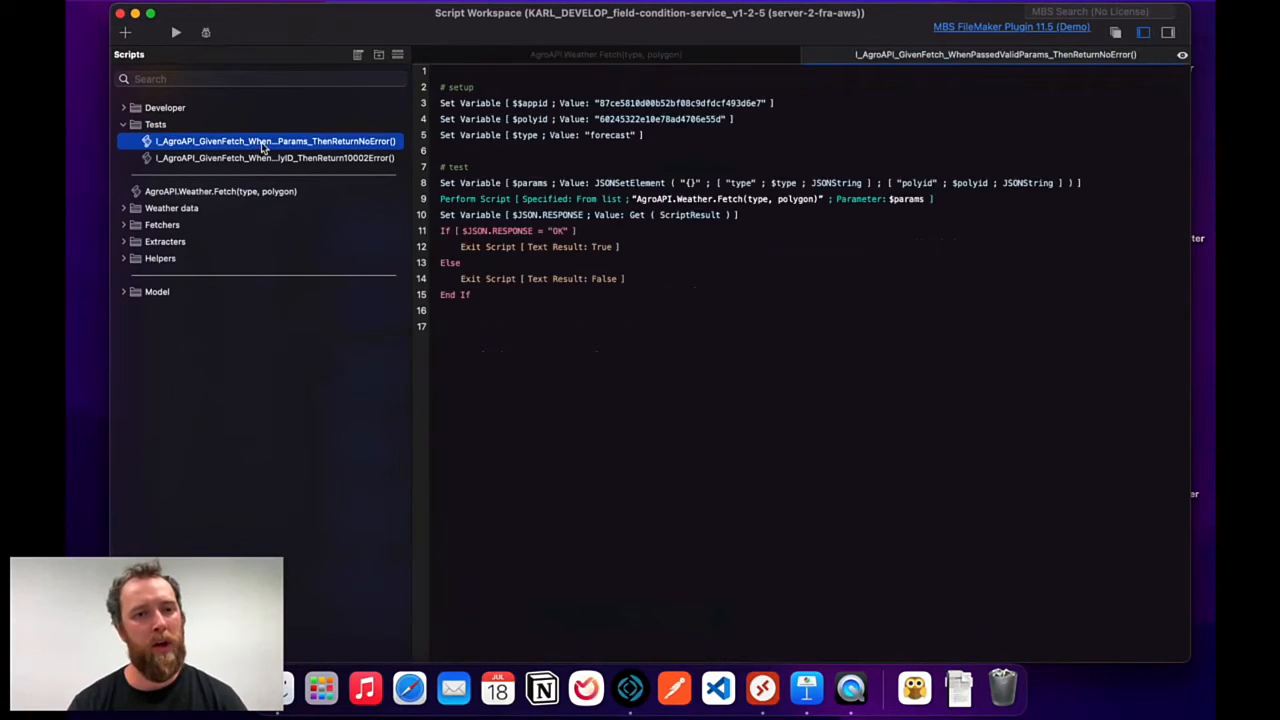
left_click_drag(424, 183, 499, 187)
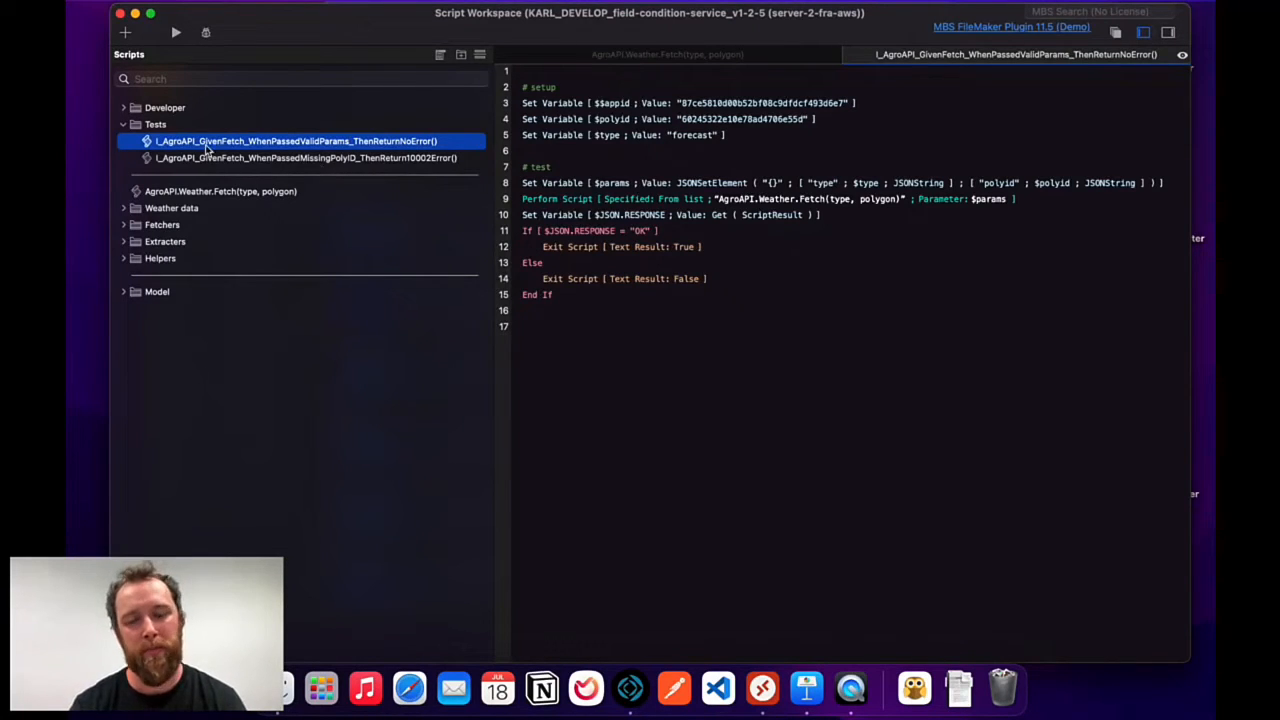
left_click(392, 160)
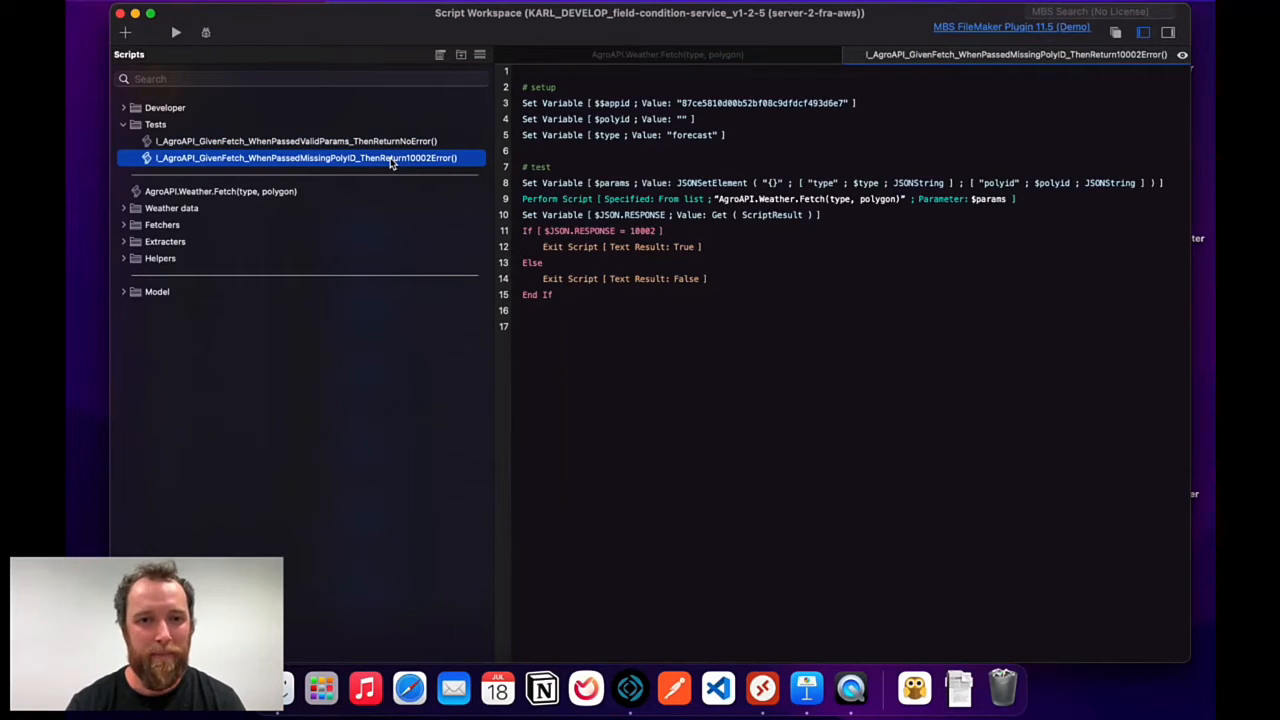
key("ctrl+Up")
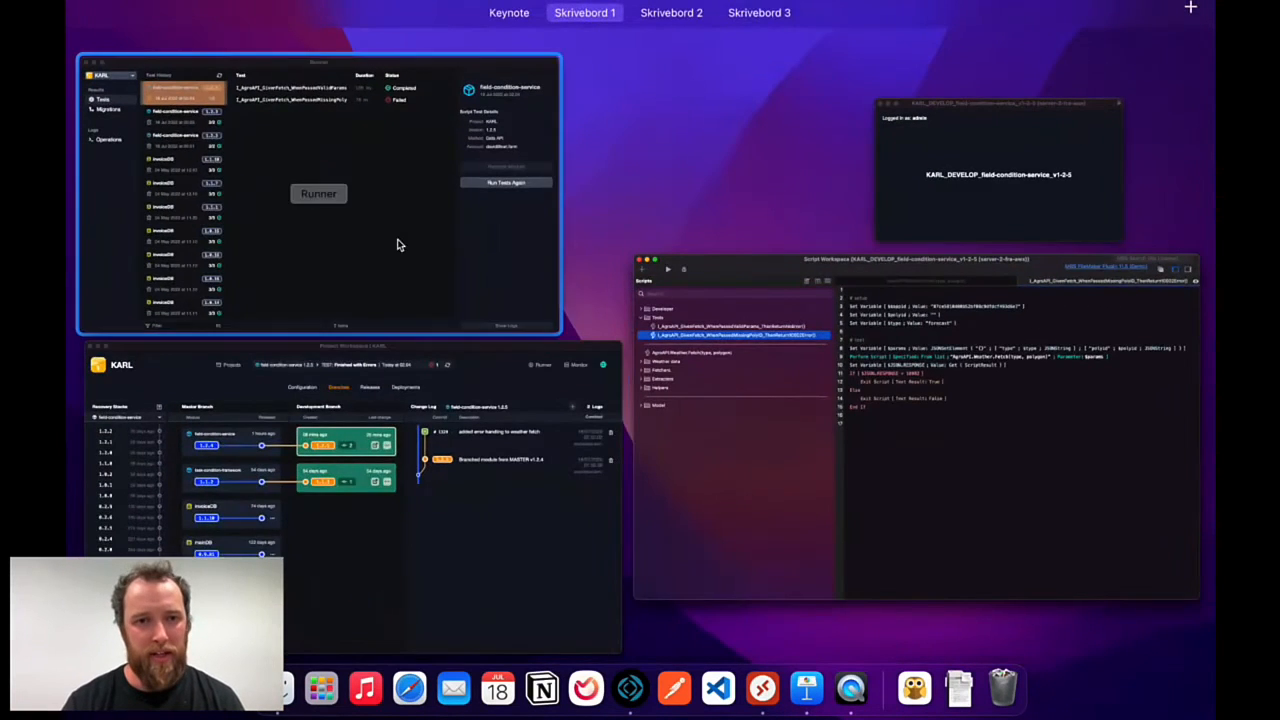
Widen Runner to reveal both 1.2.5 test names, then return to Script Workspace.
left_click(463, 186)
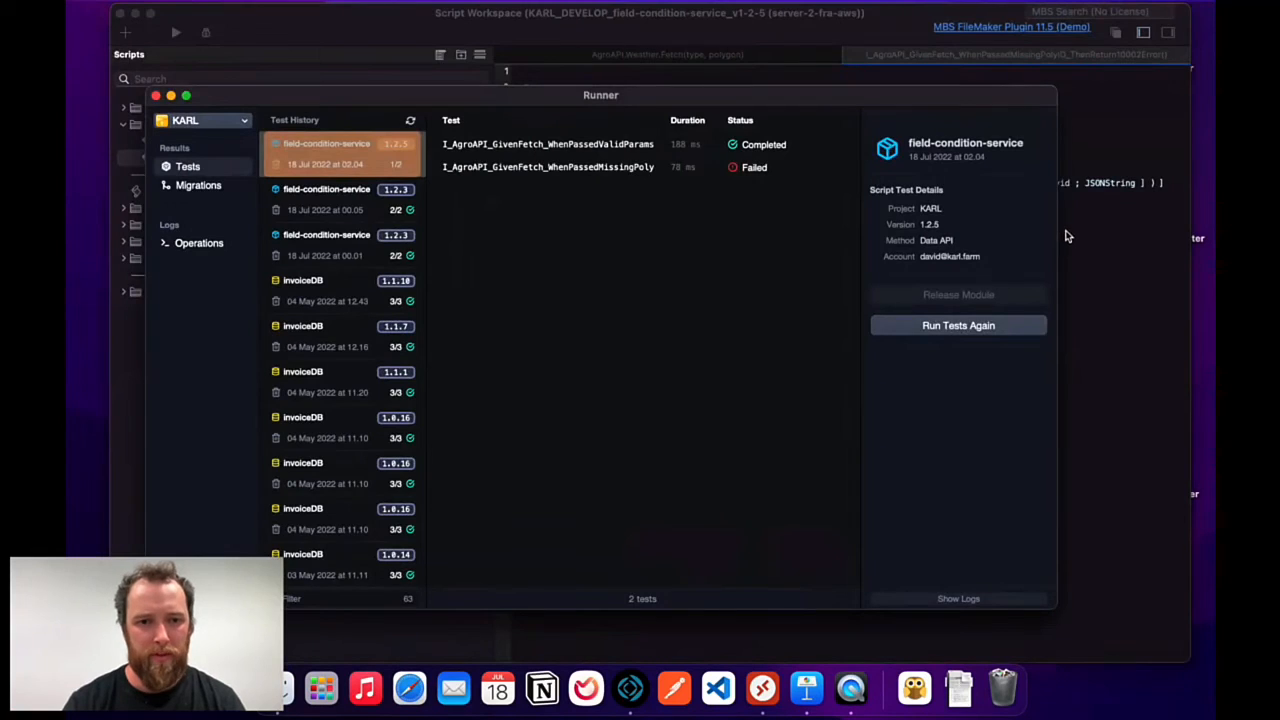
left_click_drag(1083, 231, 1213, 236)
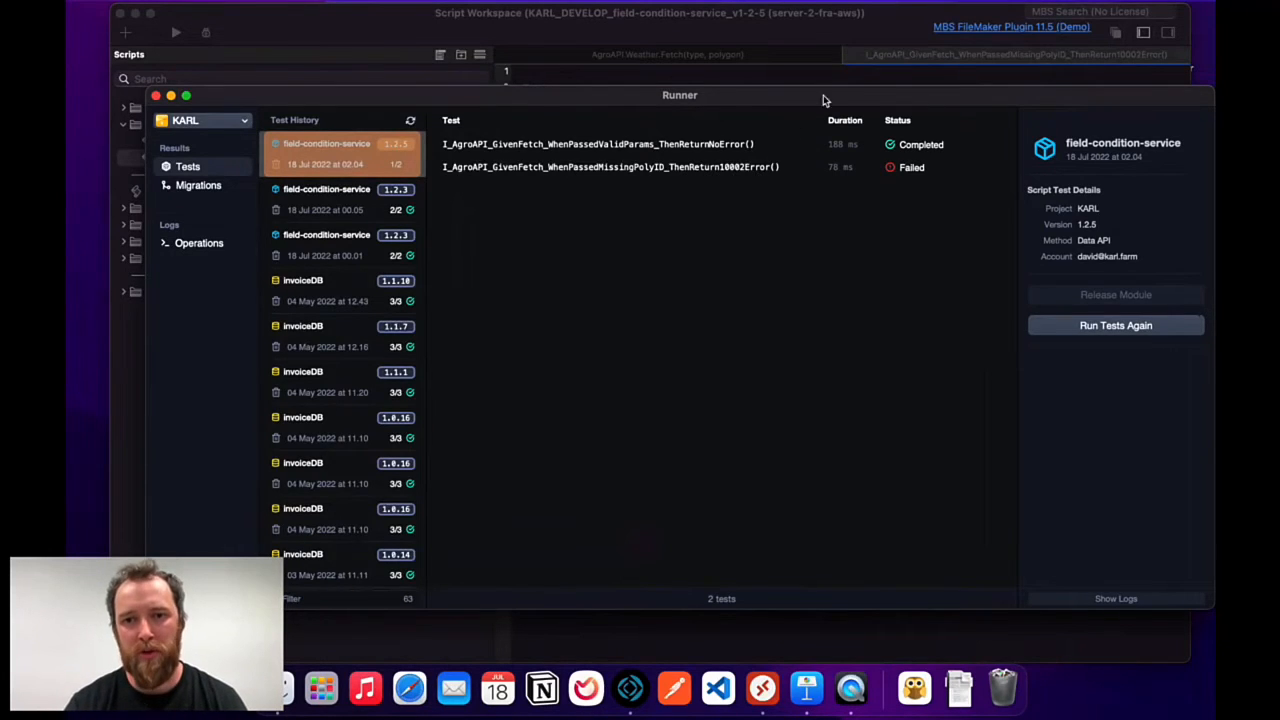
left_click(833, 32)
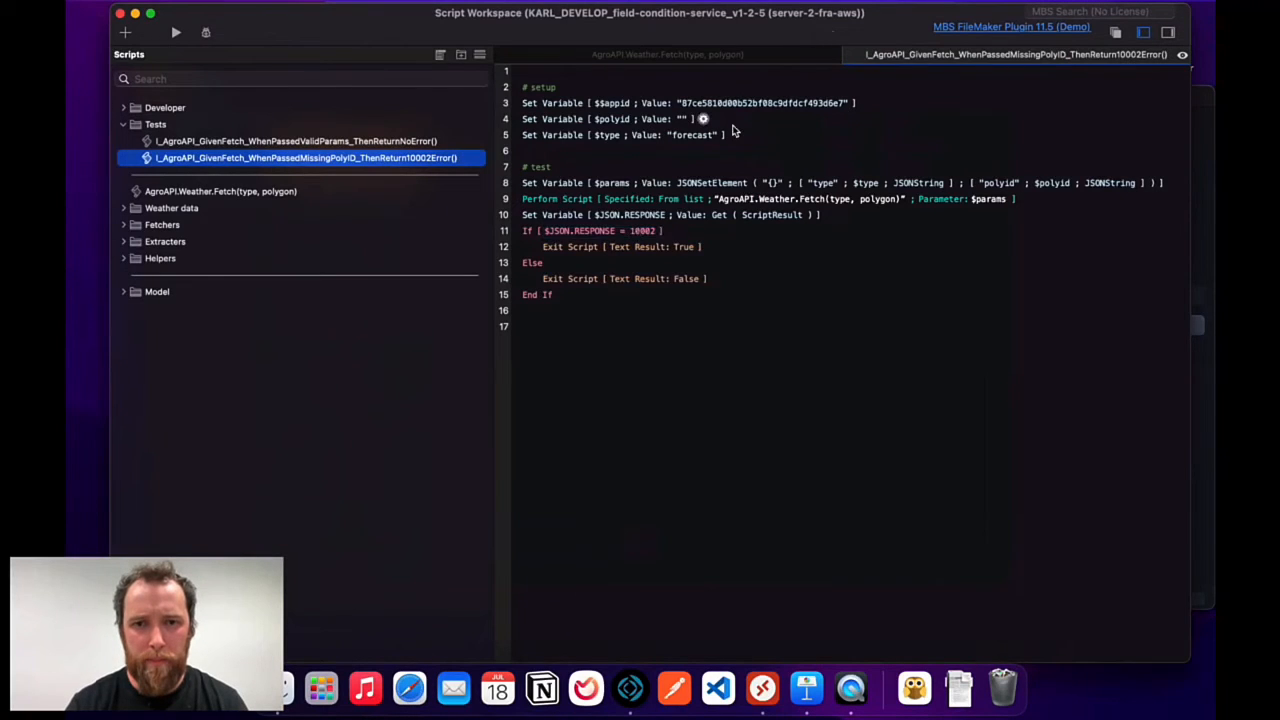
Change the line 7 exit result in AgroAPI.Weather.Fetch from "error" to 10002.
left_click(738, 58)
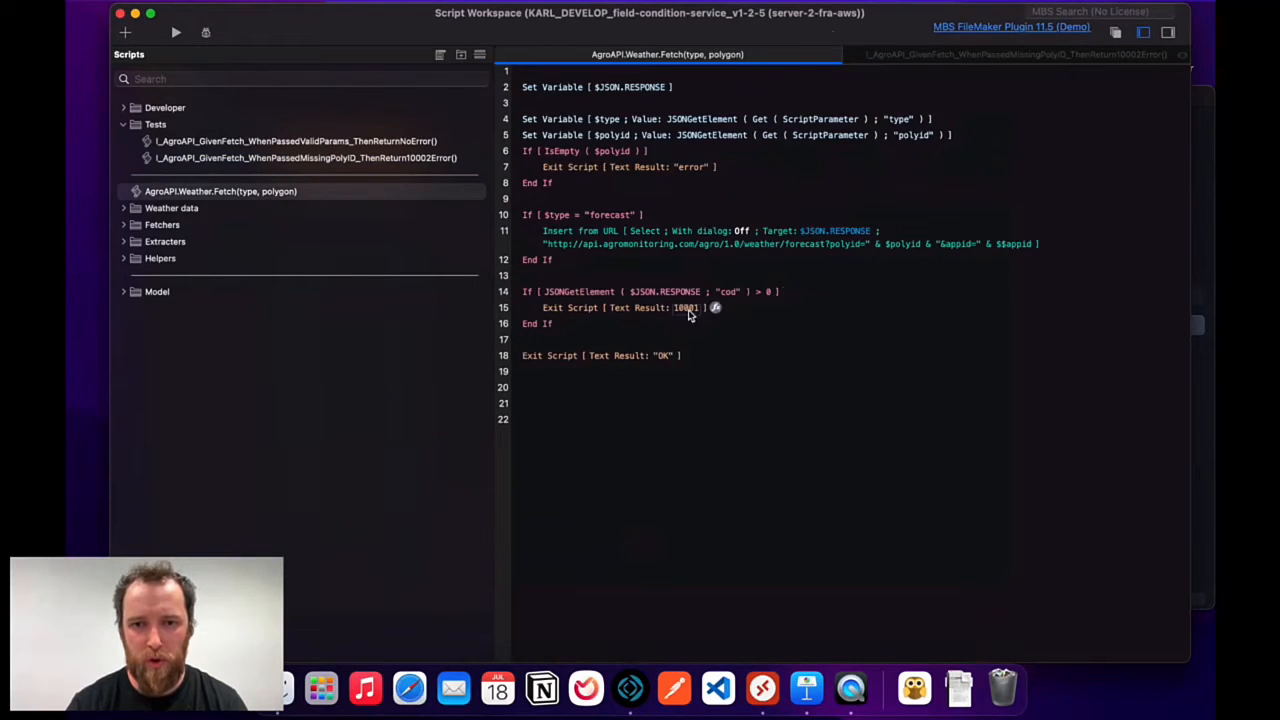
left_click(702, 167)
double_click(702, 167)
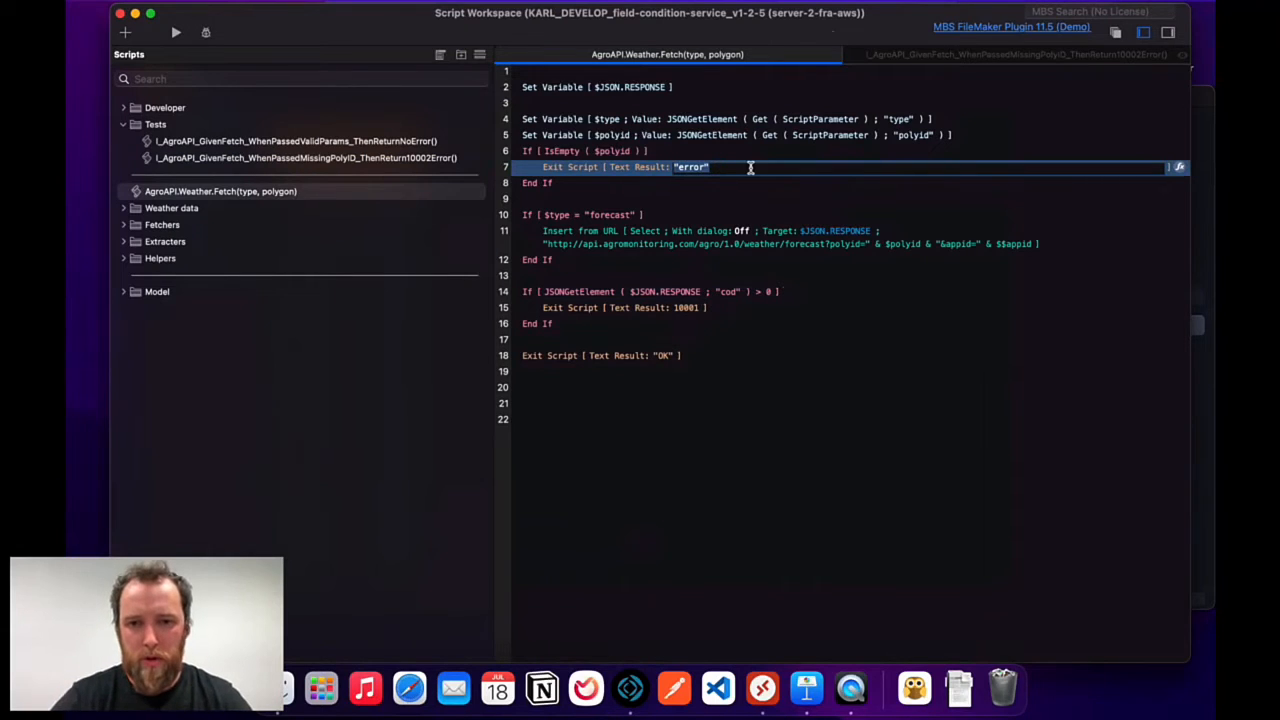
type("10002")
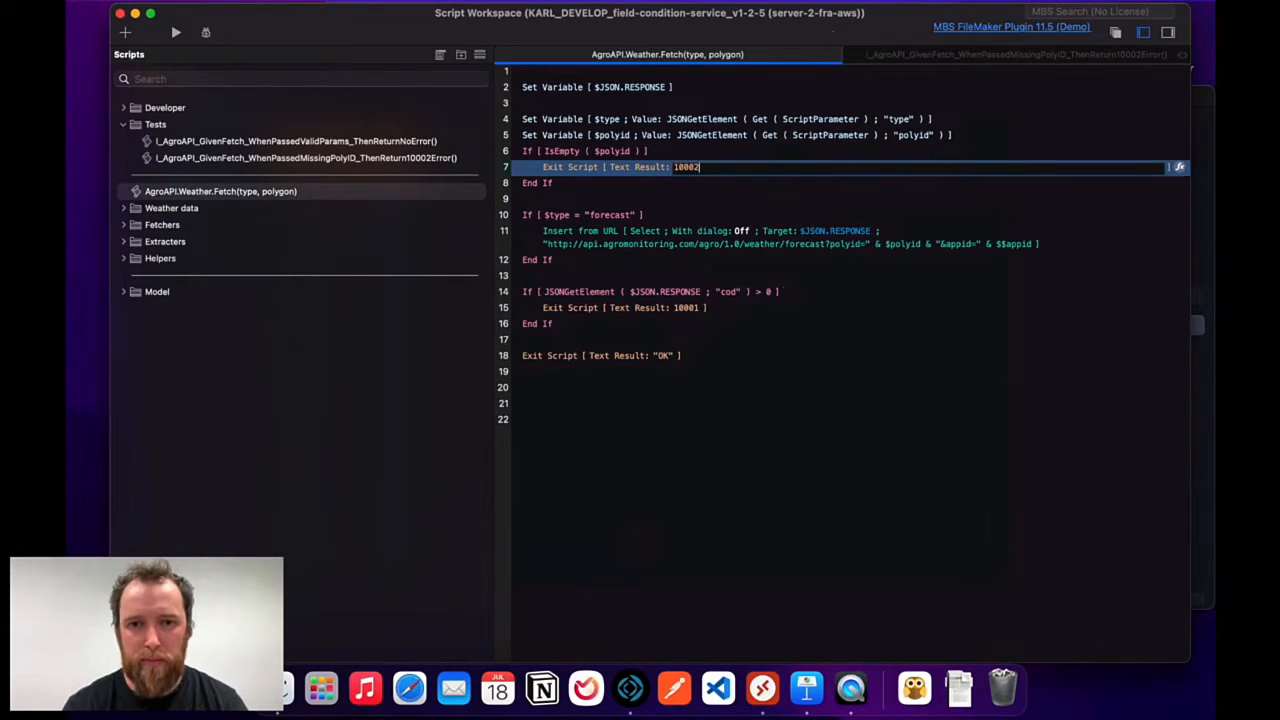
key("Return")
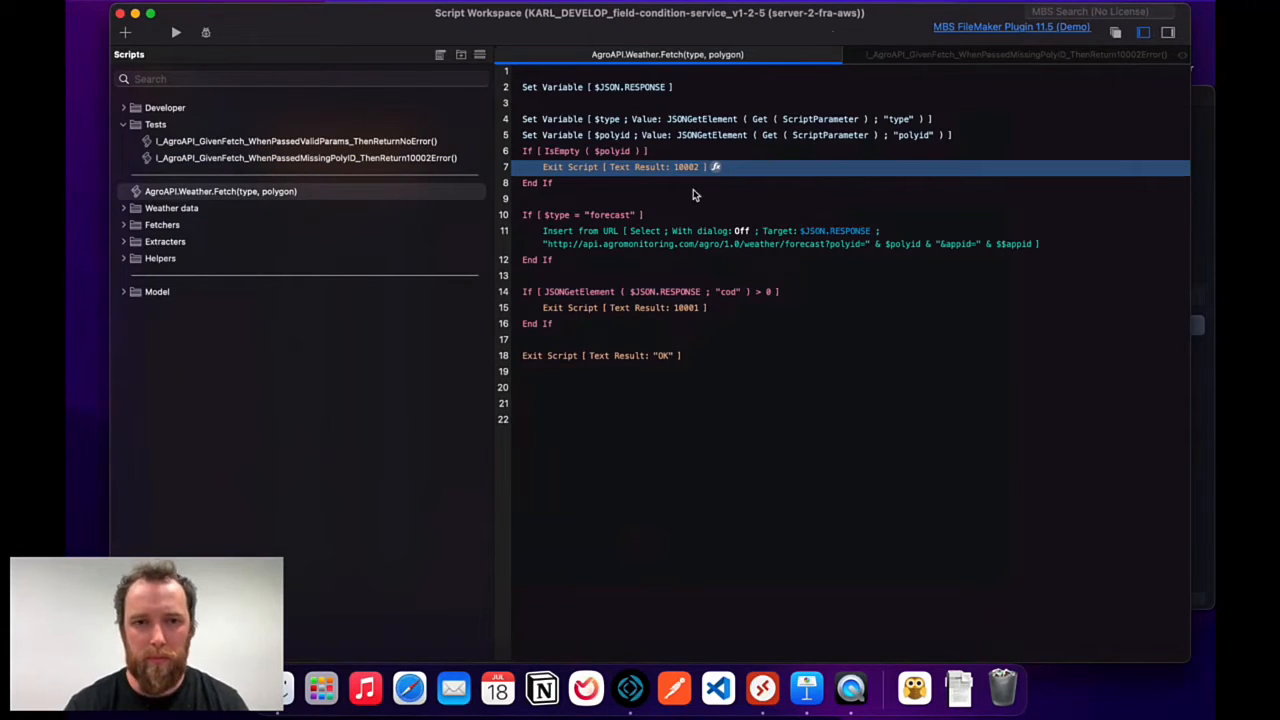
key("ctrl+Up")
Rerun the 1.2.5 tests, compare the passing 02.07 run with the failed 02.04 run, and close Runner.
left_click(507, 316)
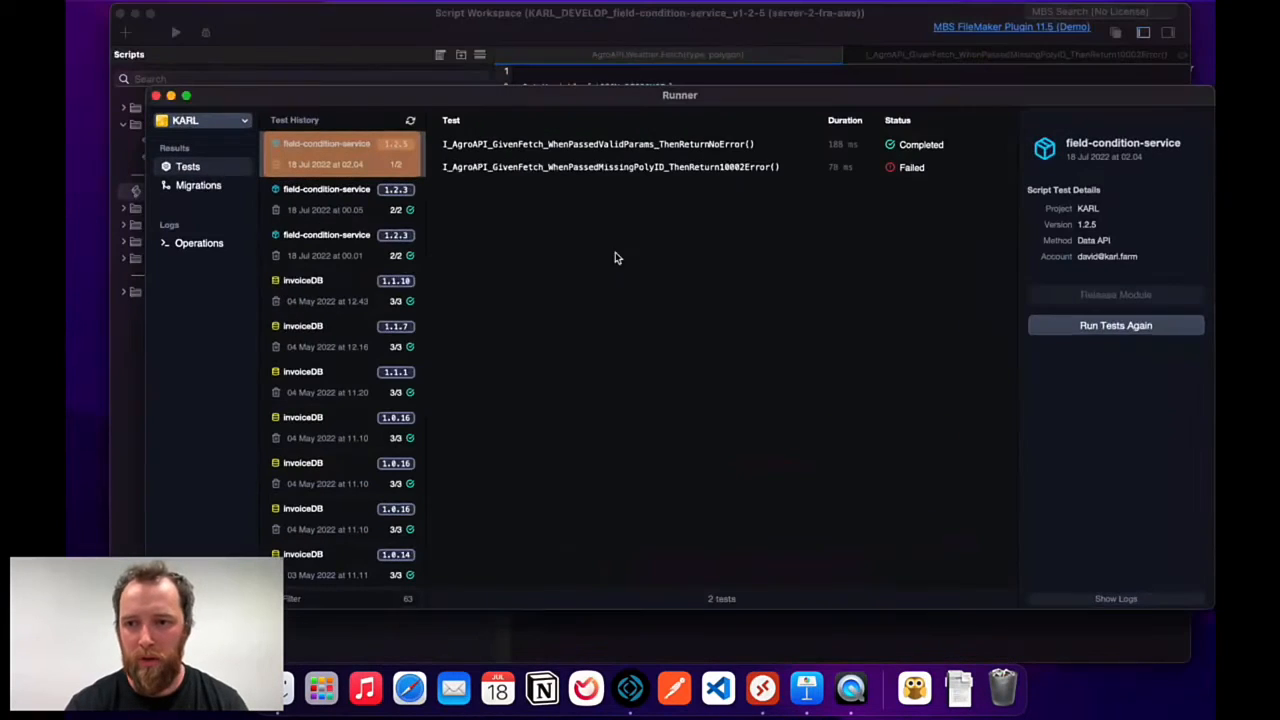
left_click(1148, 328)
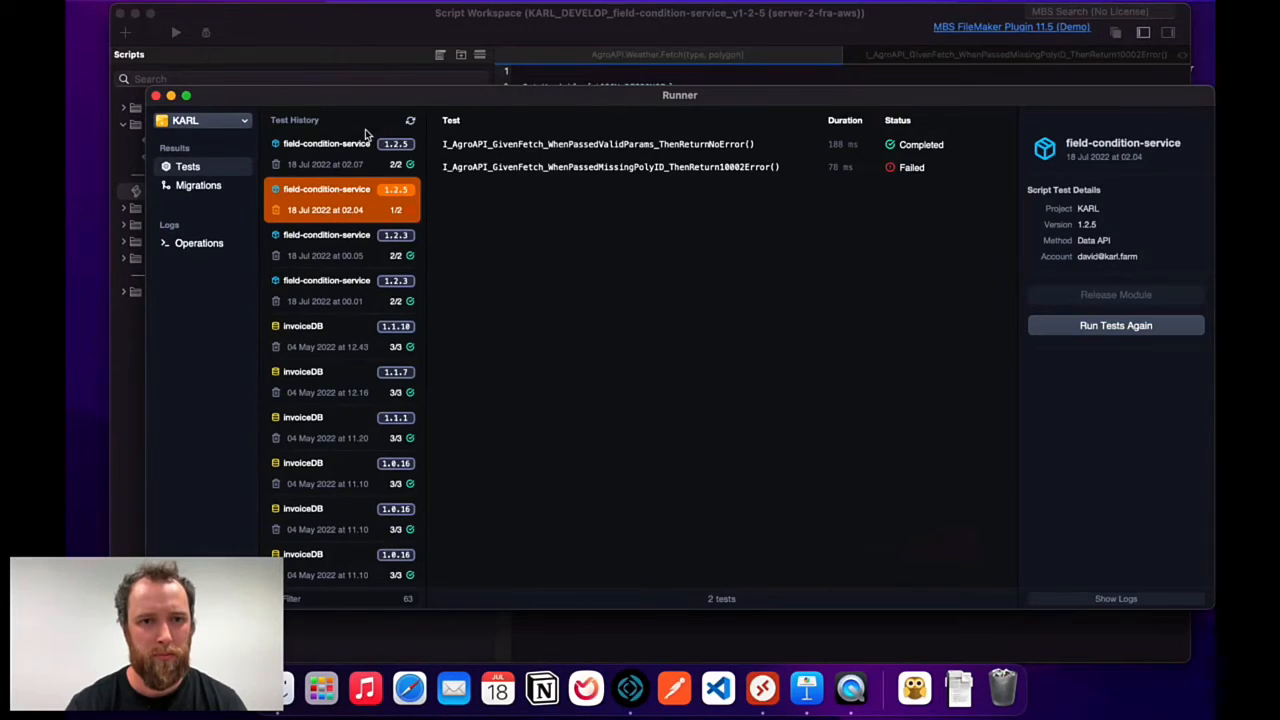
left_click(361, 148)
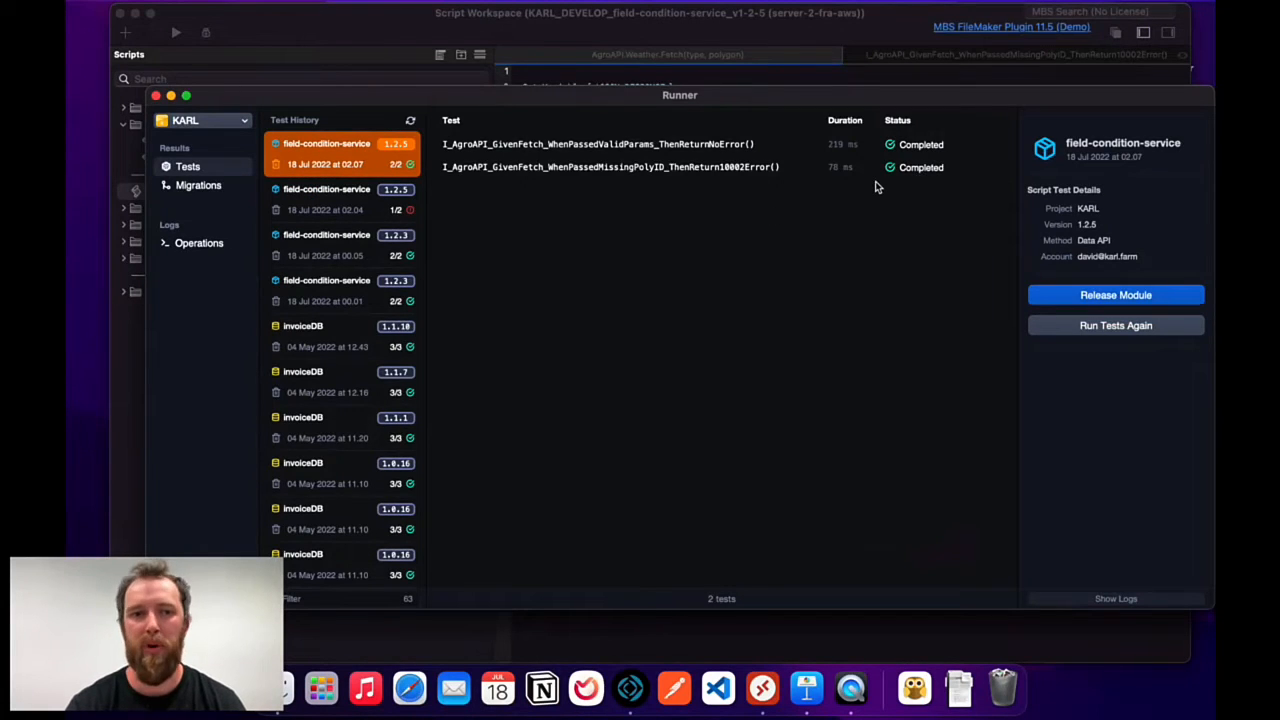
left_click(373, 208)
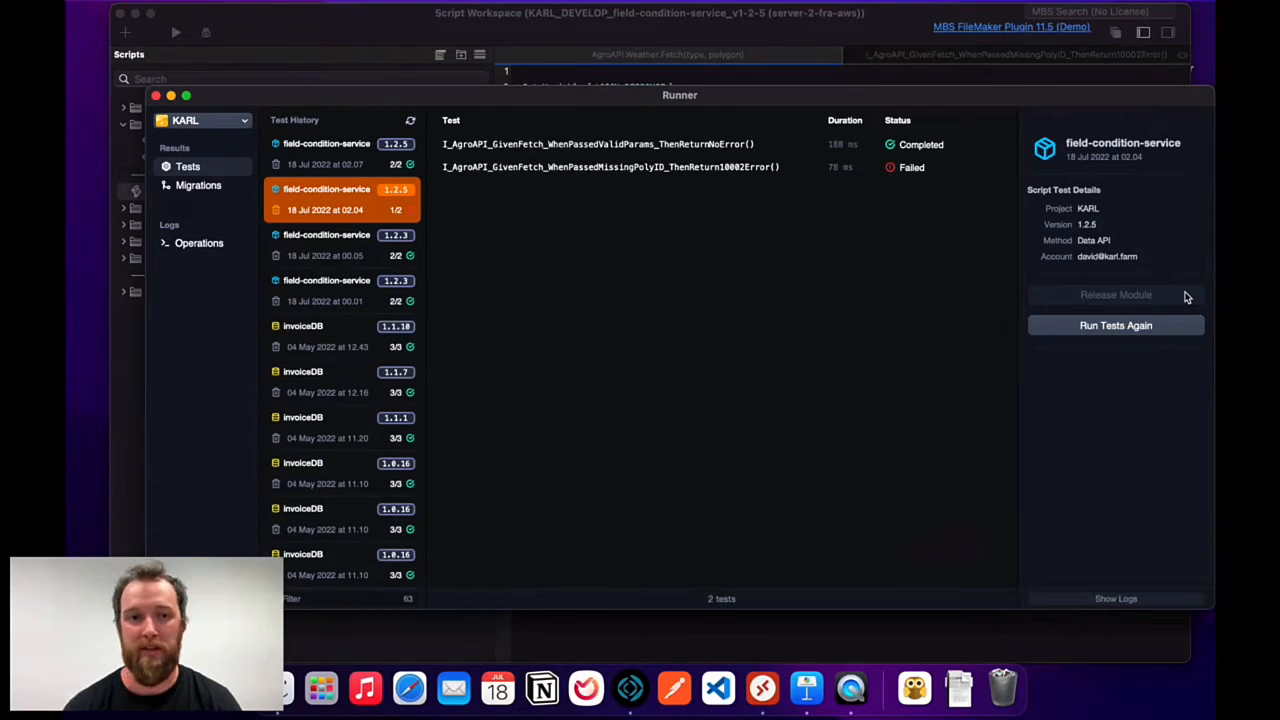
left_click(349, 158)
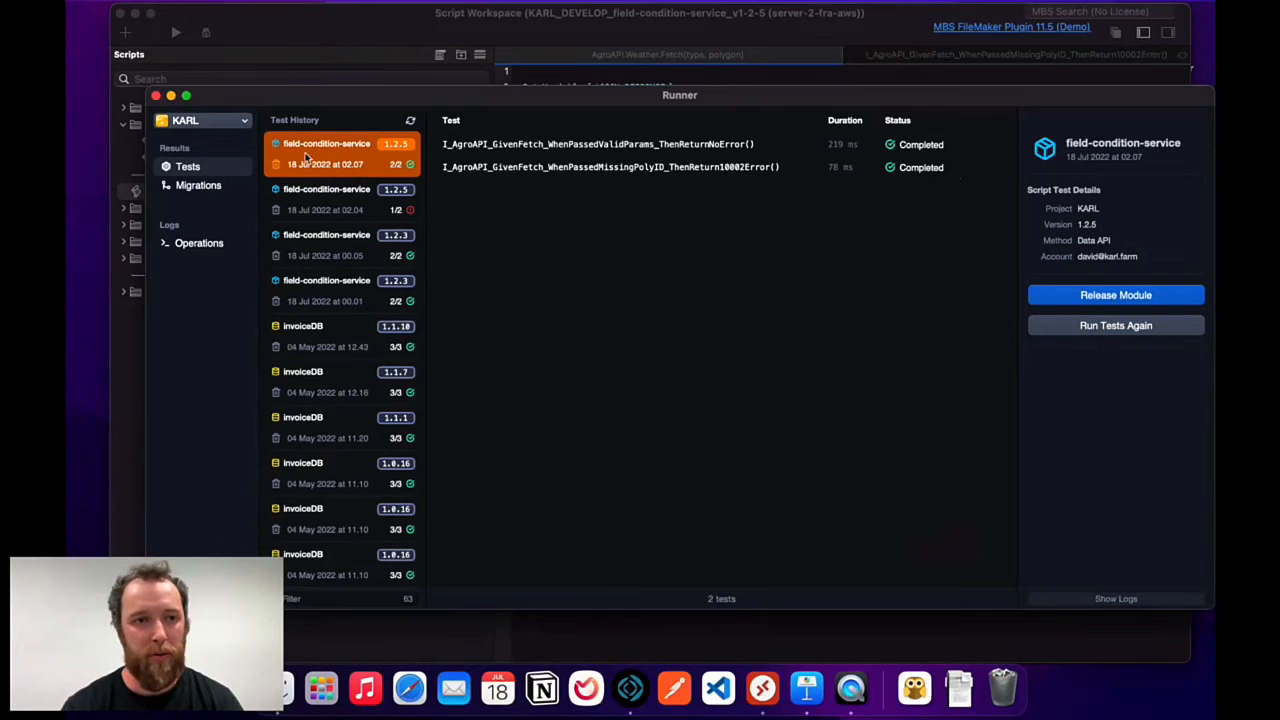
left_click(156, 95)
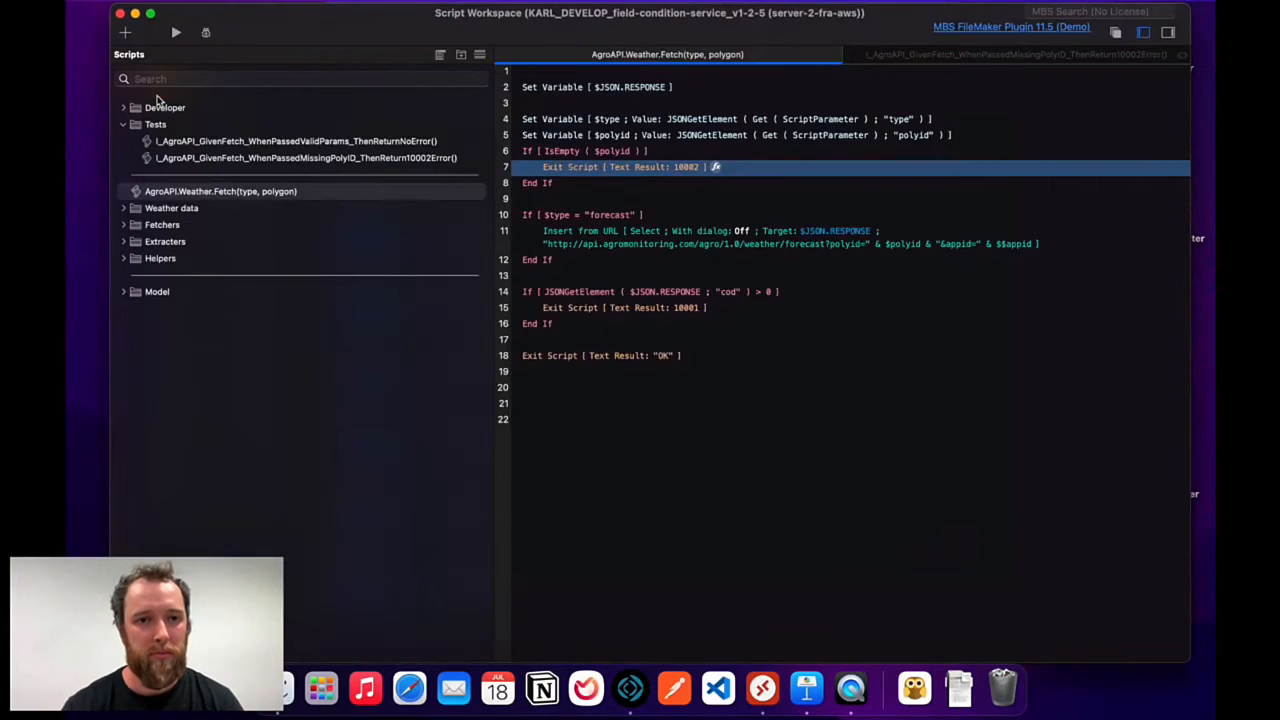
Log Bug Fix 'fixed 10002 error handling' in the 1.2.5 change log, then choose Release.
left_click(121, 14)
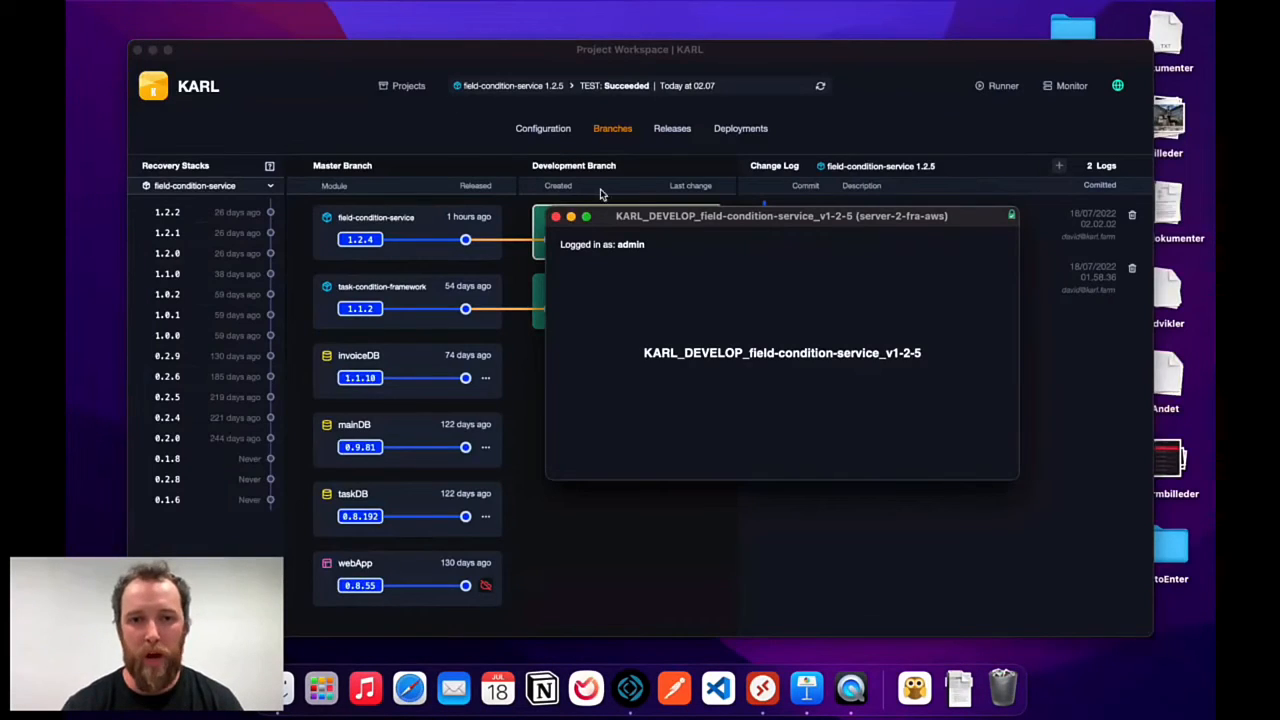
left_click(556, 217)
left_click(1058, 166)
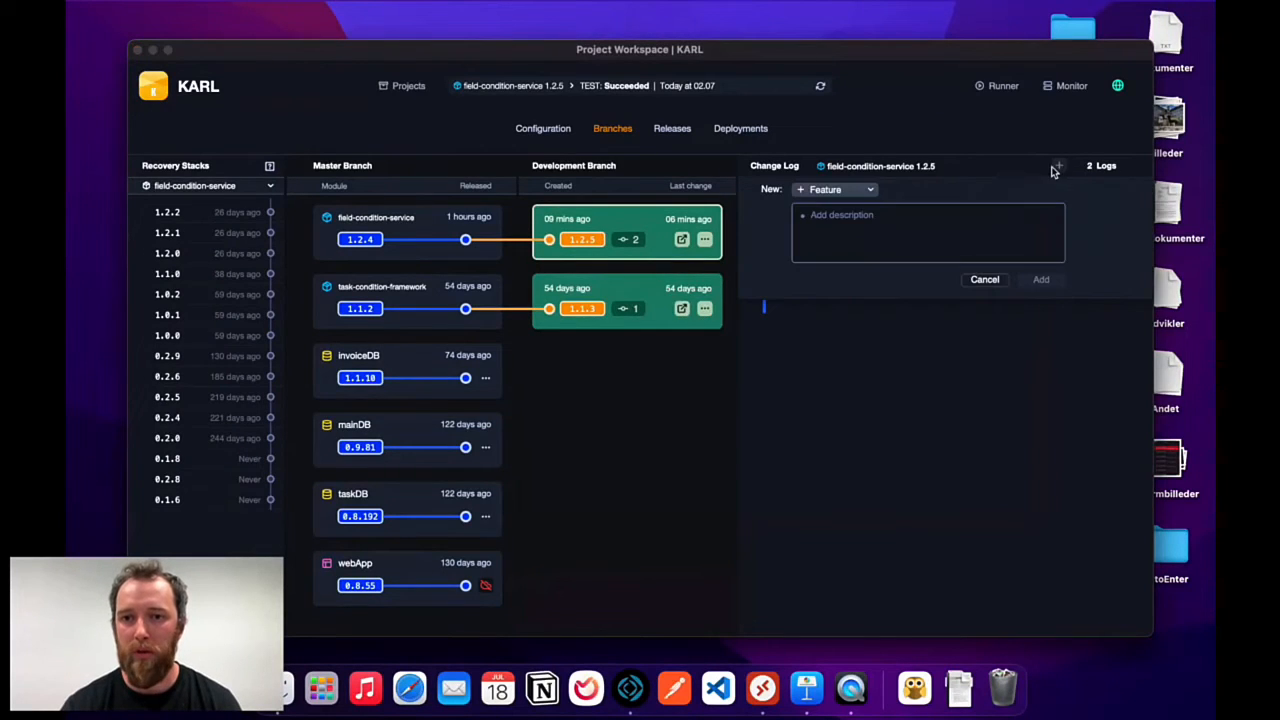
left_click(846, 190)
left_click(836, 207)
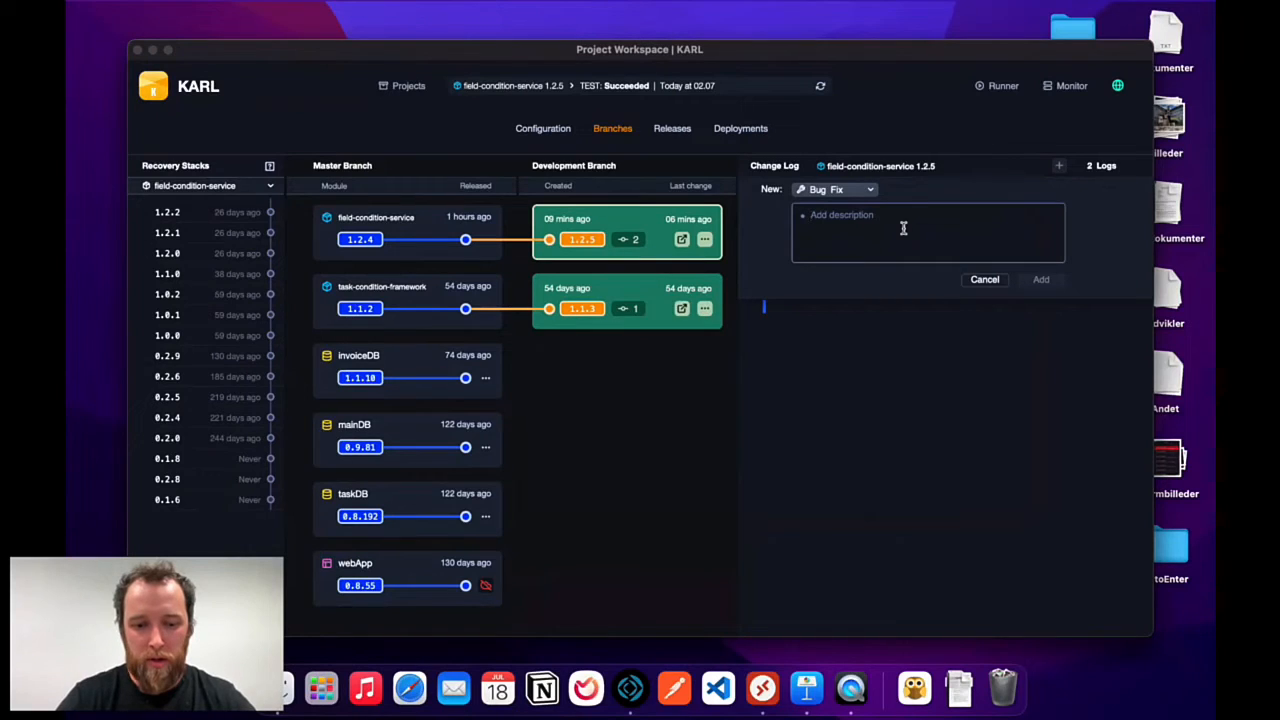
type("fixed error handling")
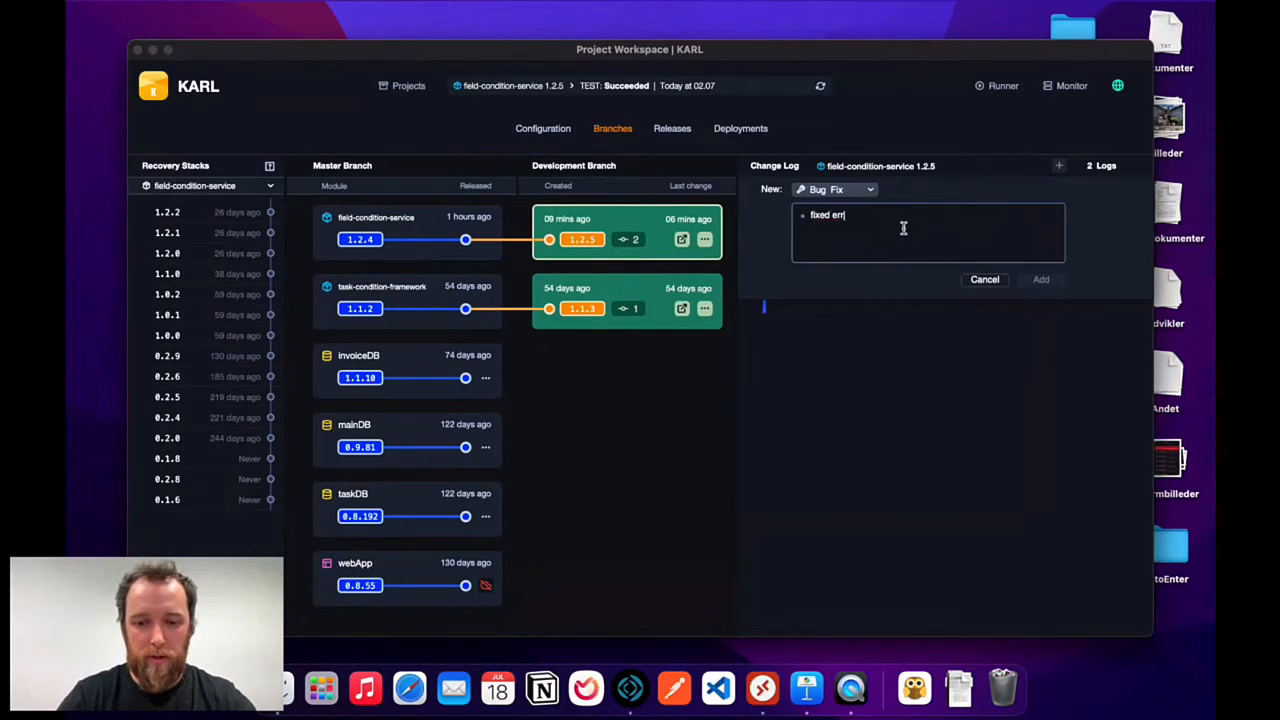
key("BackSpace")
key("BackSpace")
key("BackSpace")
key("BackSpace")
key("BackSpace")
key("BackSpace")
key("BackSpace")
key("BackSpace")
key("BackSpace")
key("BackSpace")
key("BackSpace")
key("BackSpace")
key("BackSpace")
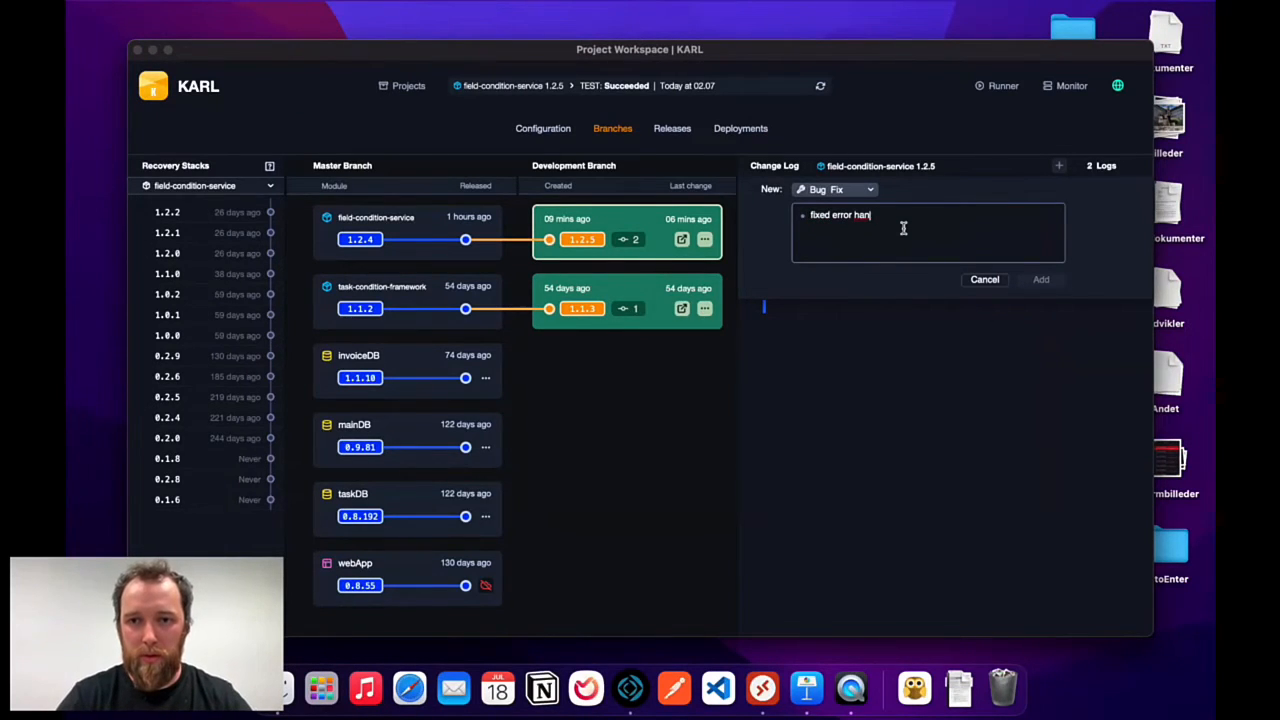
type("10")
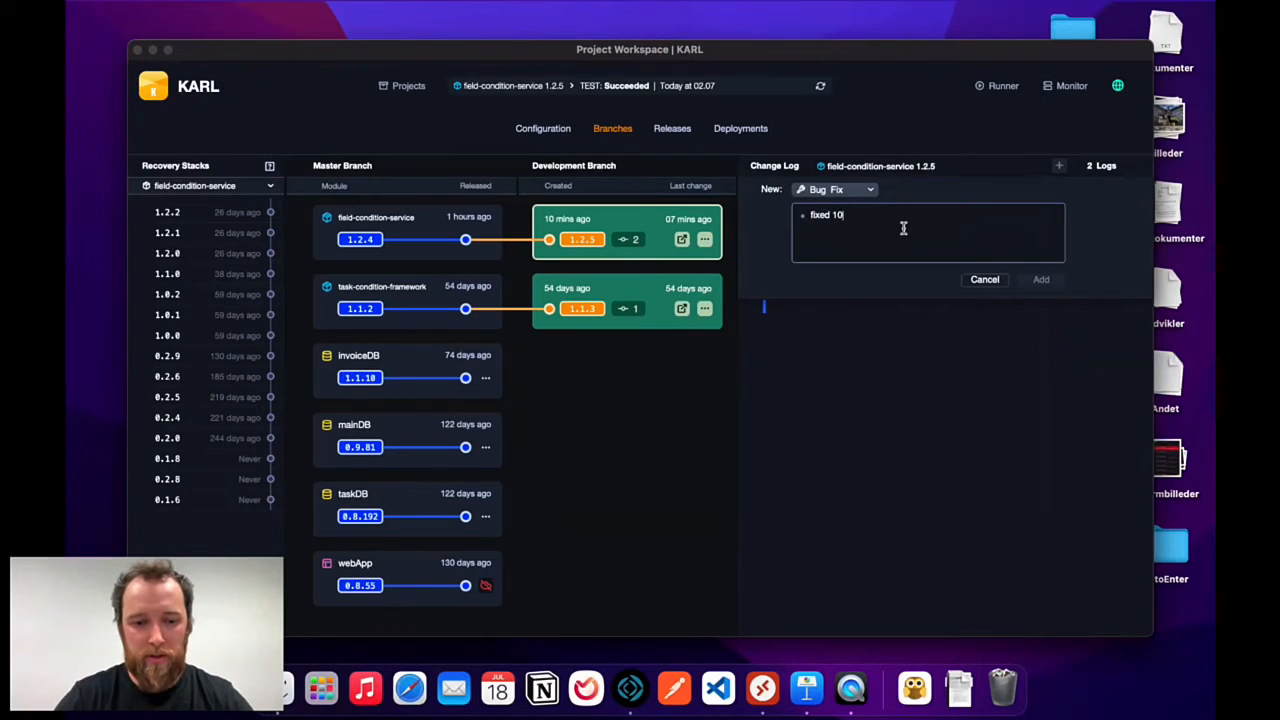
type("002 error h")
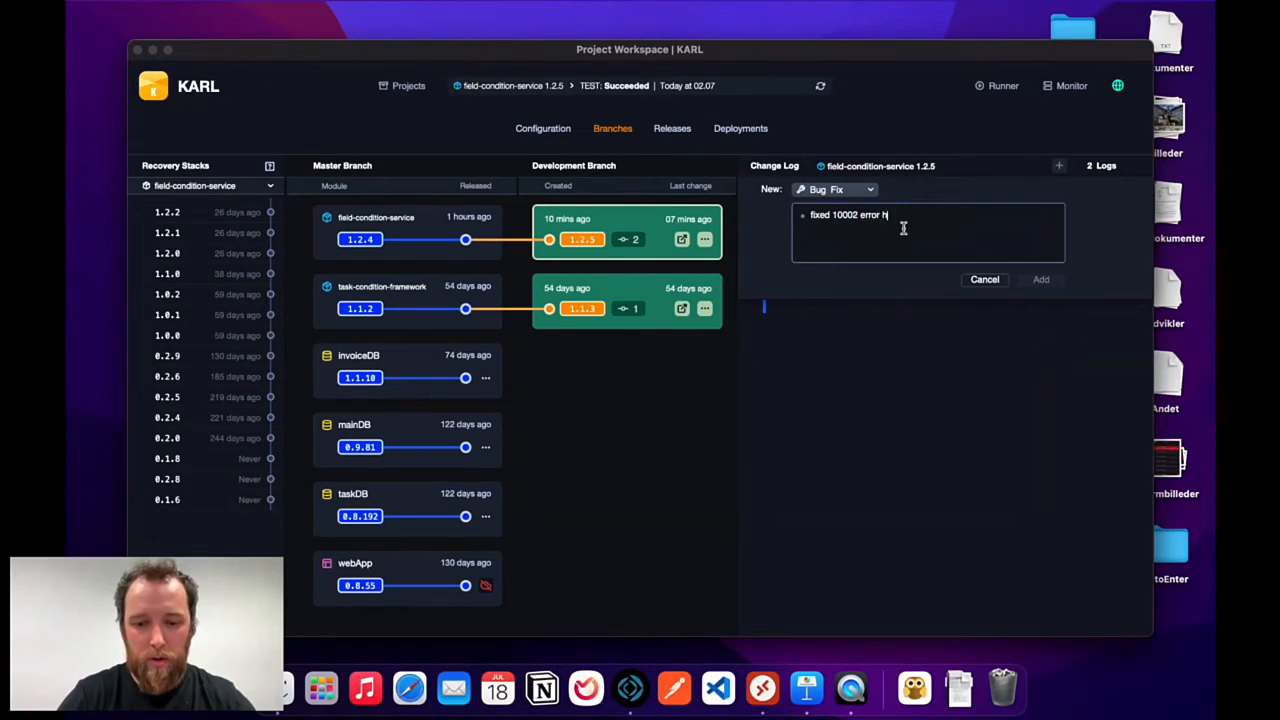
type("andling")
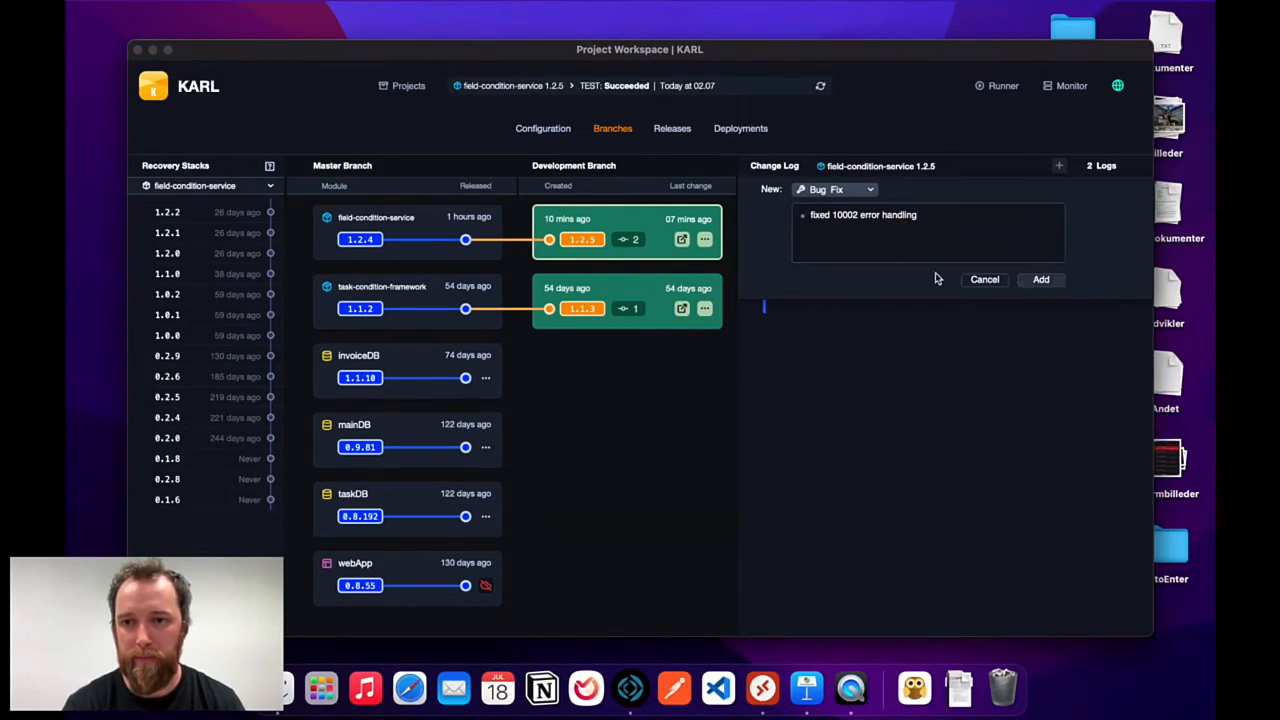
left_click(1041, 280)
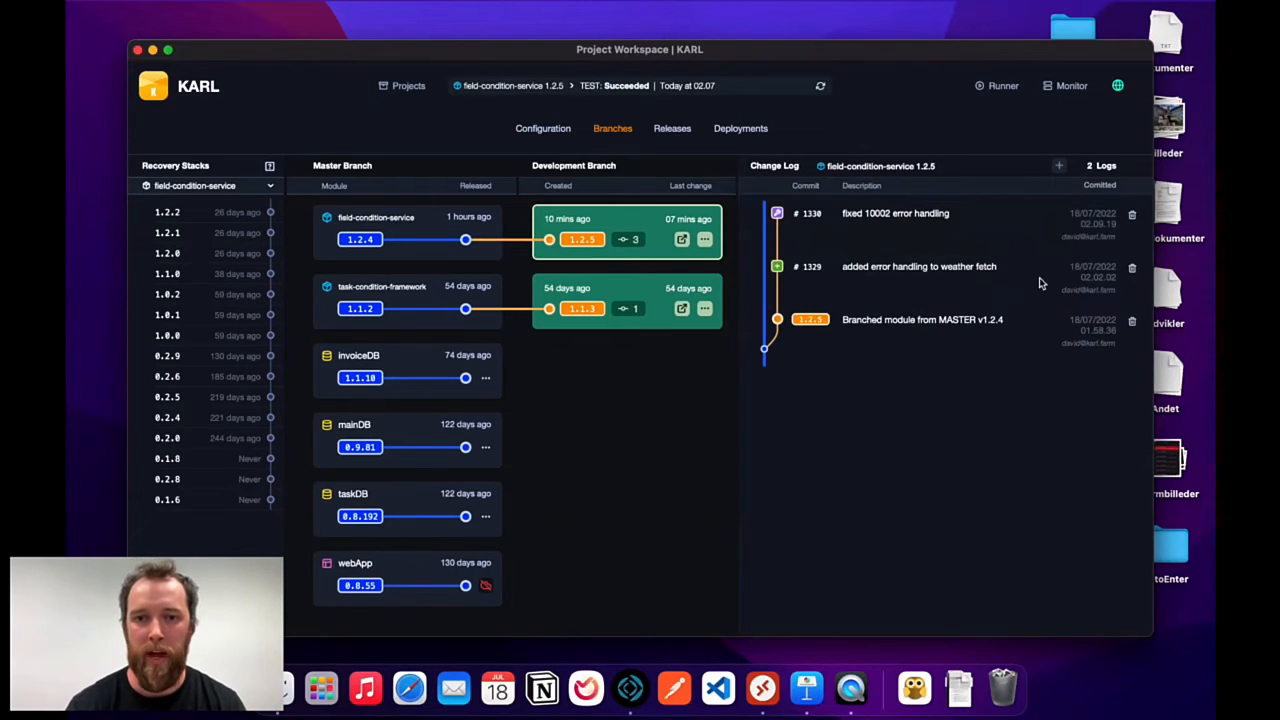
left_click(705, 239)
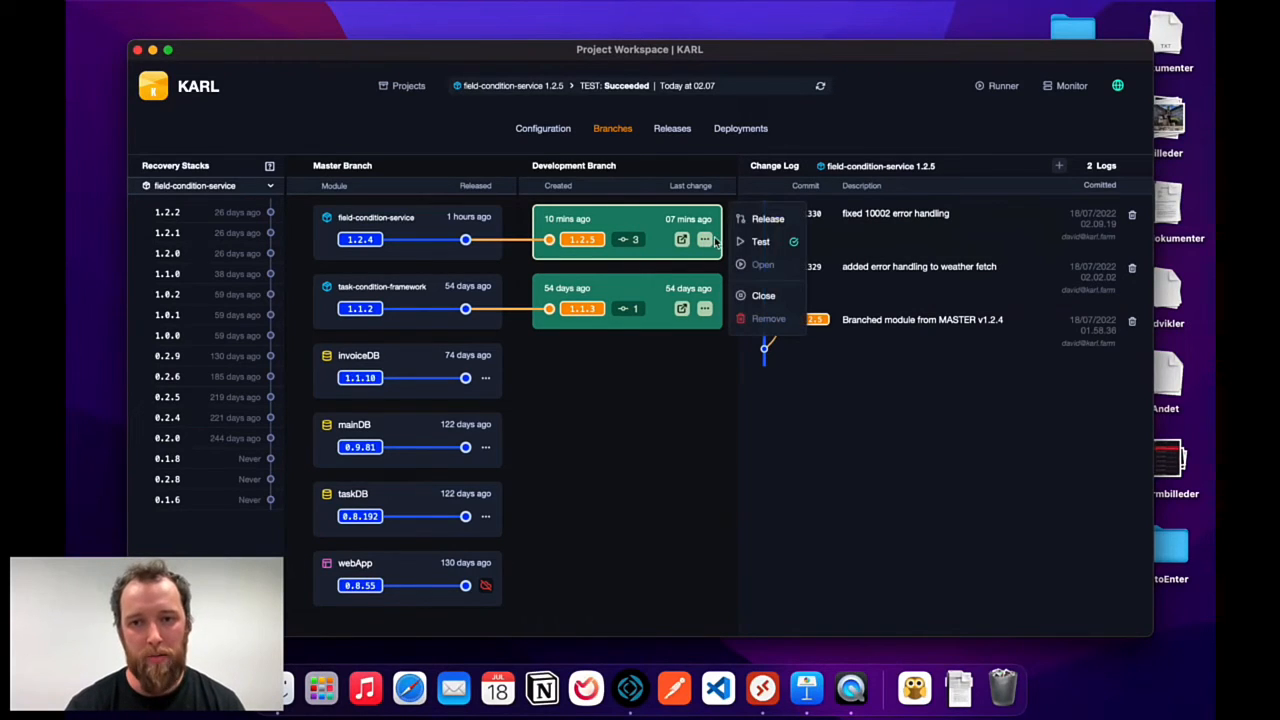
left_click(768, 219)
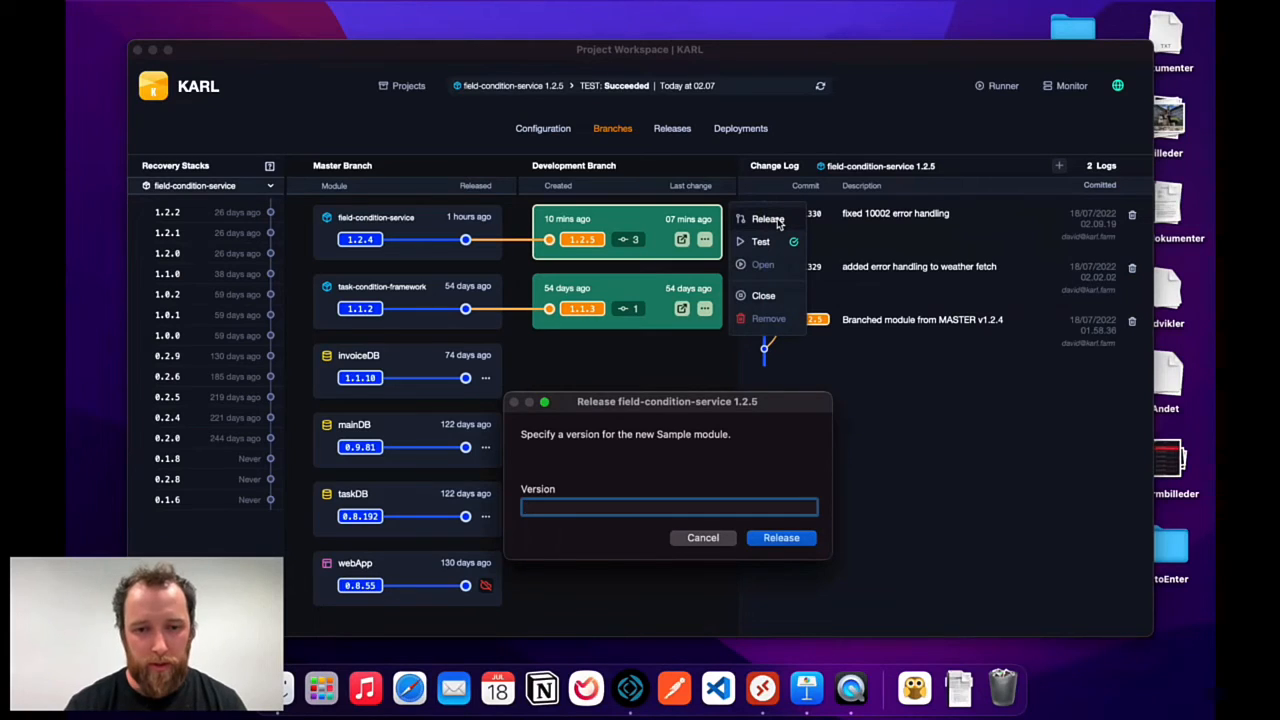
Enter version 1.2.6 in the Release dialog and confirm it.
type("1")
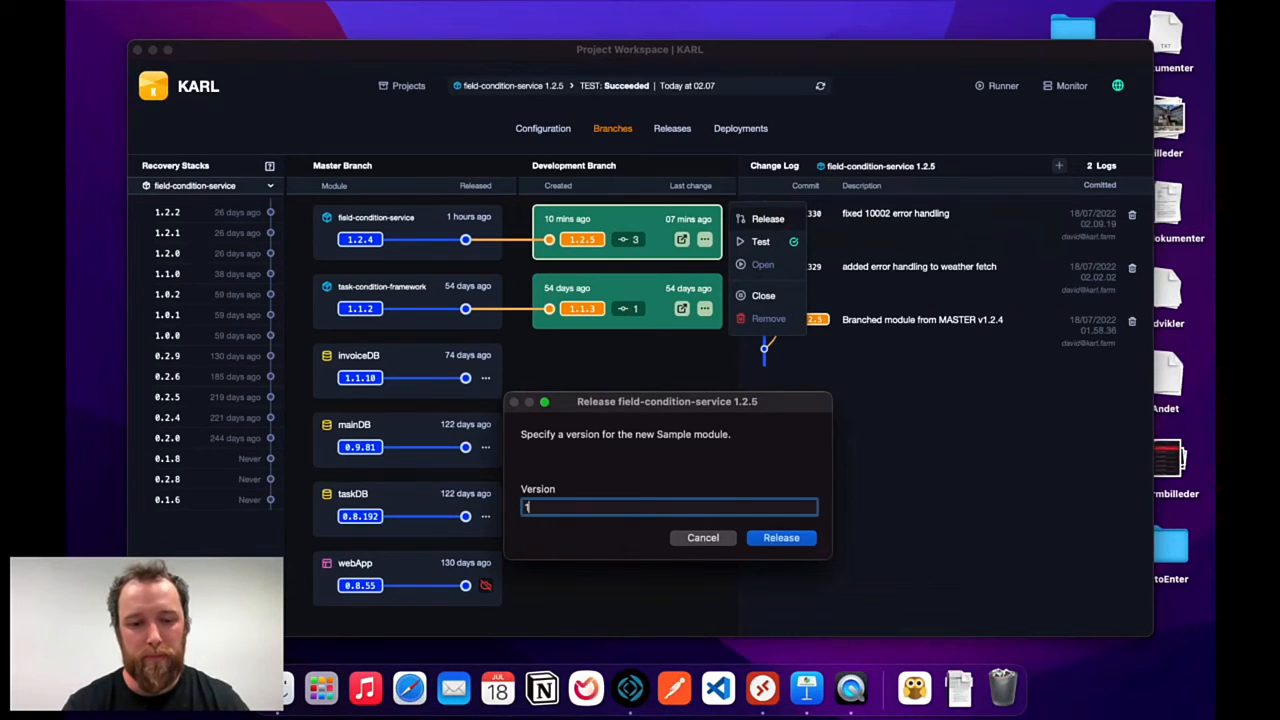
type(".2.6")
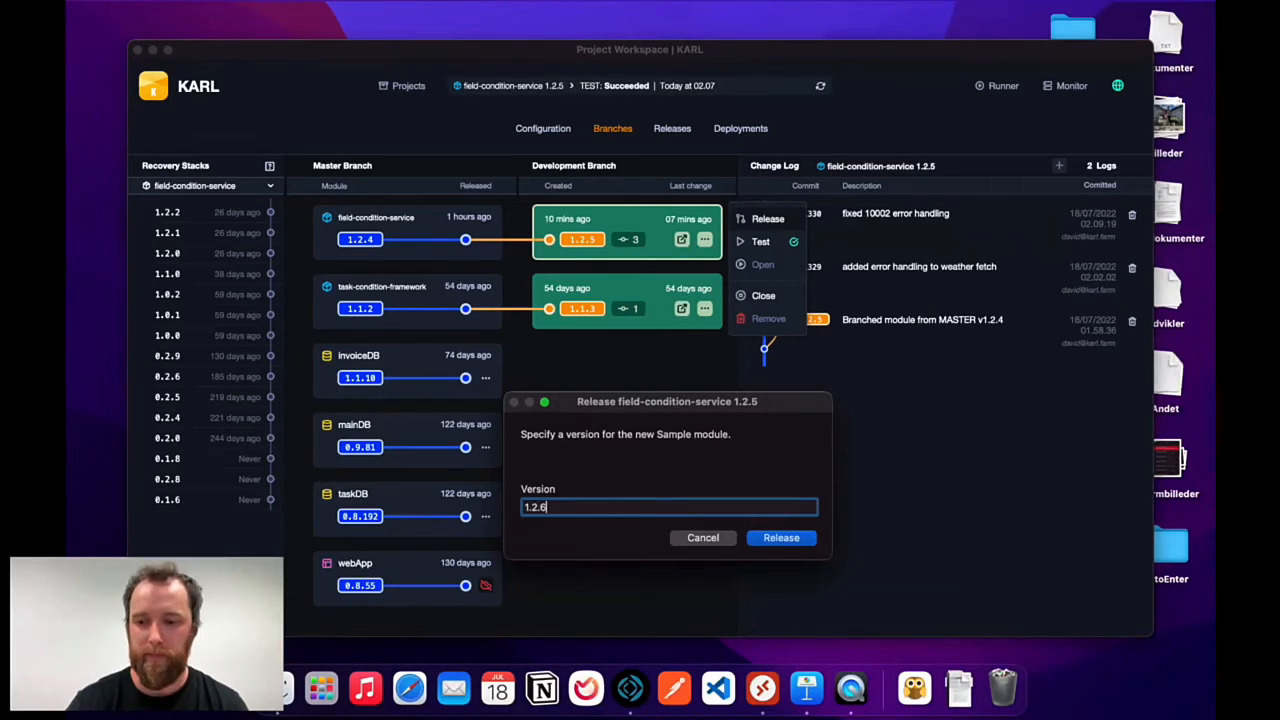
key("Return")
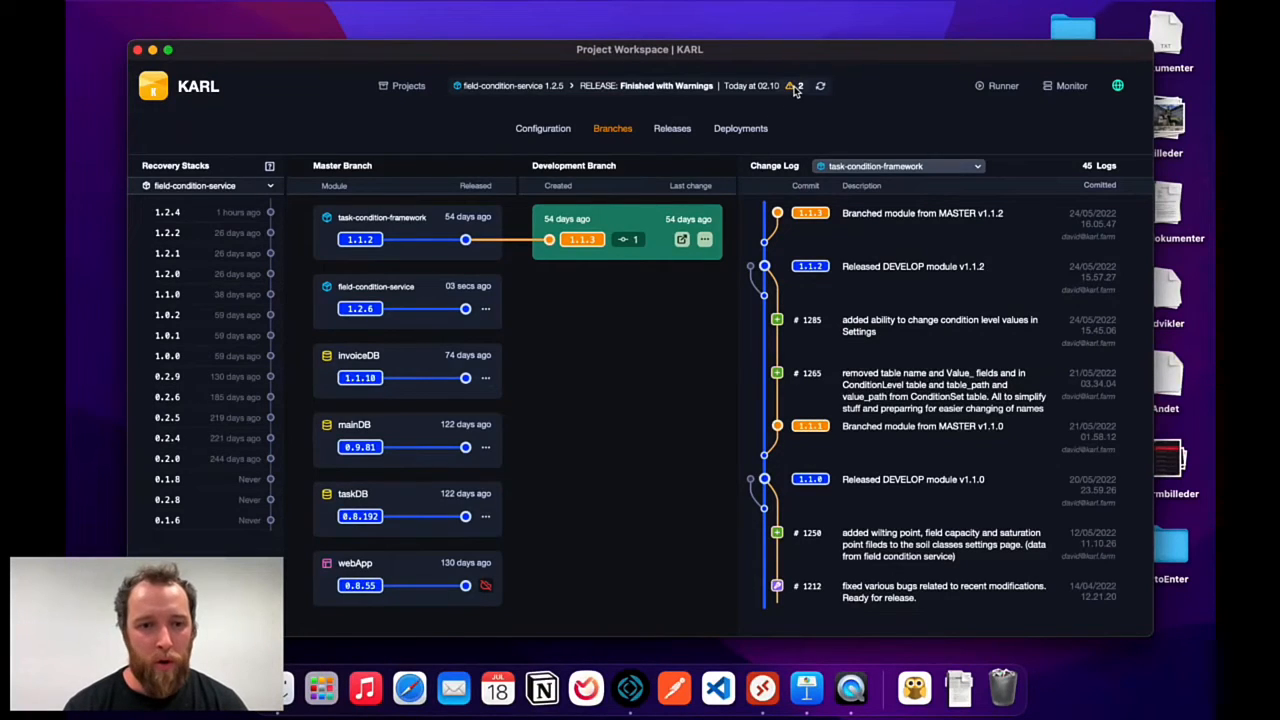
left_click(796, 89)
scroll(520, 340, "down", 3)
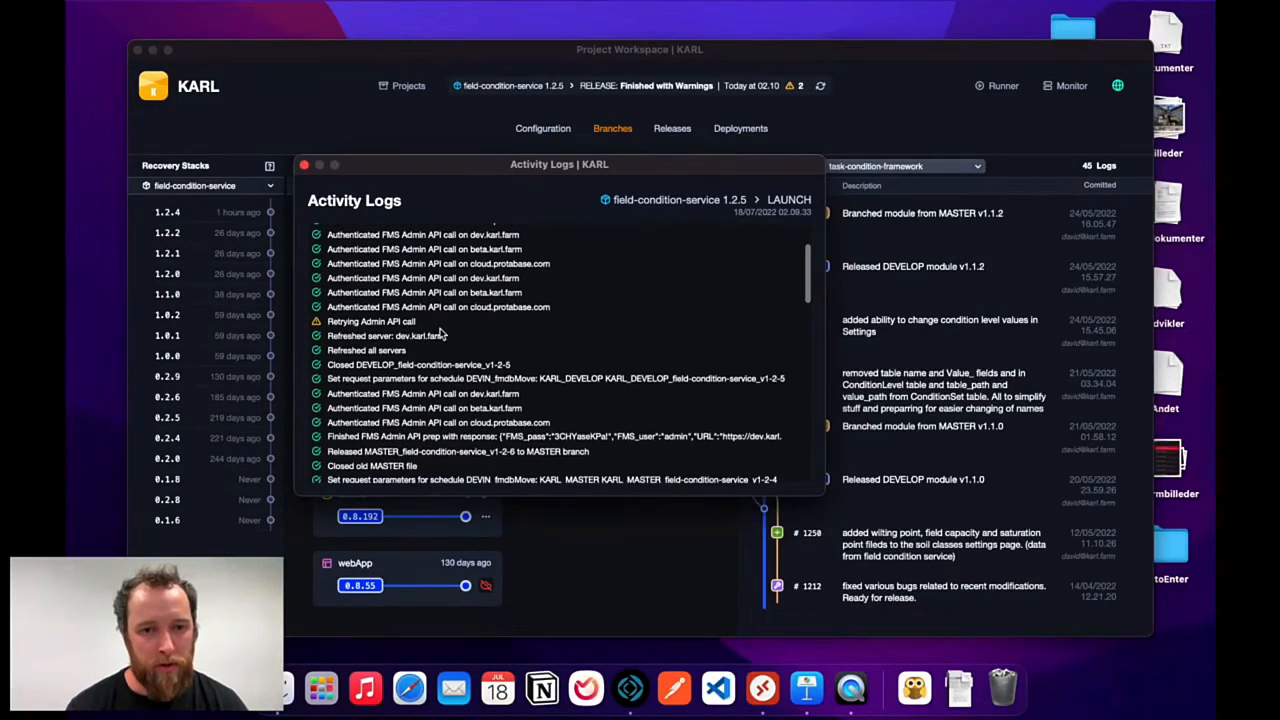
scroll(440, 335, "up", 2)
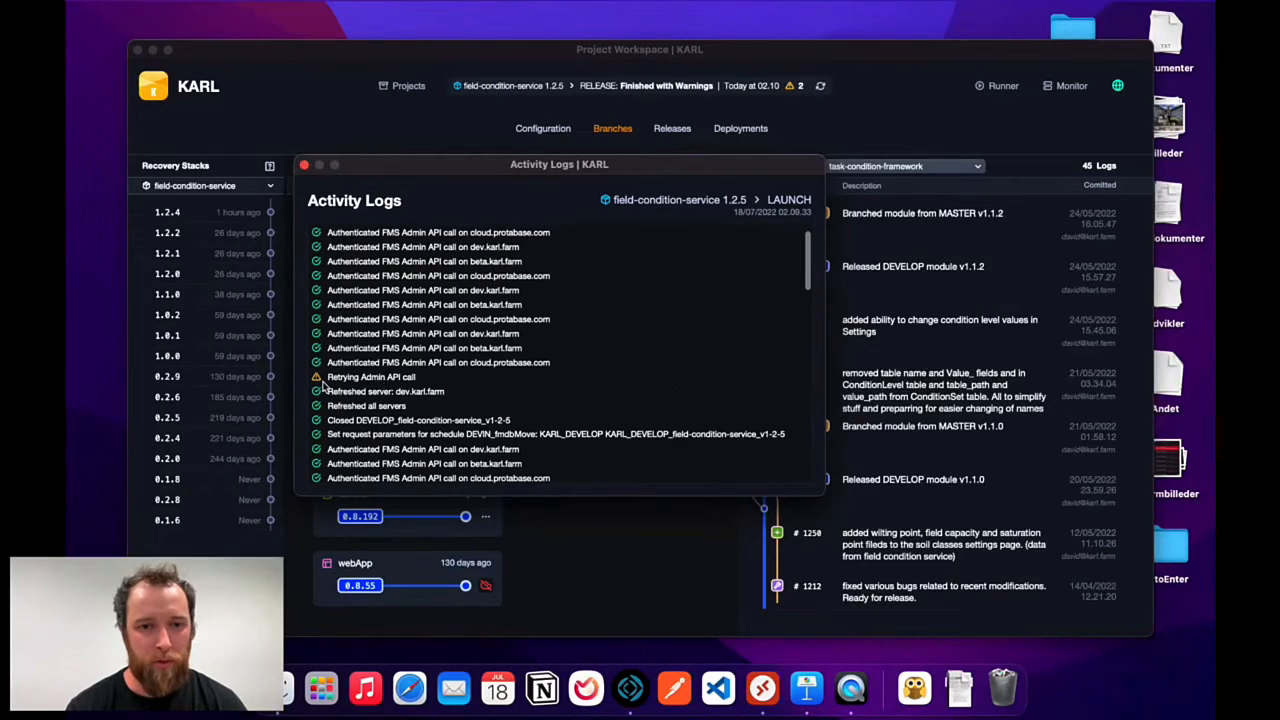
scroll(467, 385, "down", 10)
scroll(470, 382, "up", 10)
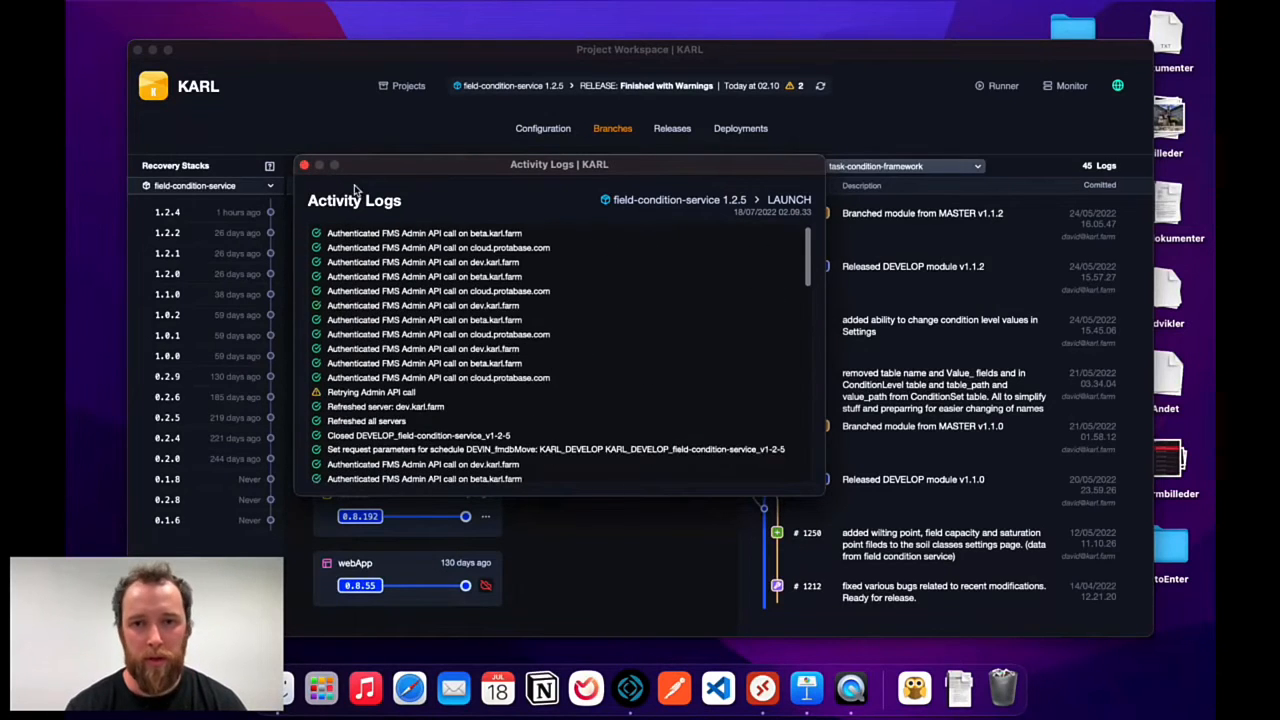
left_click(304, 165)
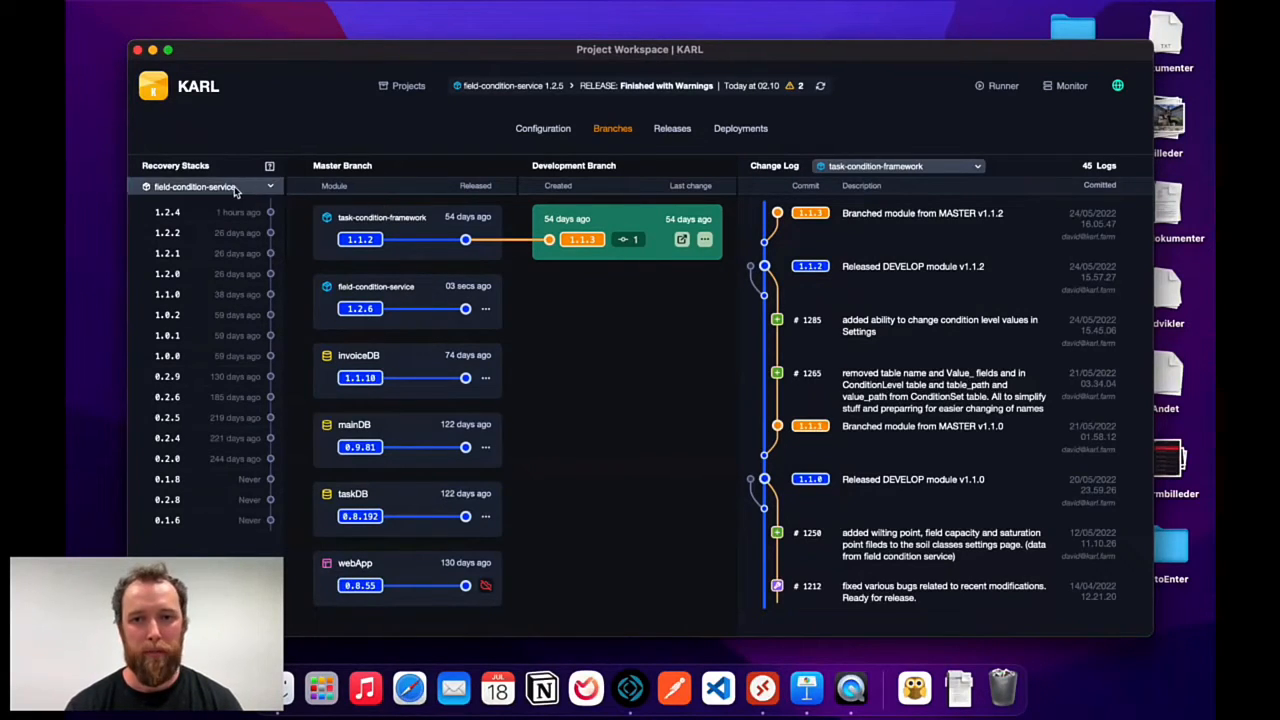
Look through Releases, Deployments and Configuration, ending on Deployments with both 1.2.4 services flagged.
left_click(674, 130)
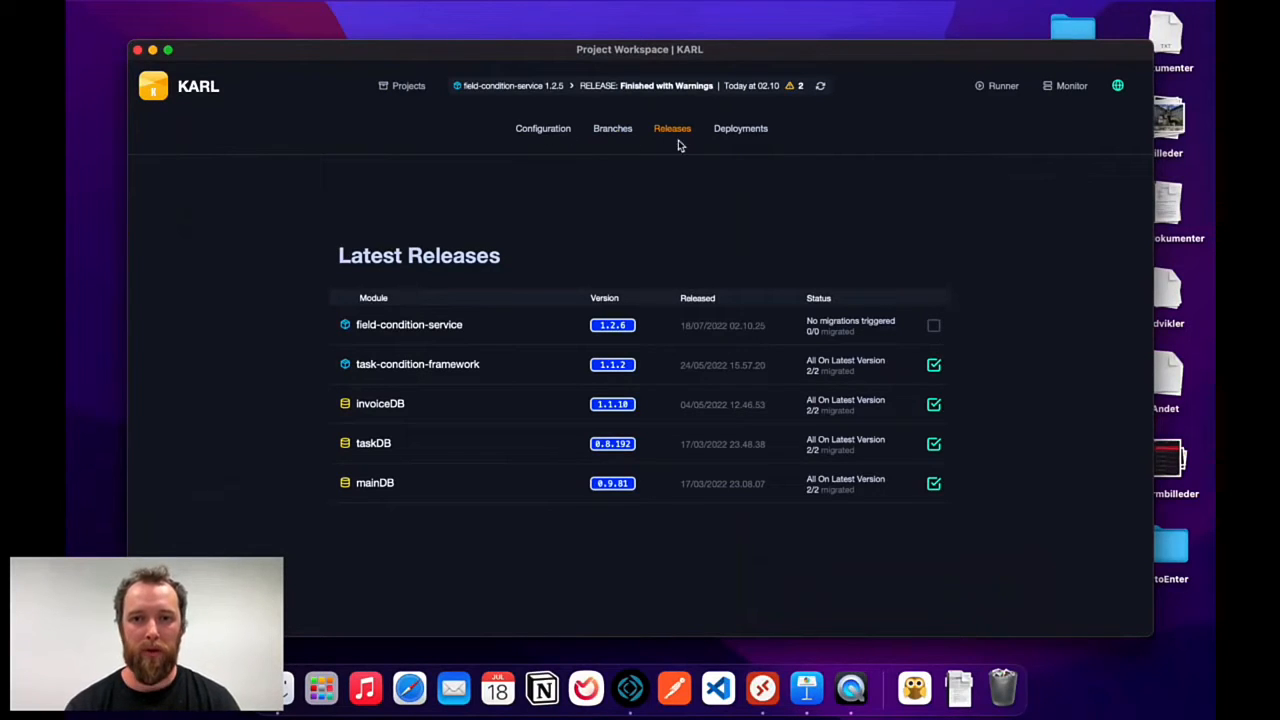
left_click(742, 127)
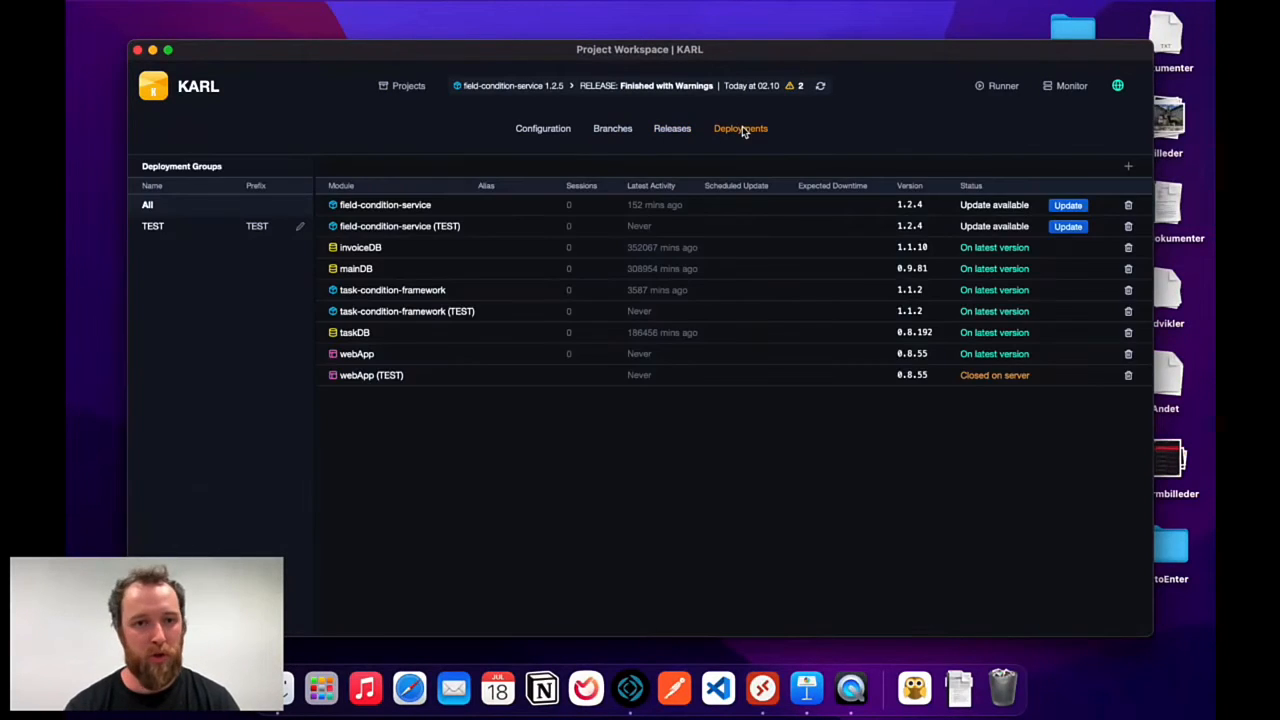
left_click(559, 133)
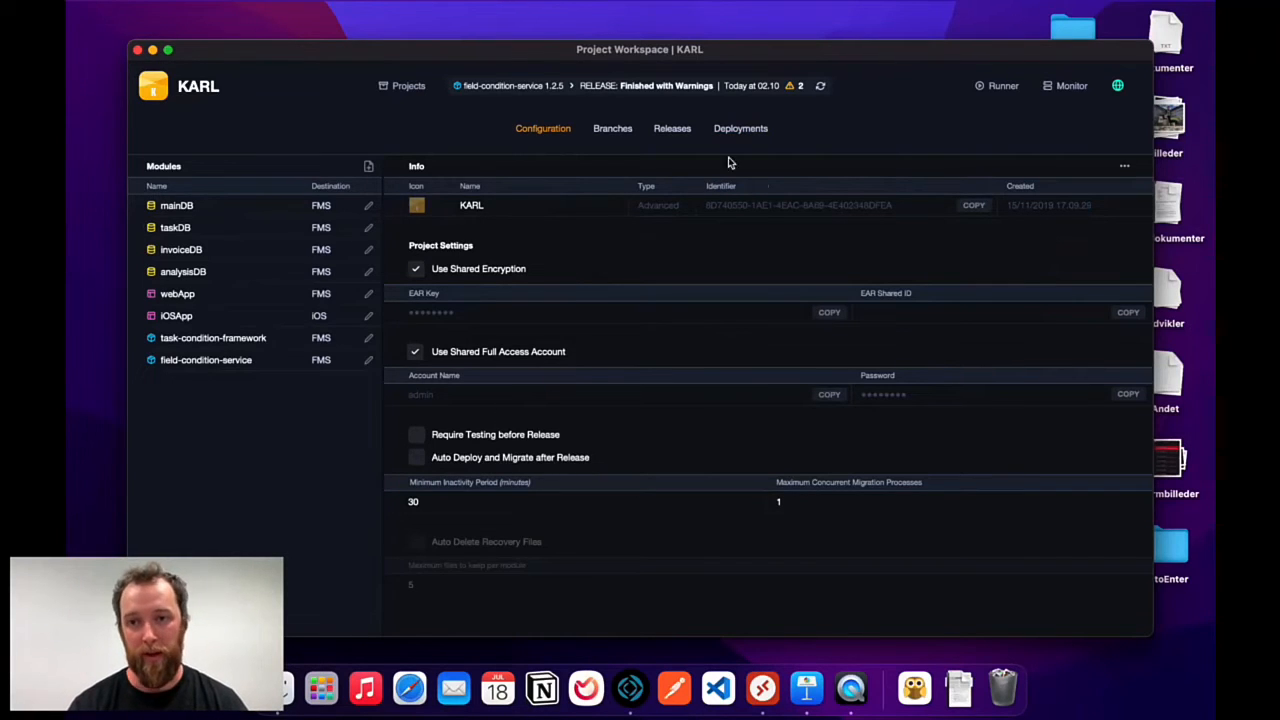
left_click(745, 133)
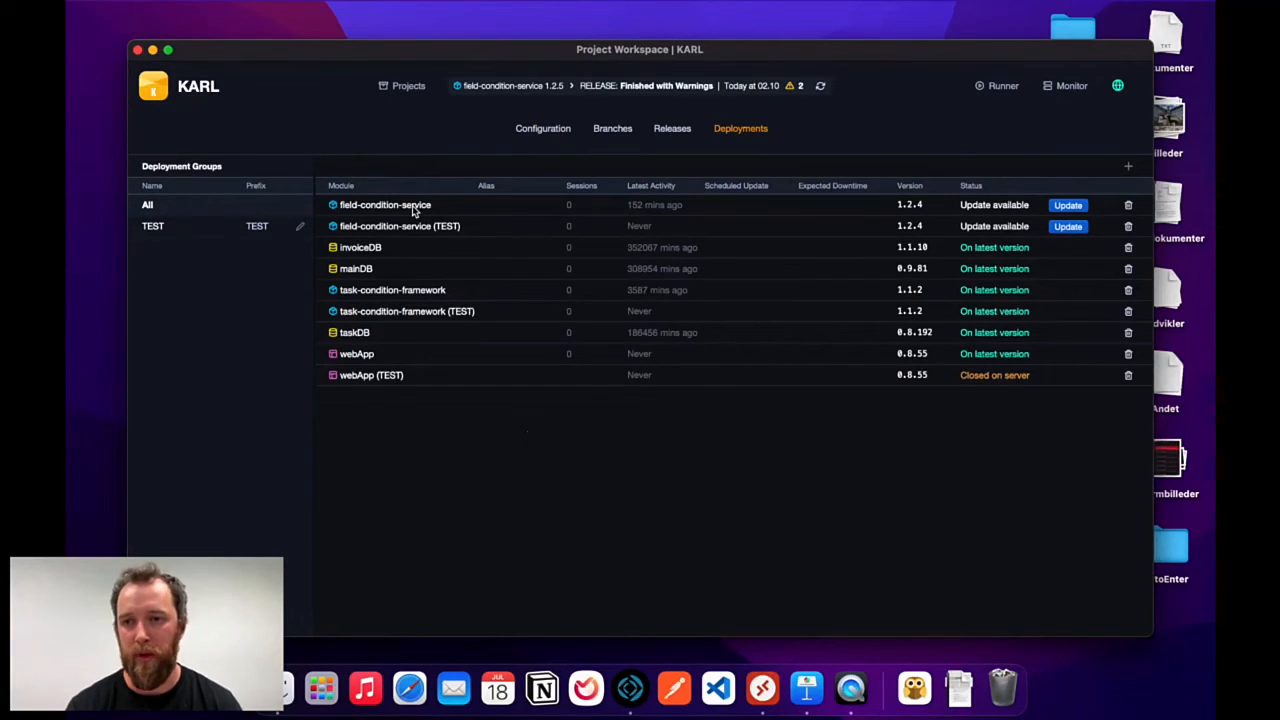
Update field-condition-service (TEST) to 1.2.6 with Update Now, leaving the date unset.
left_click(1082, 228)
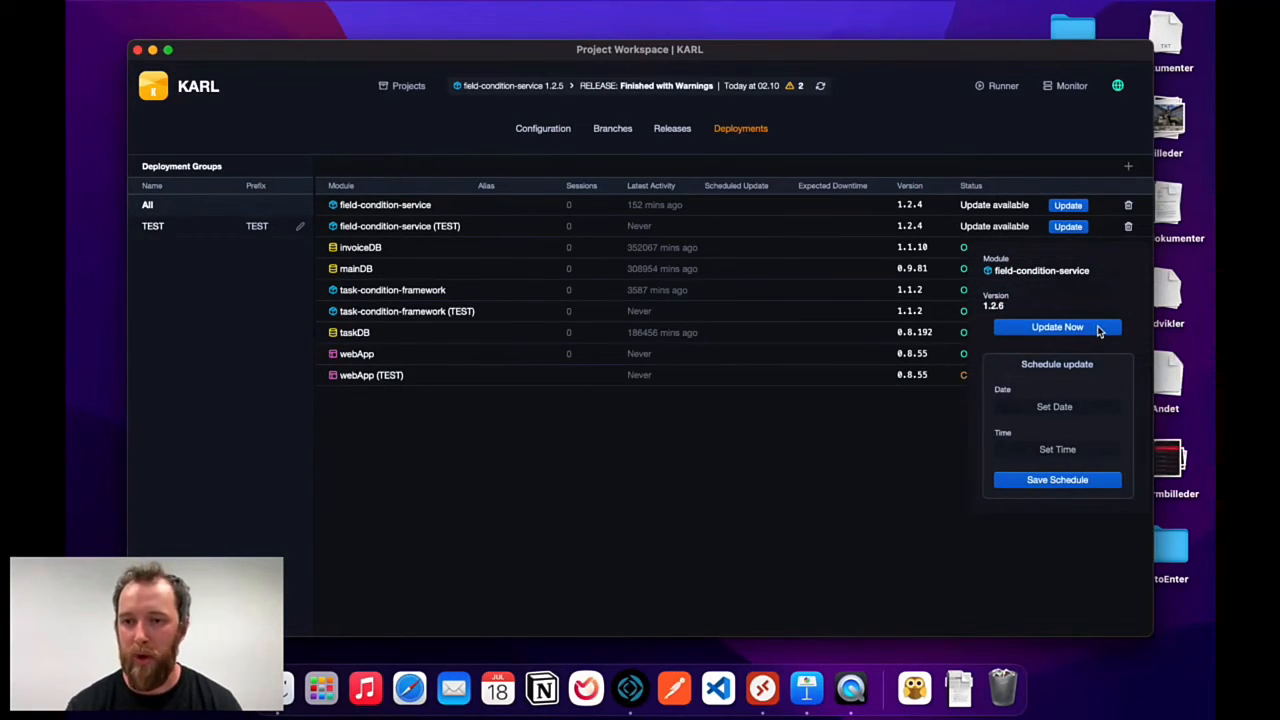
left_click(1066, 404)
left_click(1117, 406)
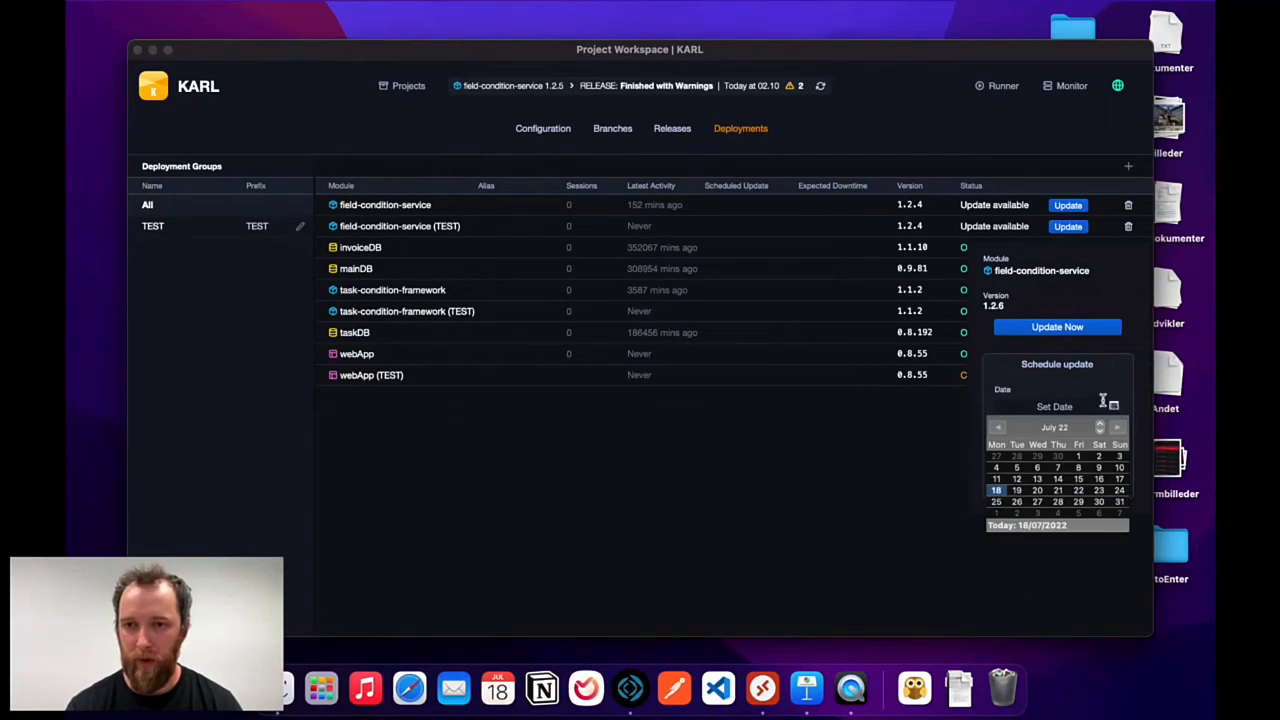
left_click(1101, 382)
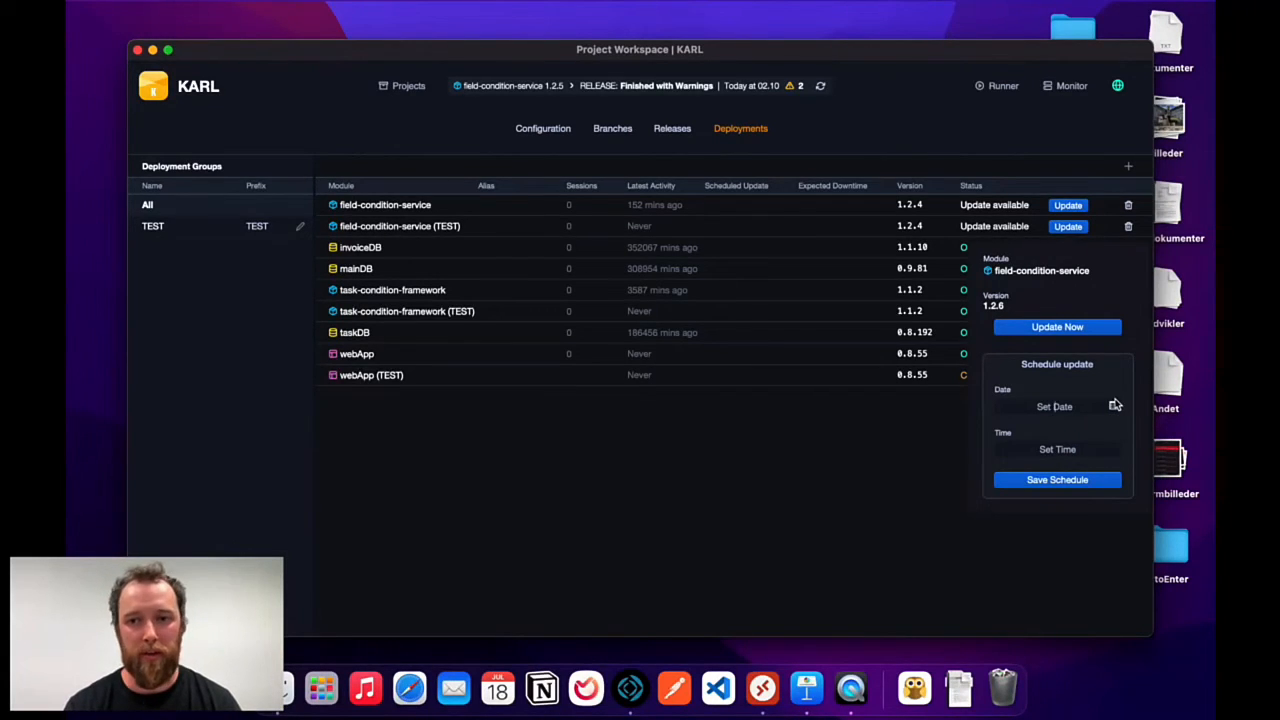
left_click(1093, 328)
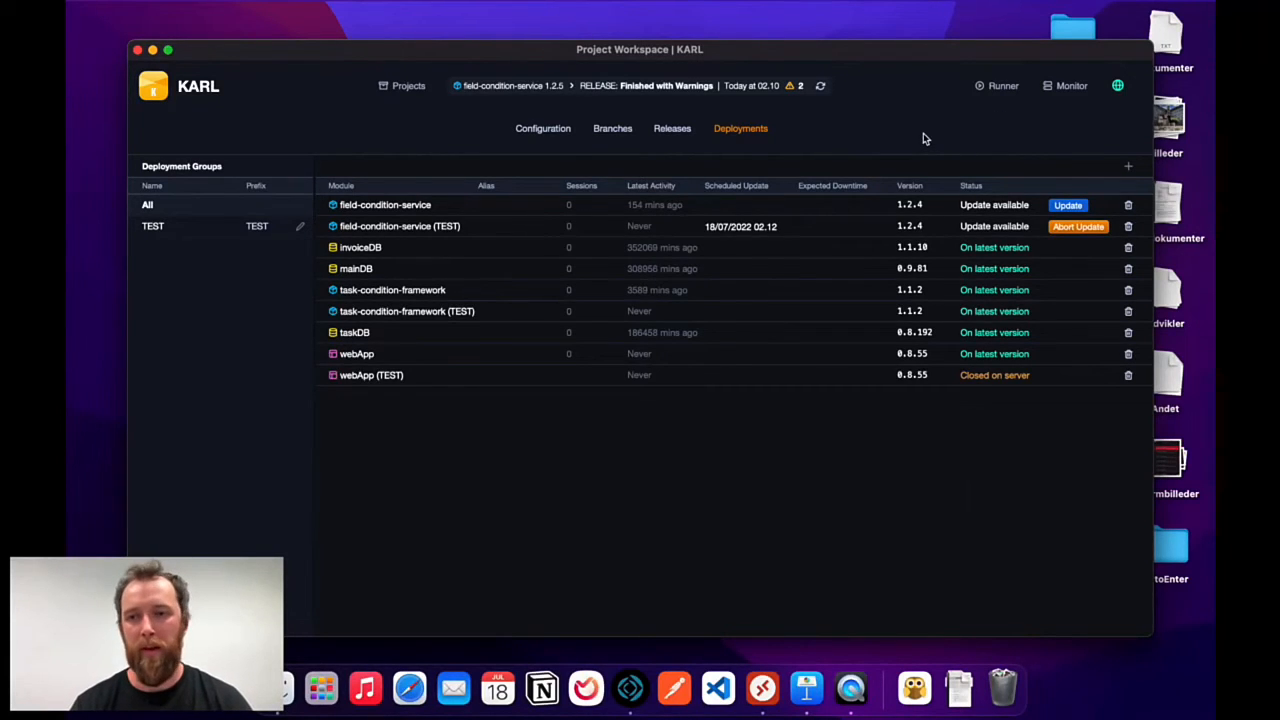
Inspect the running 1.2.4-to-1.2.6 TEST migration in Runner's Migrations list.
left_click(1000, 86)
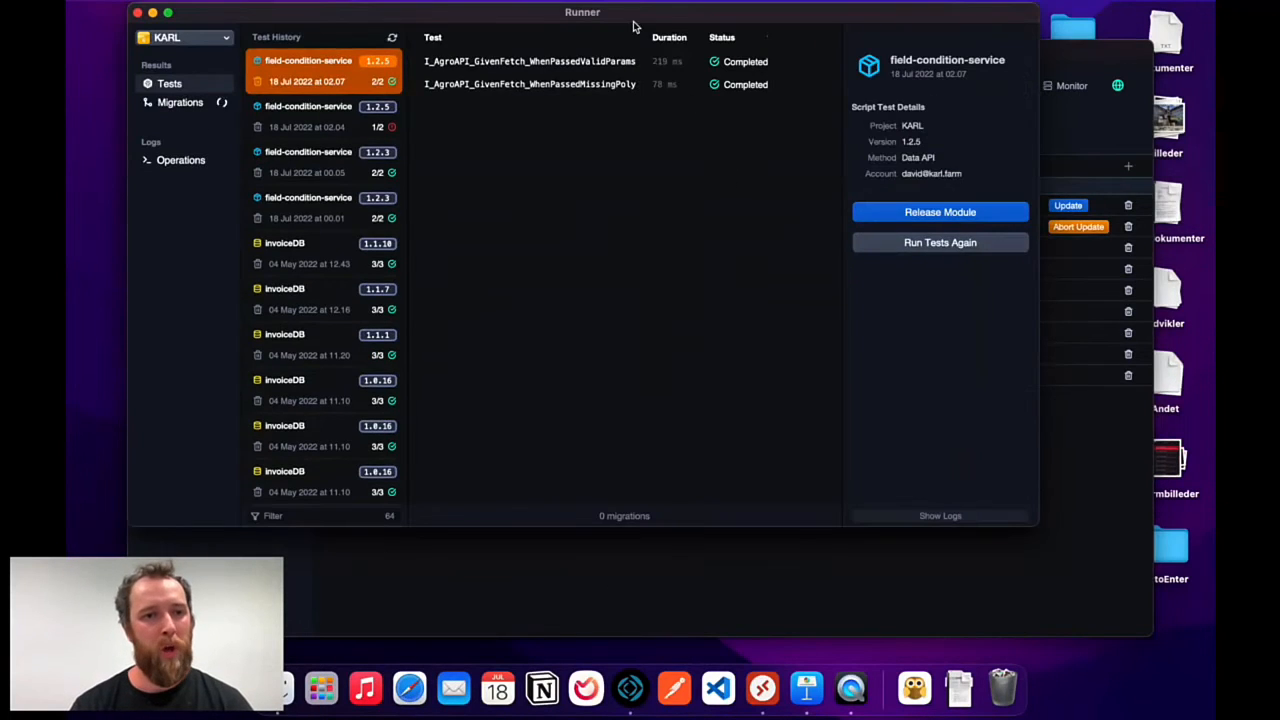
left_click_drag(632, 27, 642, 71)
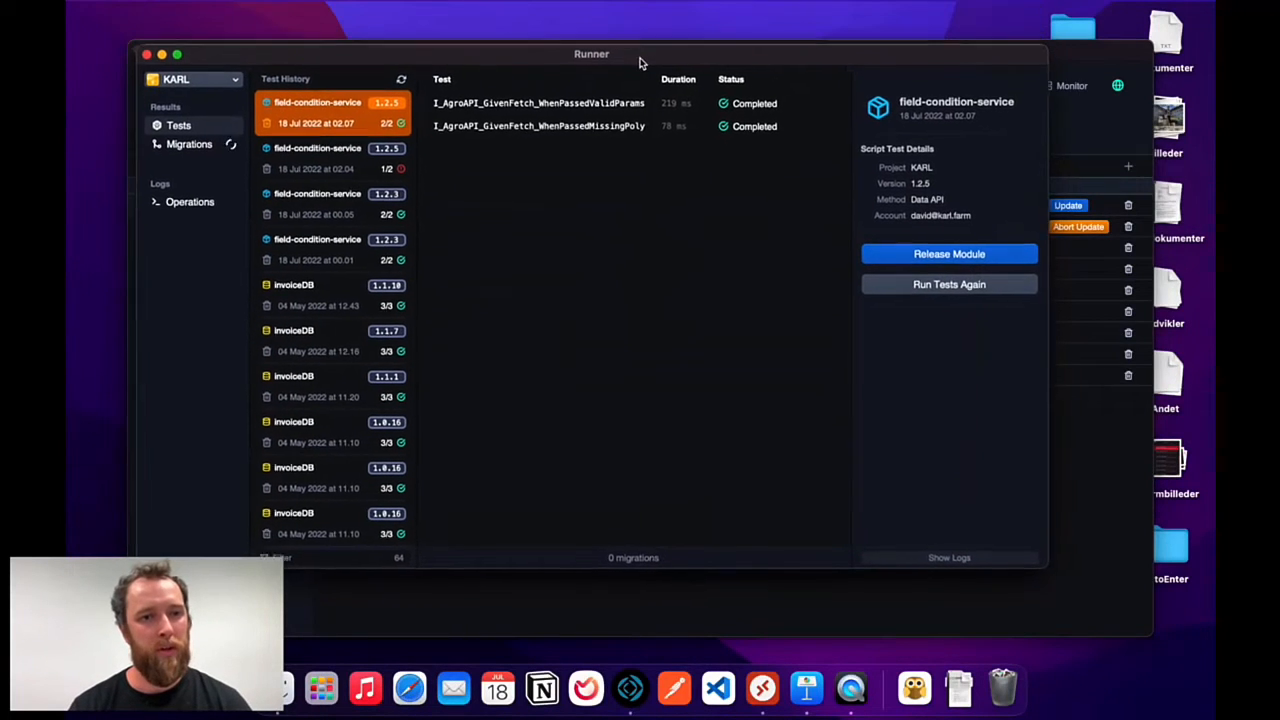
left_click(190, 148)
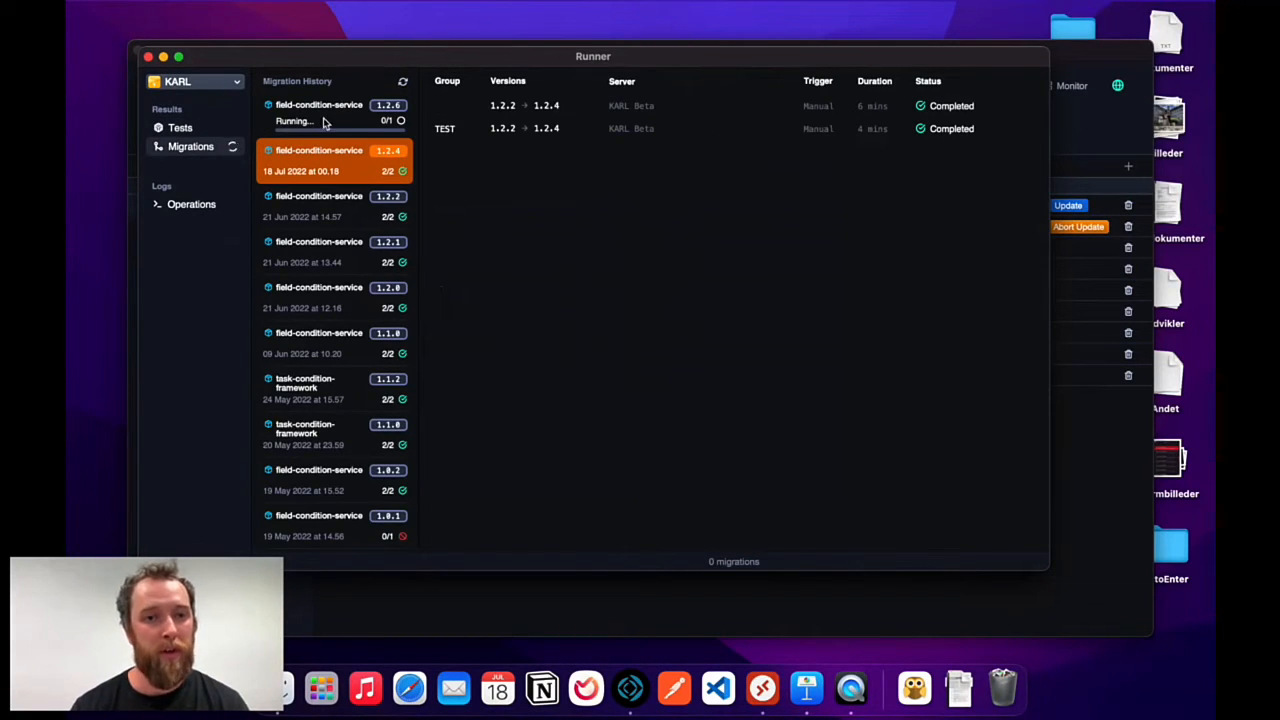
left_click(348, 120)
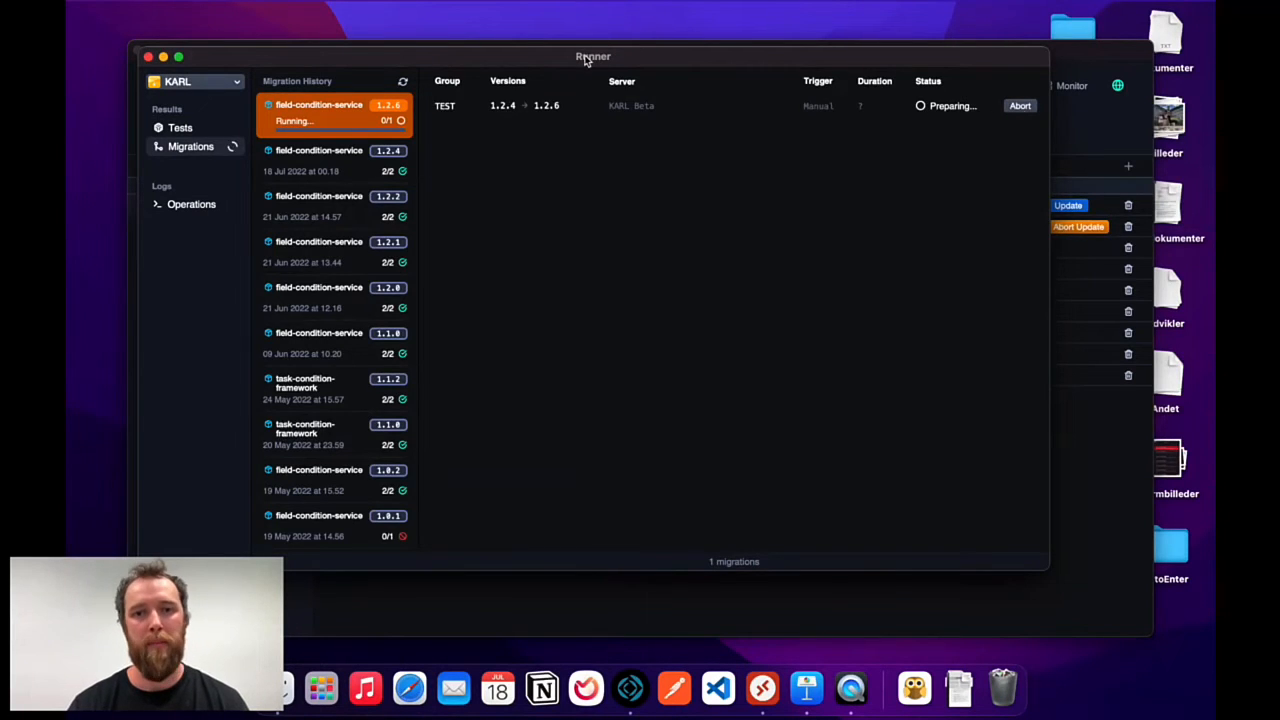
Return to Project Workspace and open its Configuration page.
left_click_drag(587, 60, 546, 97)
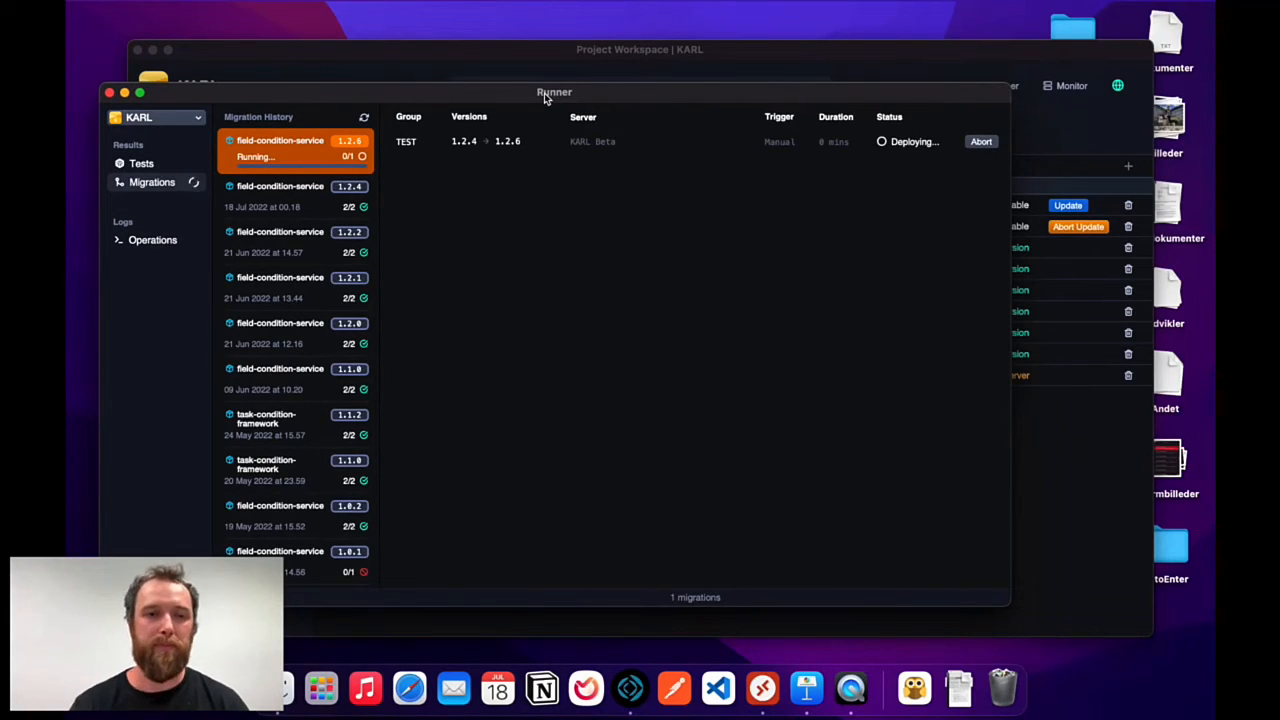
left_click(361, 65)
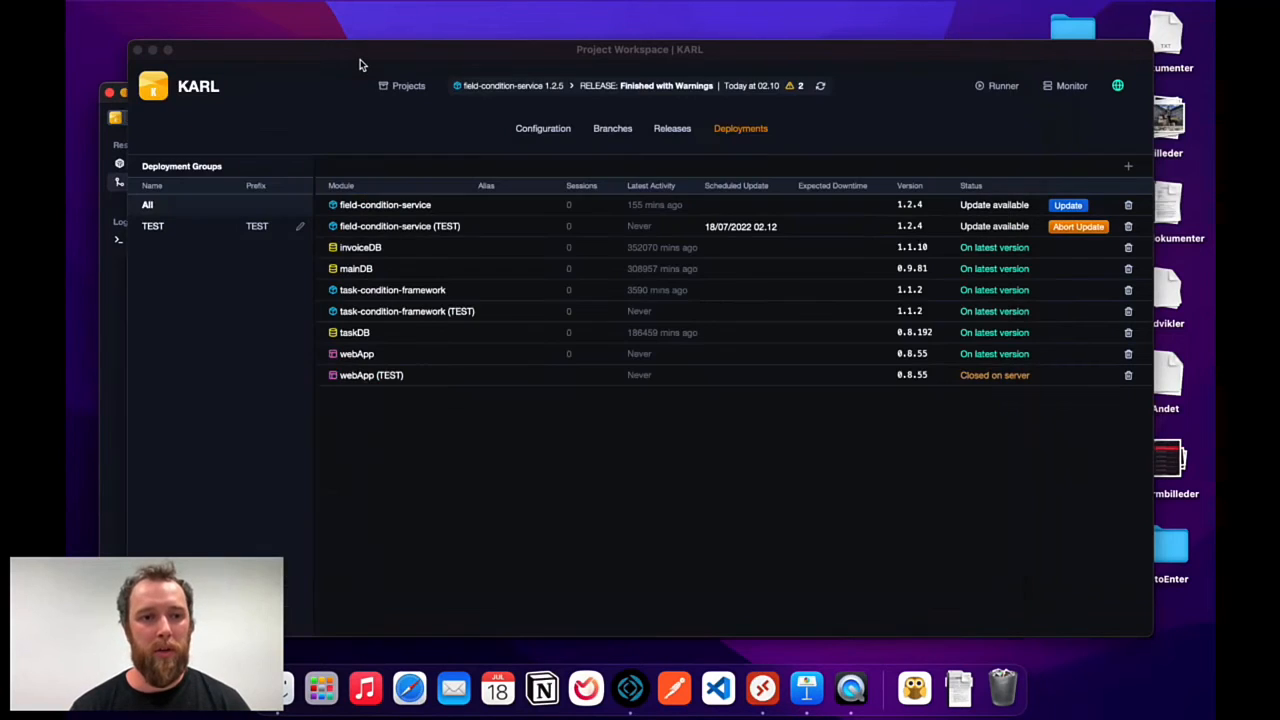
left_click(114, 276)
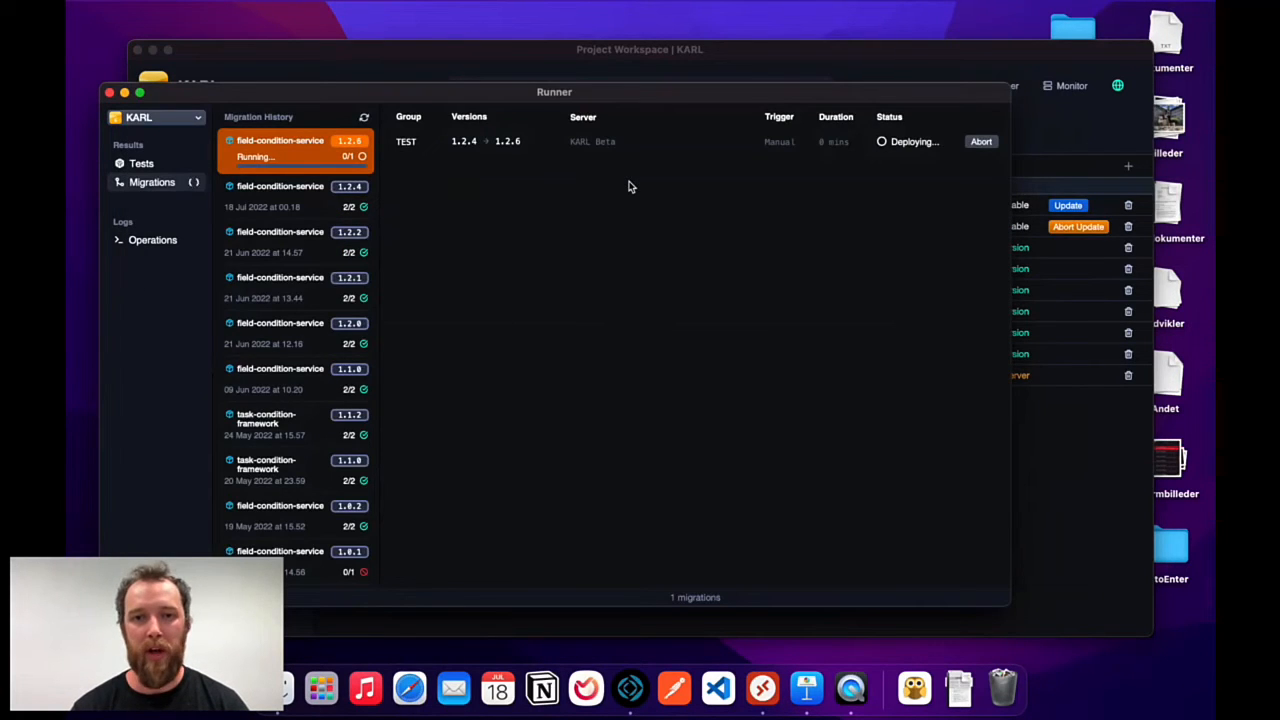
left_click(747, 54)
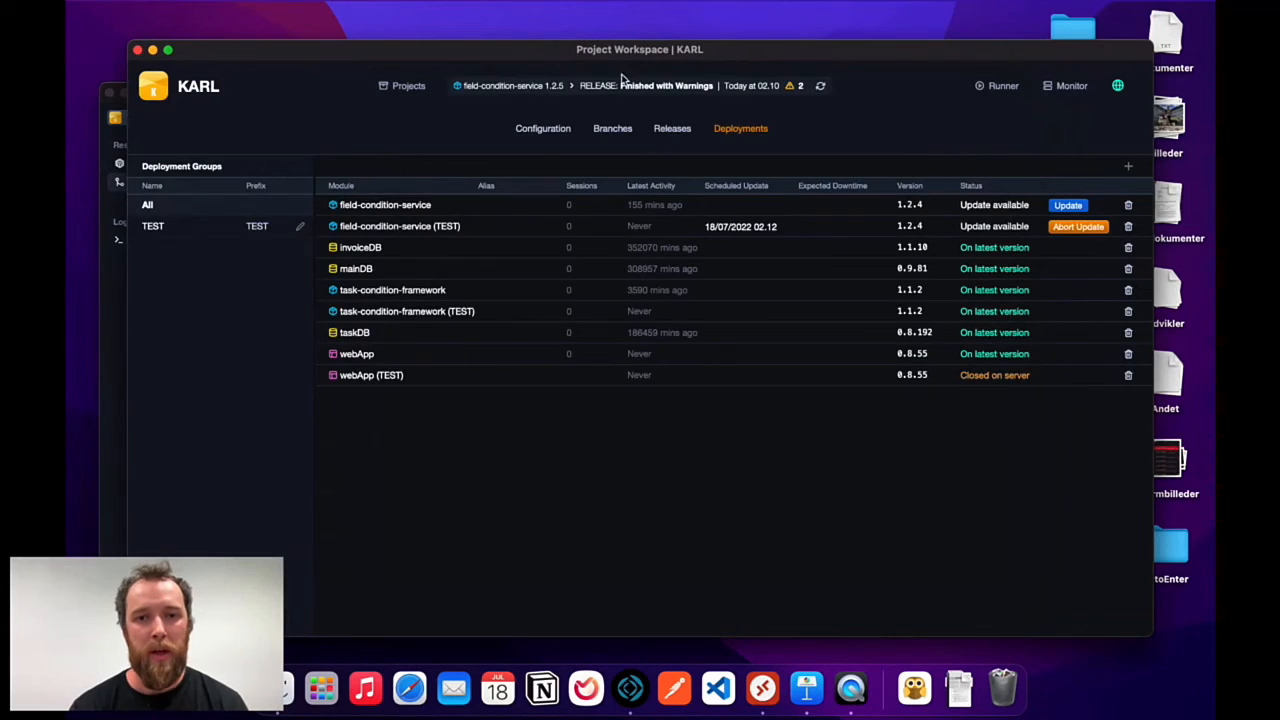
left_click(545, 131)
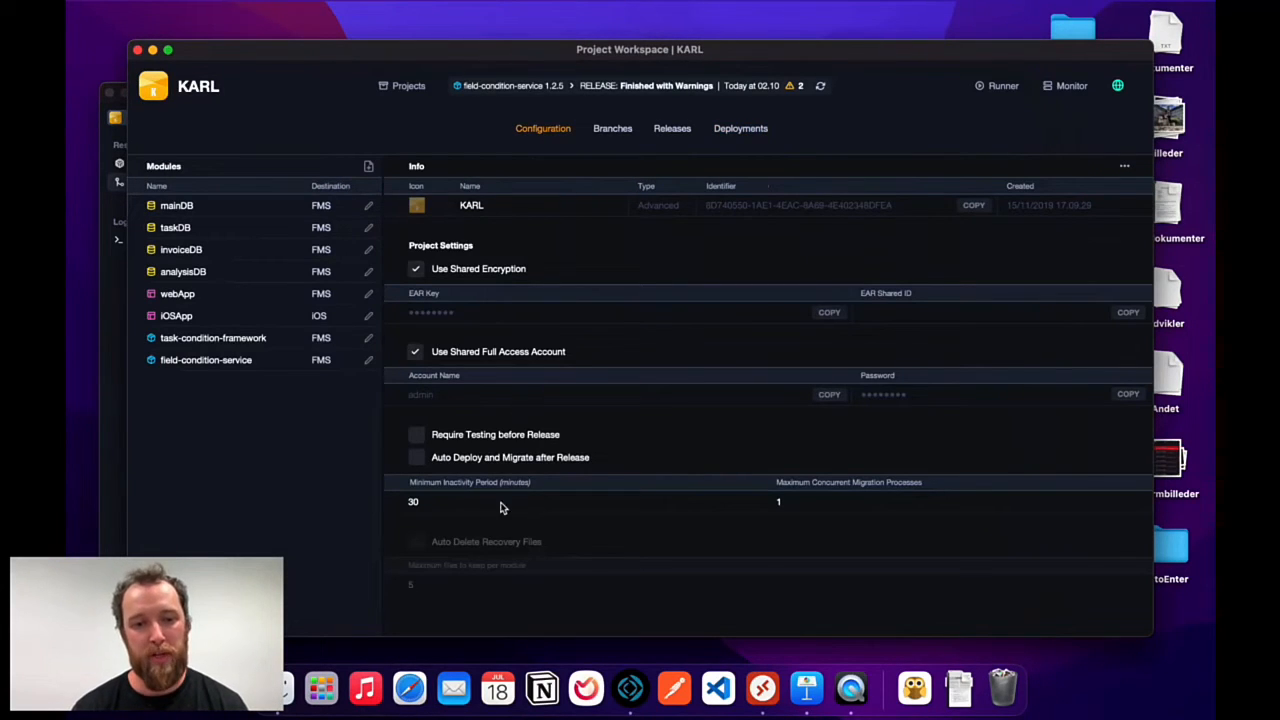
Inspect the 30-minute inactivity period and 1 concurrent migration process fields, unchanged.
left_click(442, 498)
left_click(461, 503)
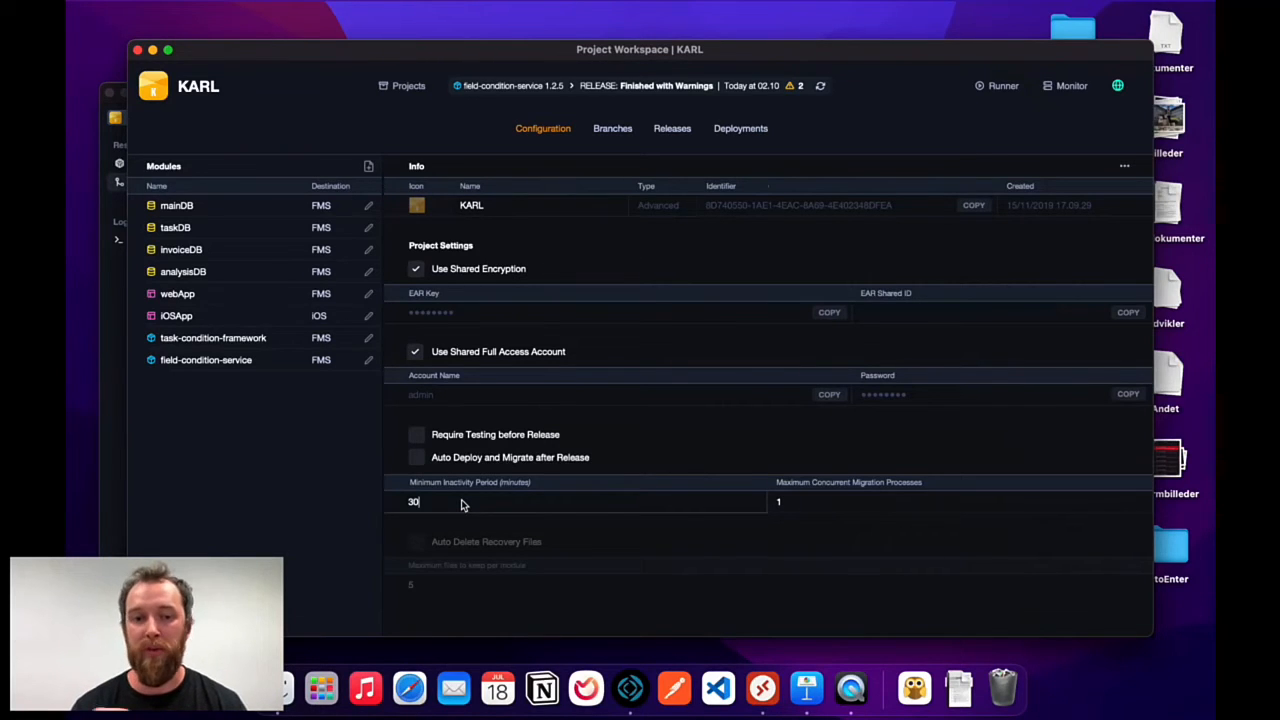
left_click(817, 501)
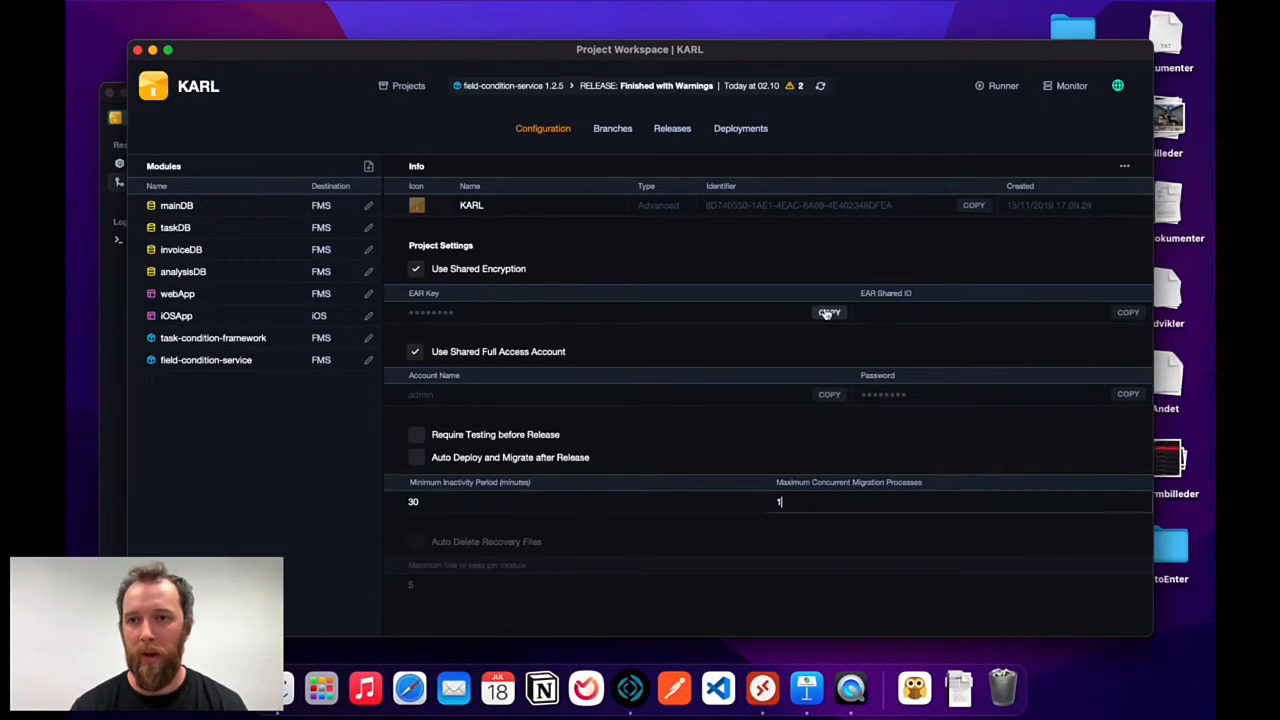
Review the Active Modules listed for the KARL Dev server, then for KARL Beta, in the server monitor.
left_click(1068, 90)
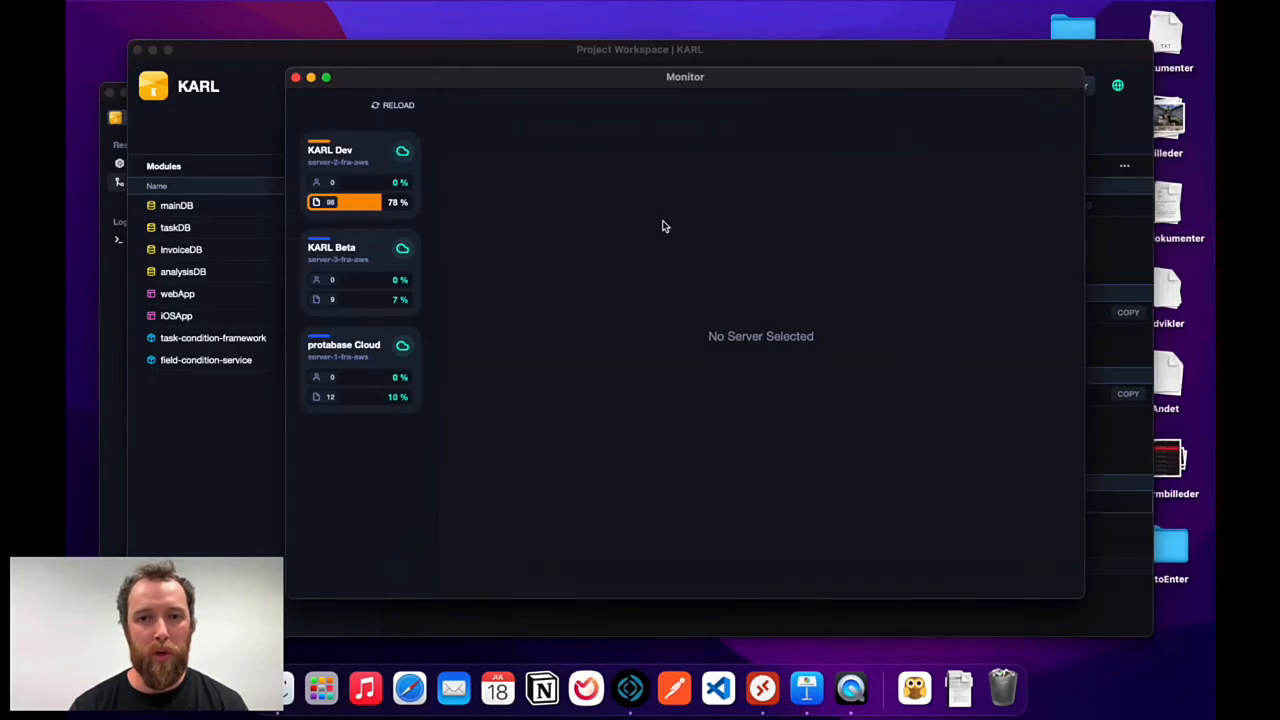
left_click(337, 175)
left_click_drag(625, 83, 590, 59)
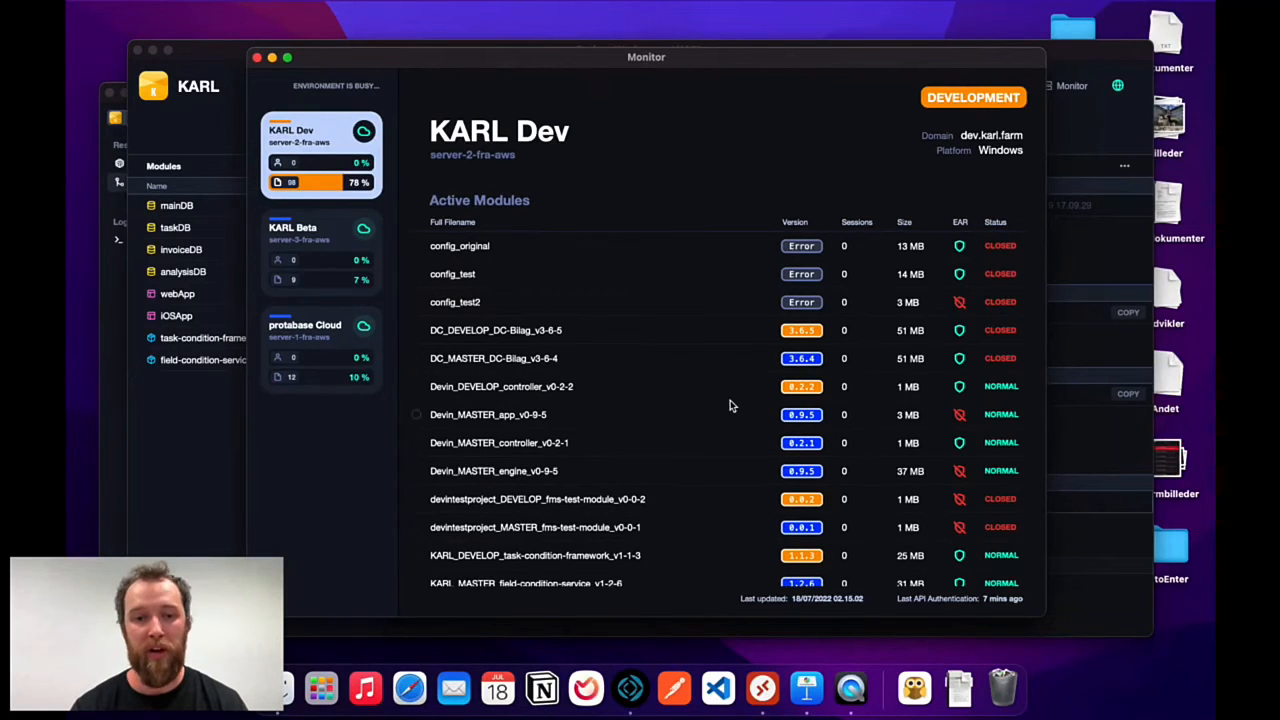
scroll(729, 403, "down", 5)
scroll(729, 403, "up", 5)
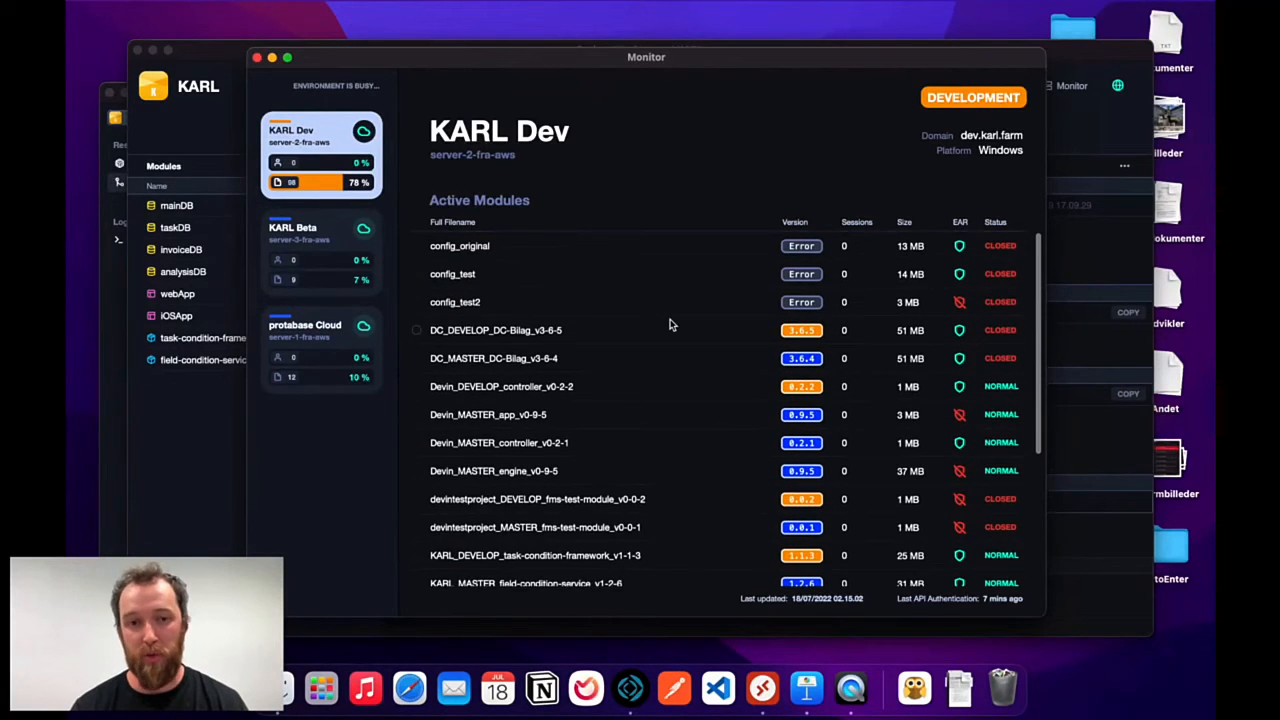
scroll(669, 320, "down", 1)
left_click(331, 259)
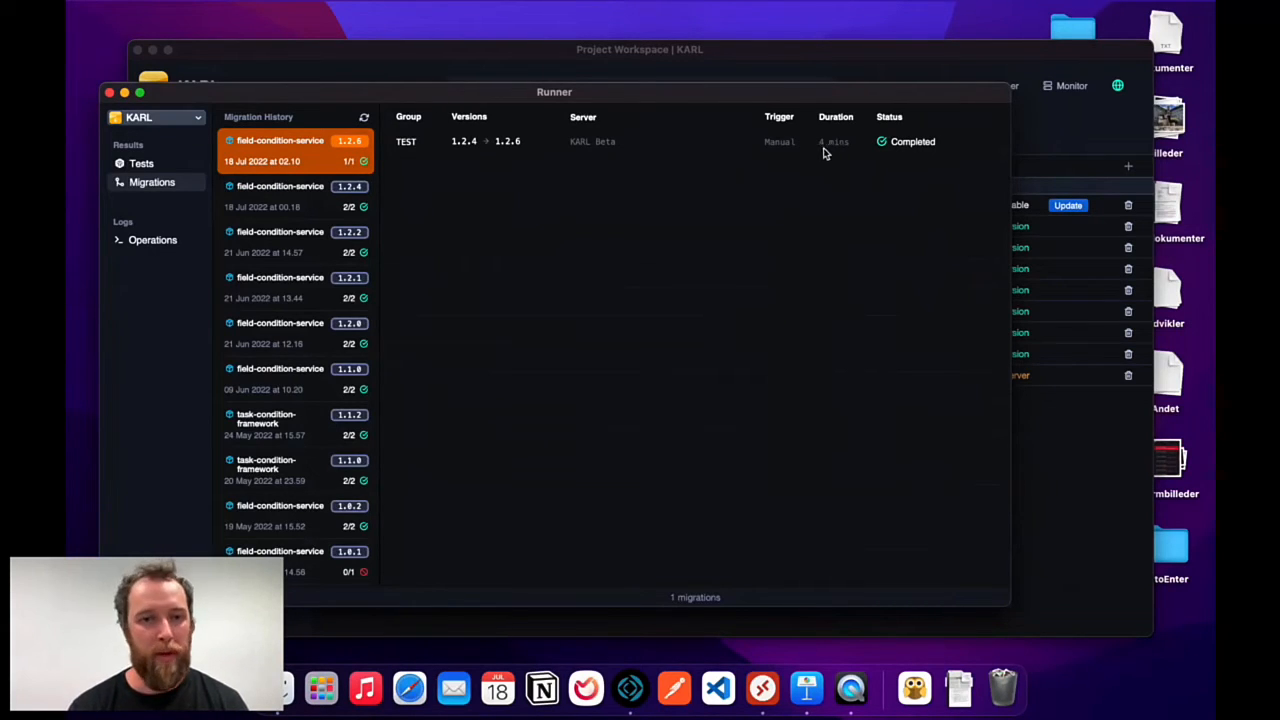
Show the latest LAUNCH operation's log in Runner as a nested script hierarchy.
left_click(560, 68)
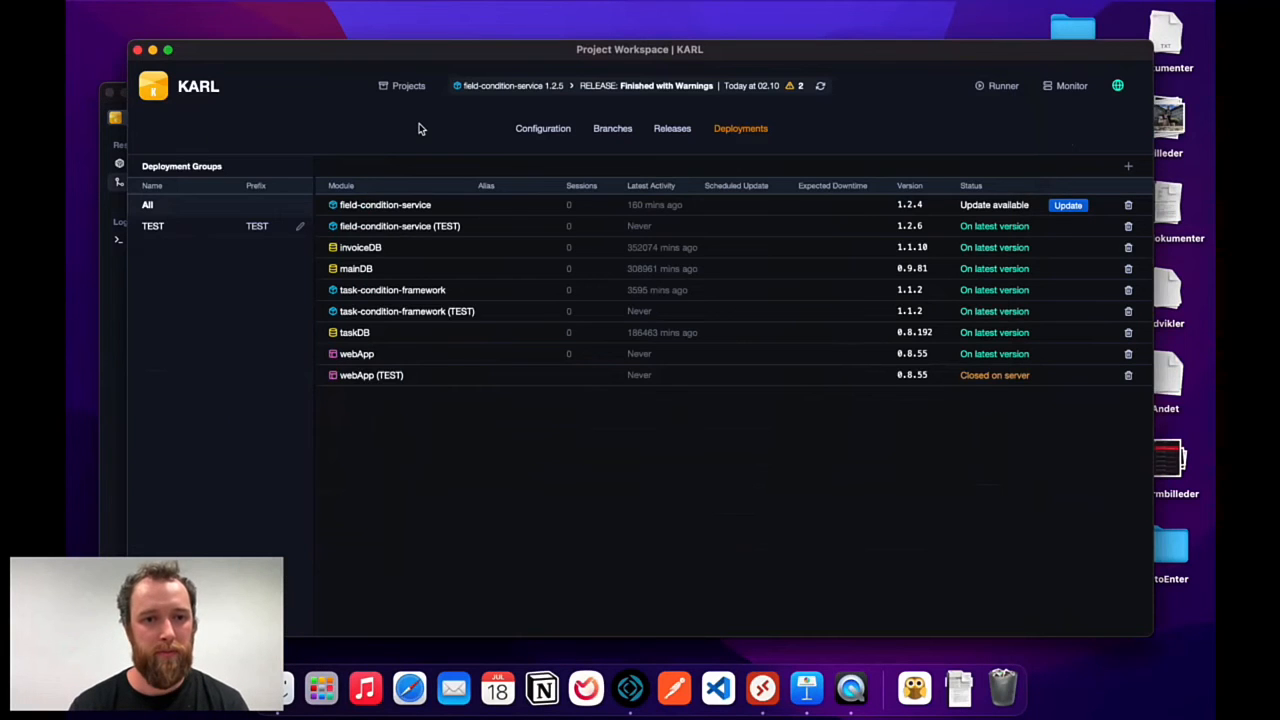
left_click(1003, 86)
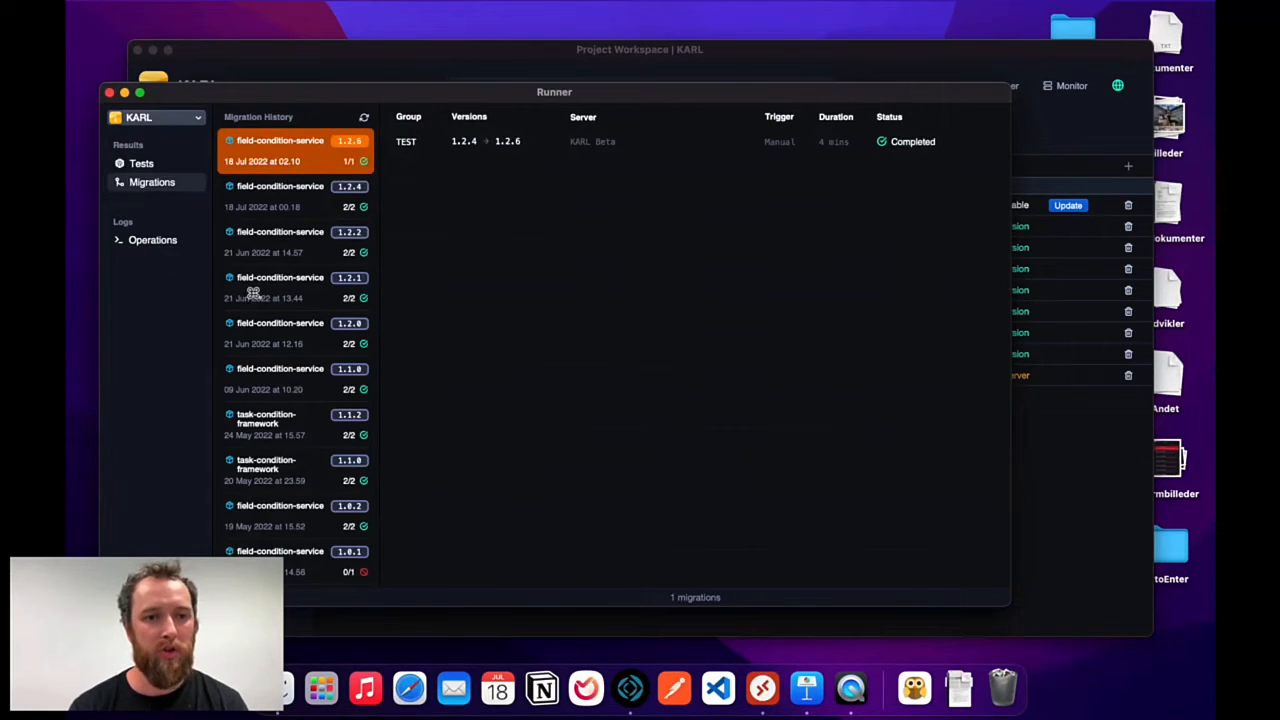
left_click(163, 242)
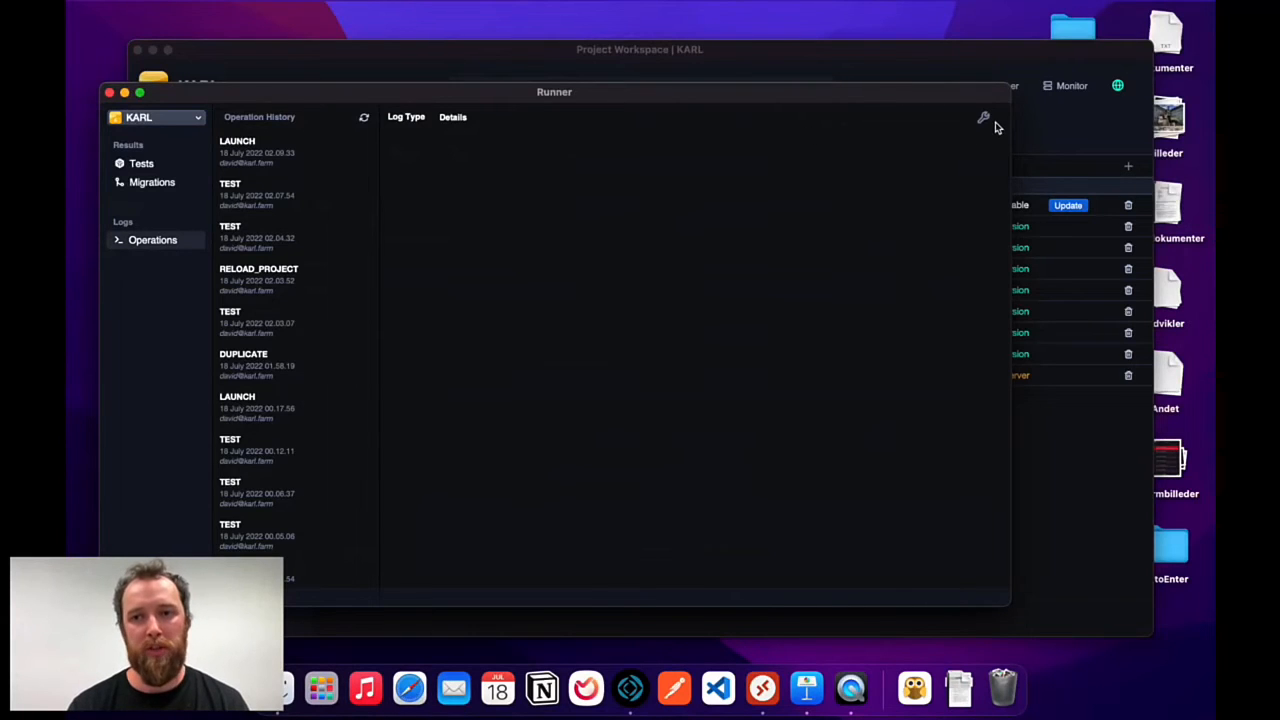
left_click(299, 151)
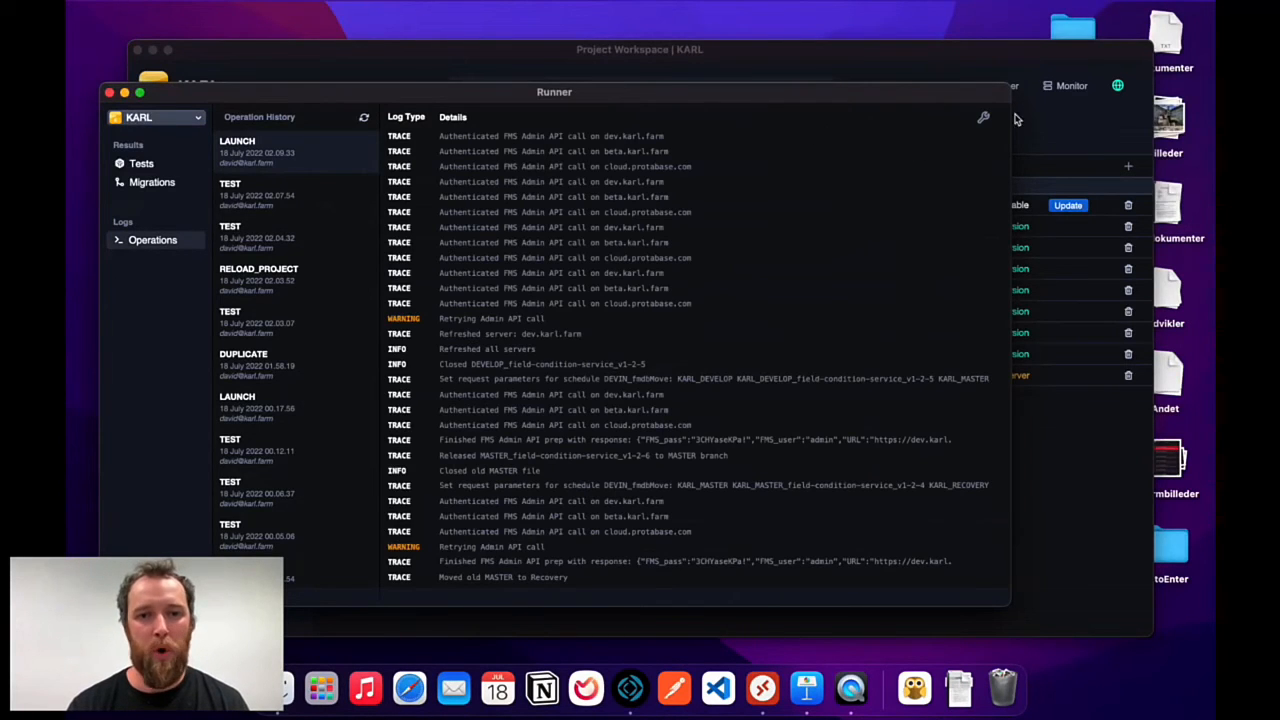
left_click(983, 118)
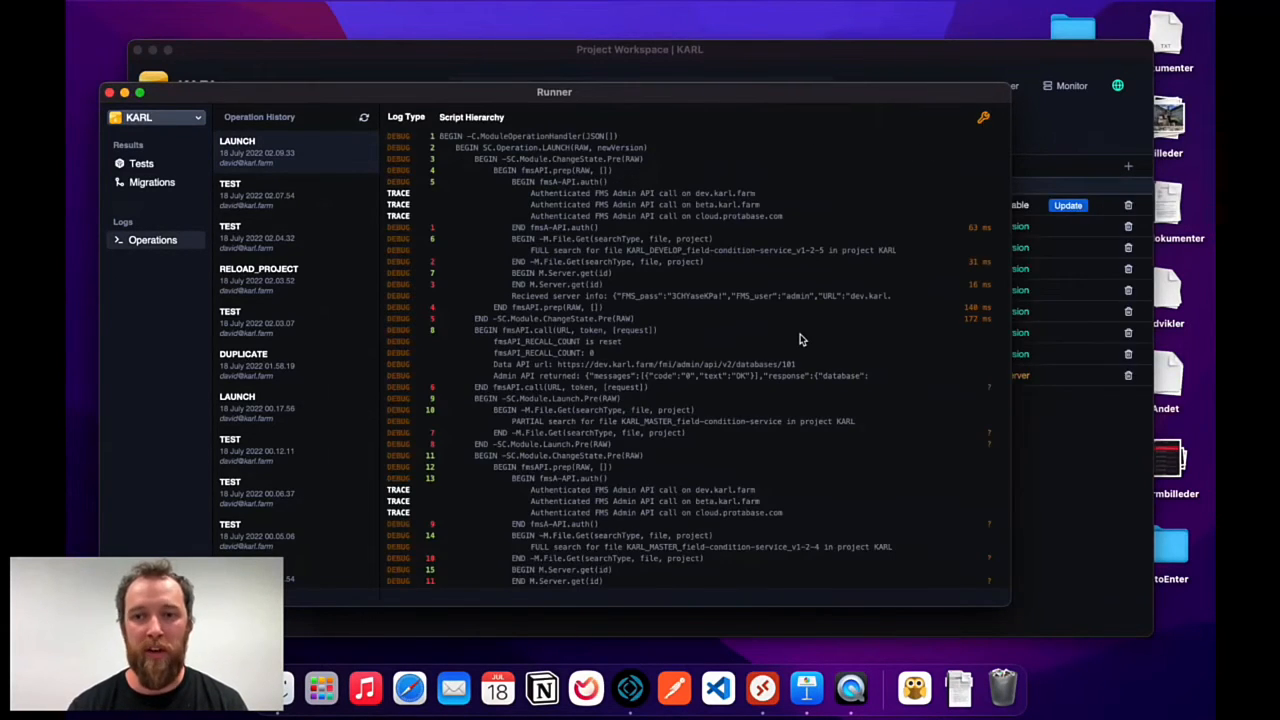
Read through the LAUNCH log, then close the Runner window.
scroll(800, 340, "down", 10)
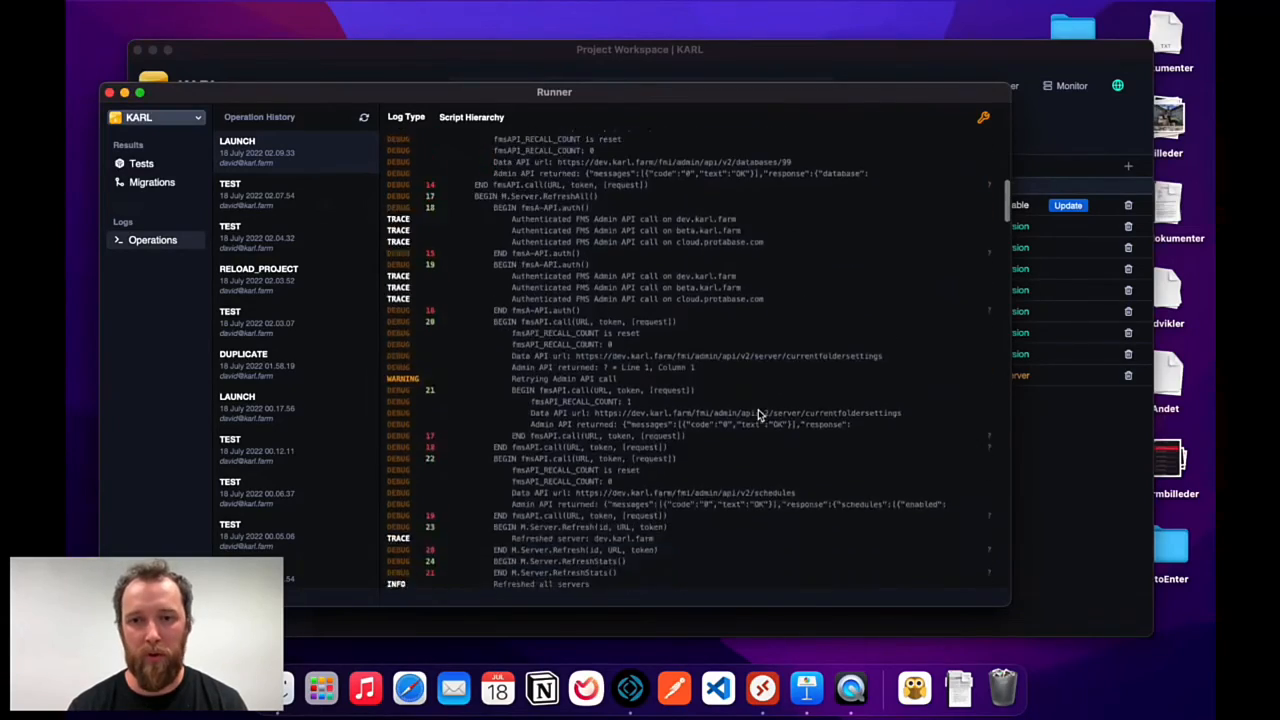
scroll(758, 414, "down", 15)
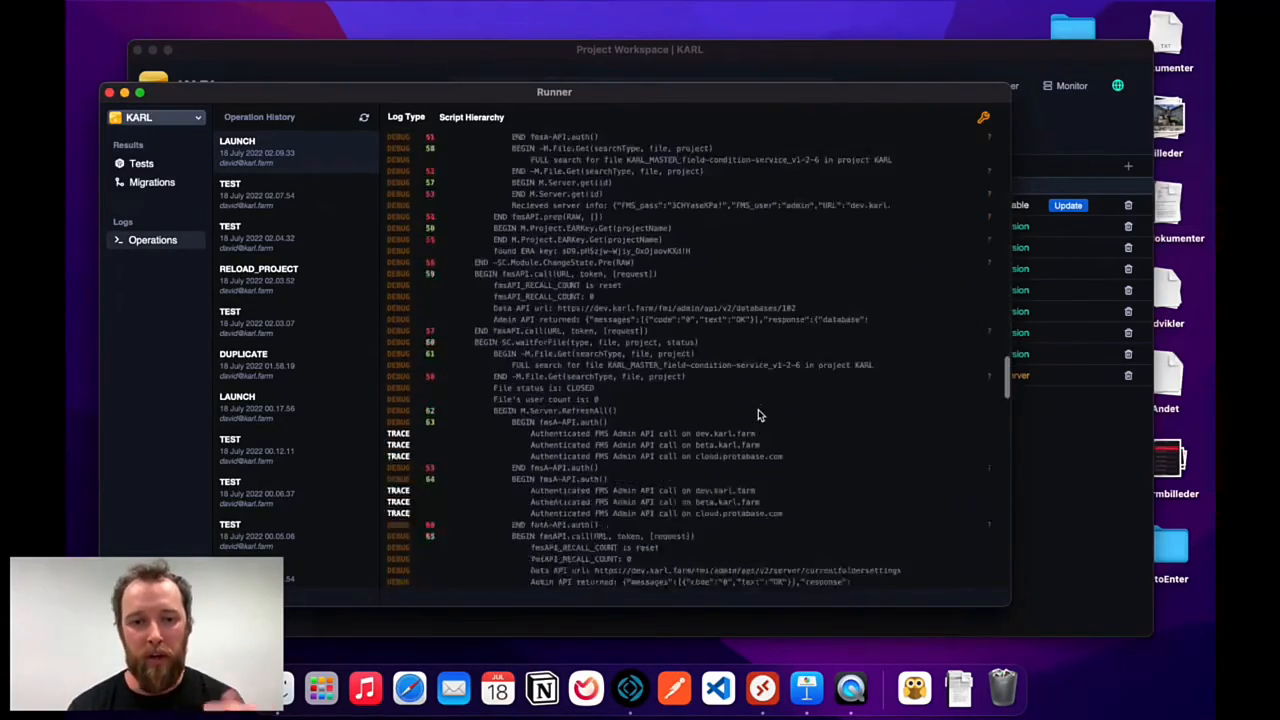
scroll(758, 414, "down", 15)
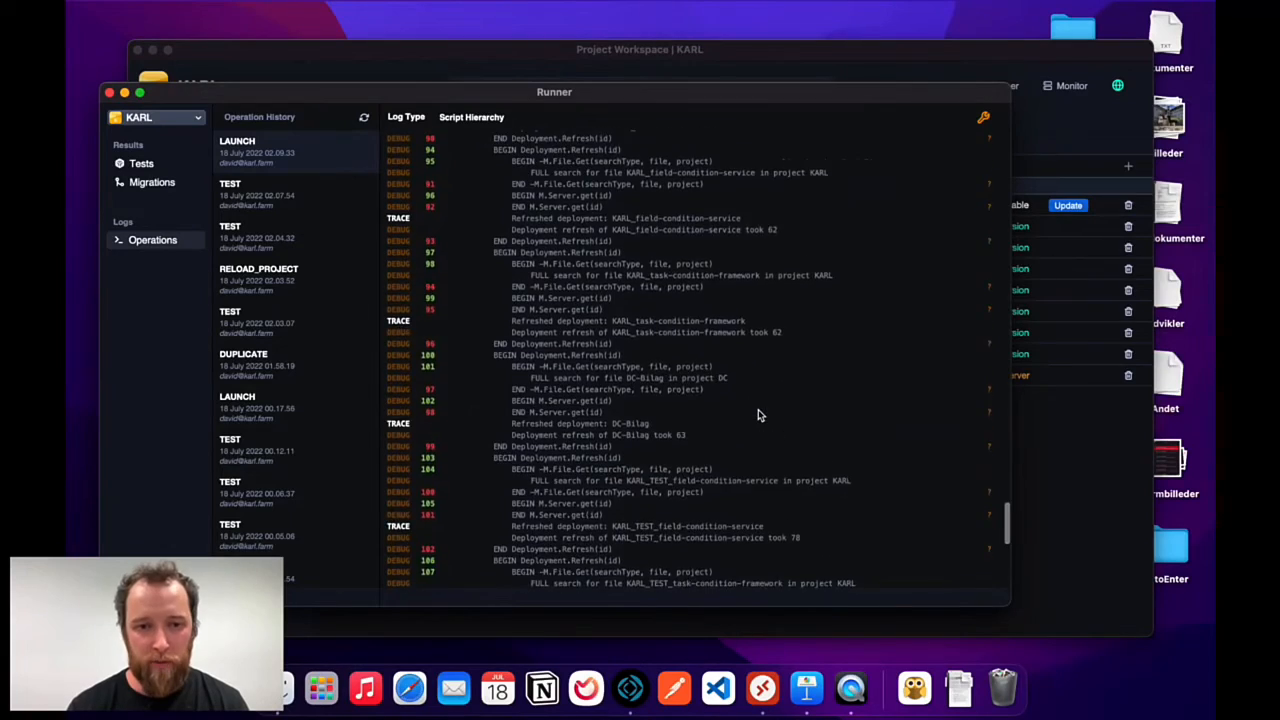
scroll(758, 415, "up", 20)
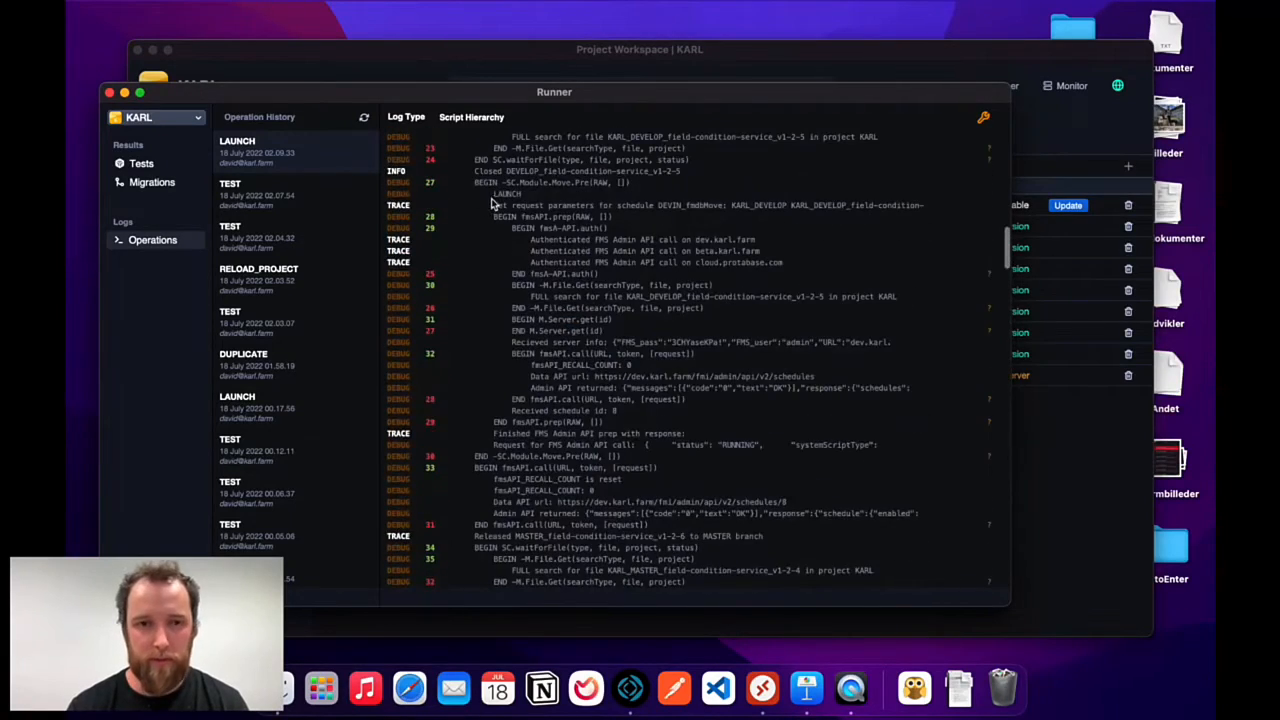
left_click(110, 94)
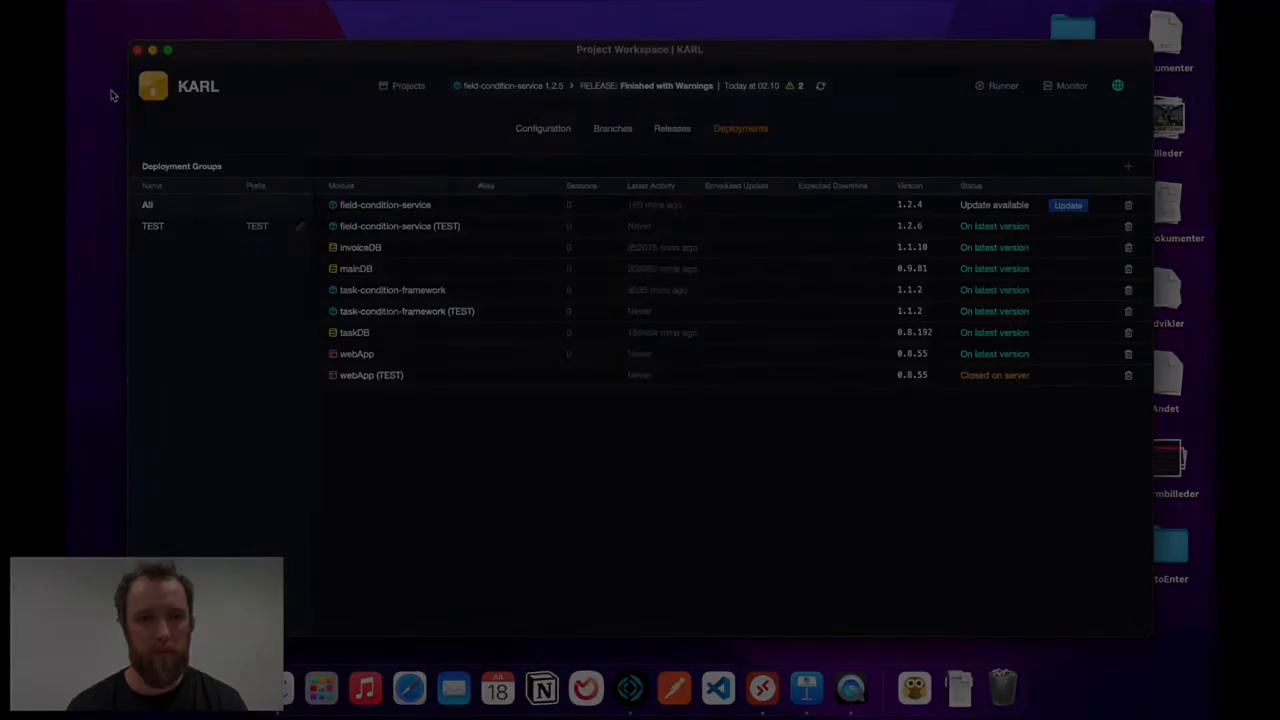